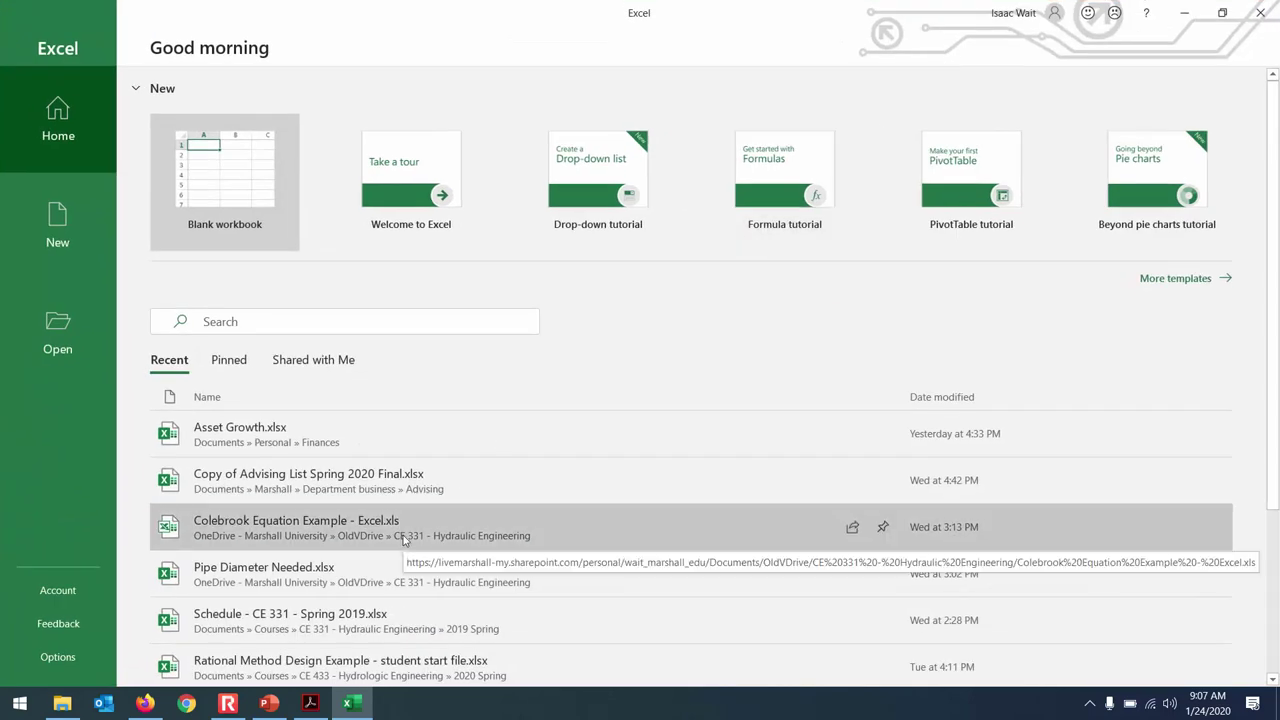
# Step: Open the 2020 Spring copy of Rational Method Design Example - student start file.xlsx and shift the pipe layout picture up and left
pyautogui.scroll(-1, 404, 540)
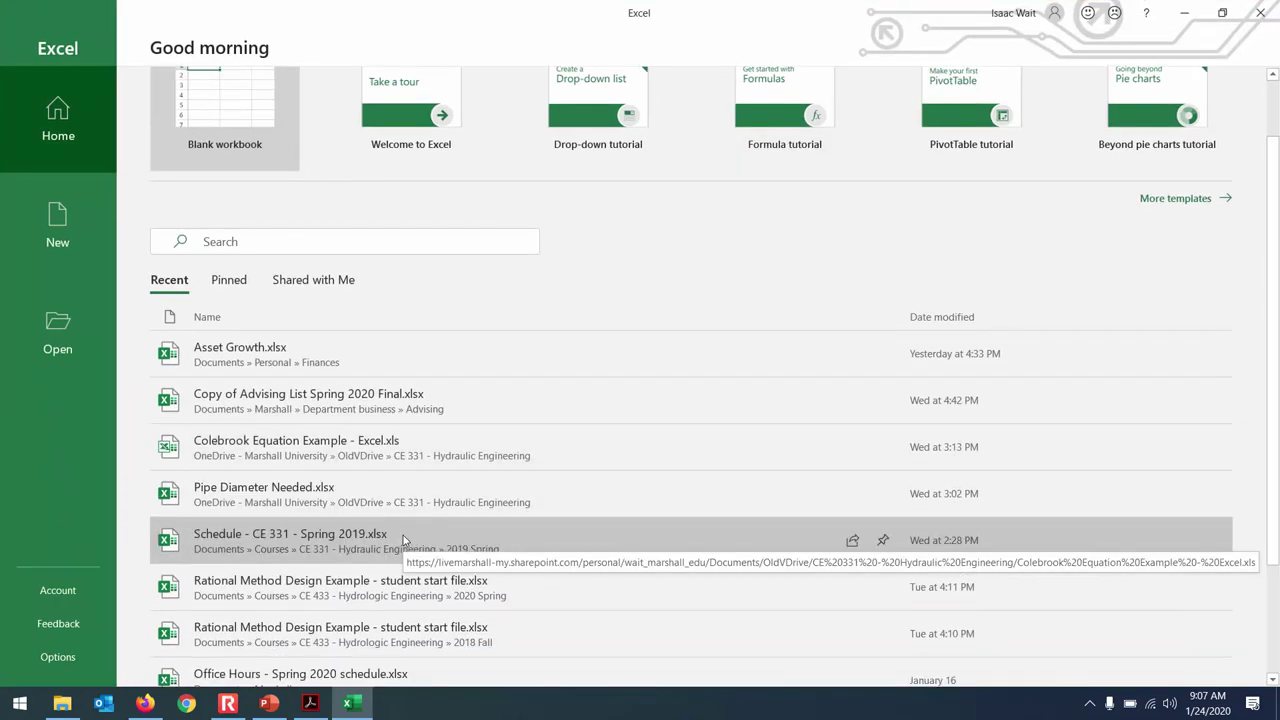
pyautogui.click(380, 586)
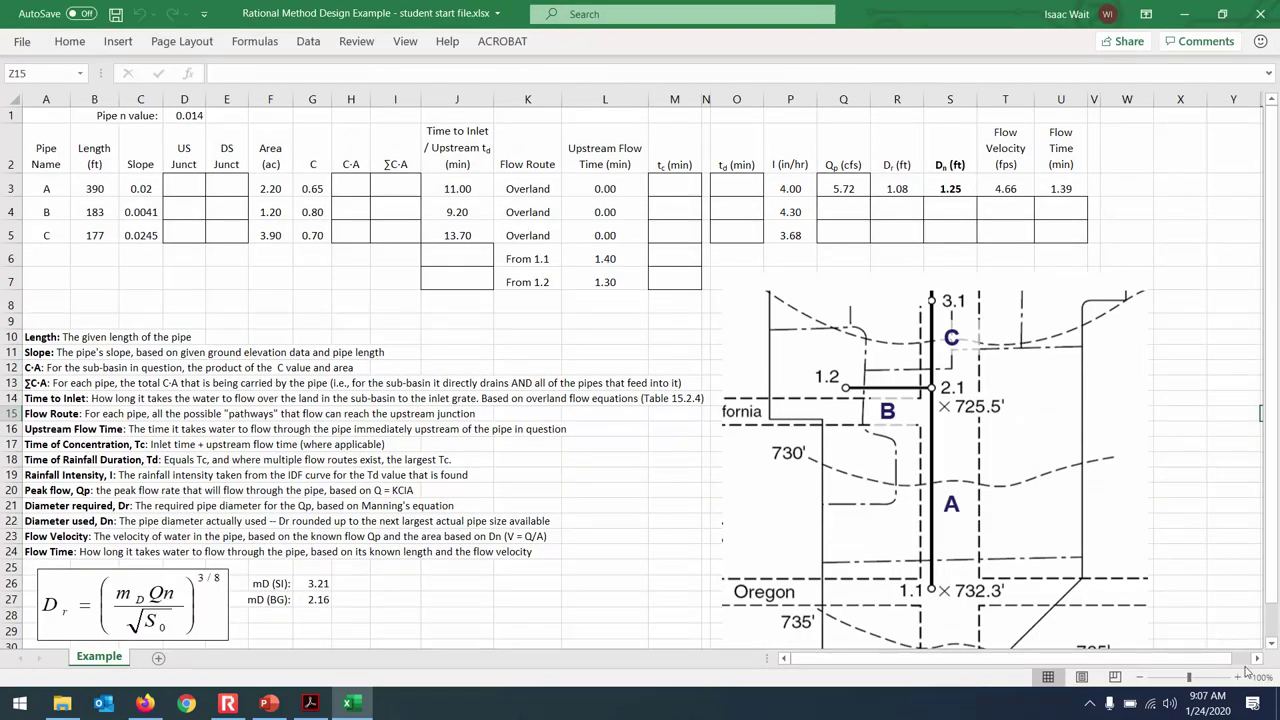
pyautogui.click(1027, 514)
pyautogui.moveTo(1027, 514); pyautogui.dragTo(975, 507)
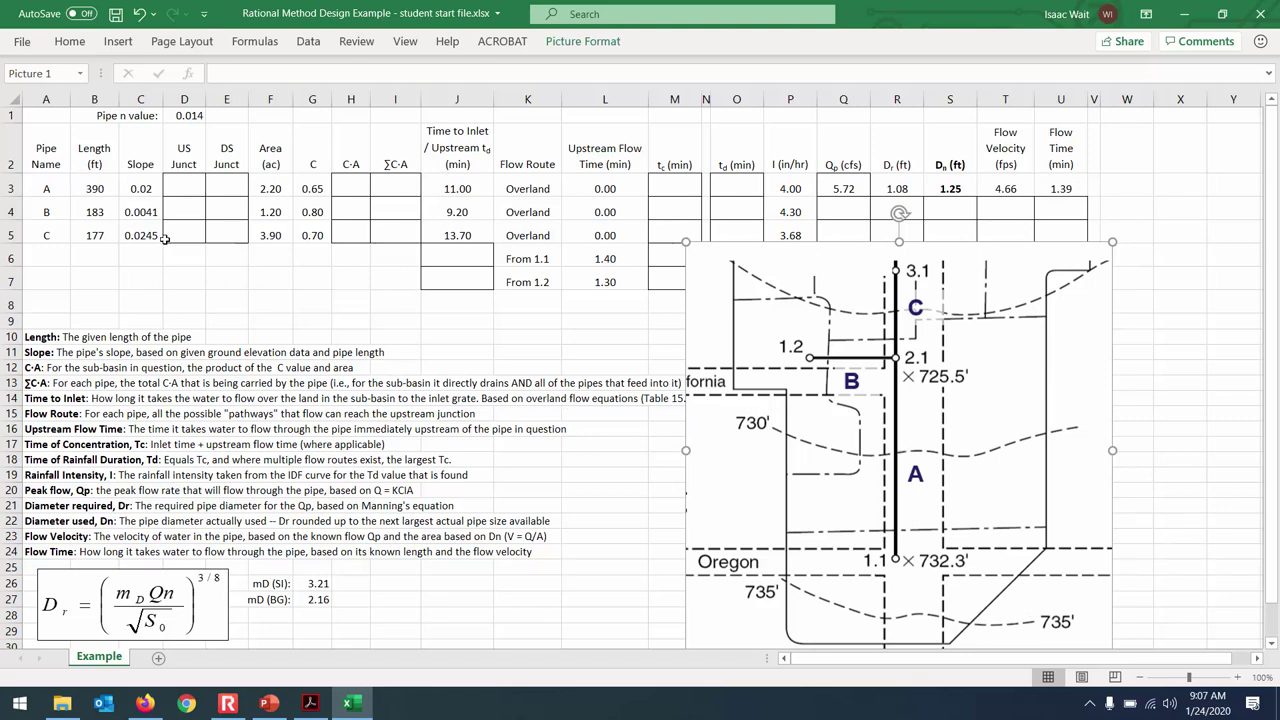
# Step: Enter pipe A's upstream junction as 1.1 in D3 and its downstream junction as 2.1 in E3
pyautogui.click(89, 186)
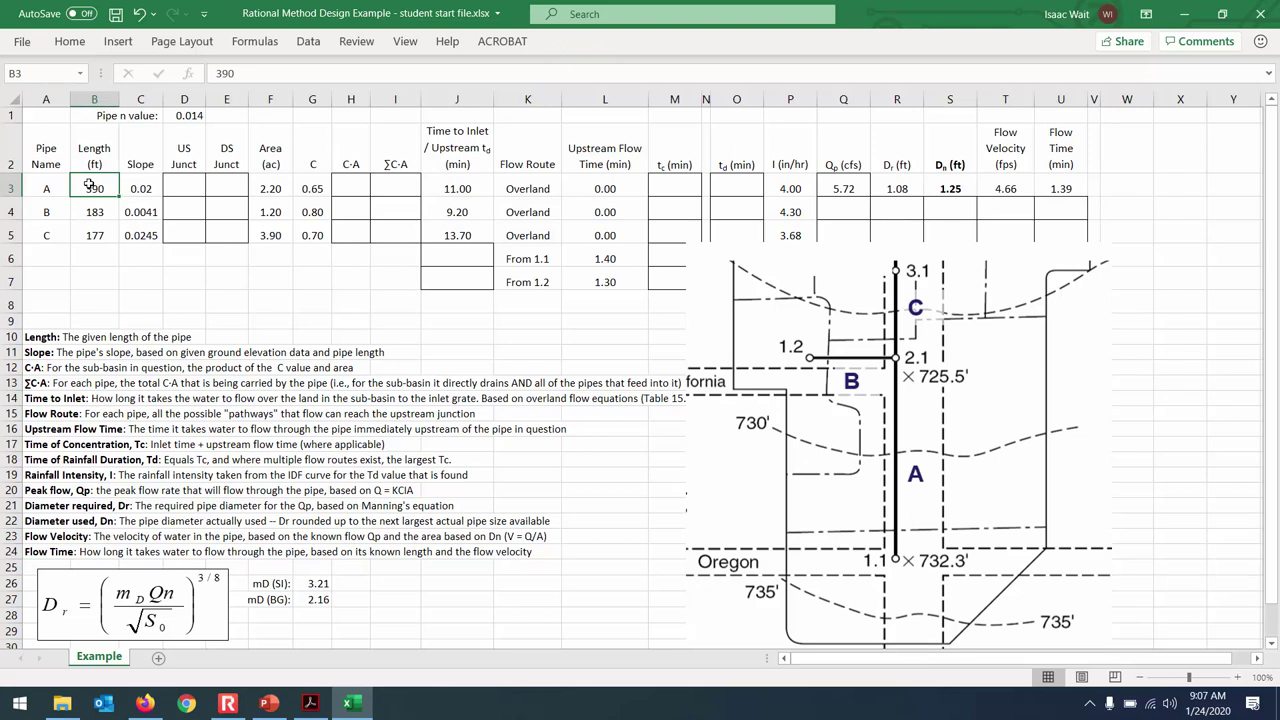
pyautogui.click(155, 187)
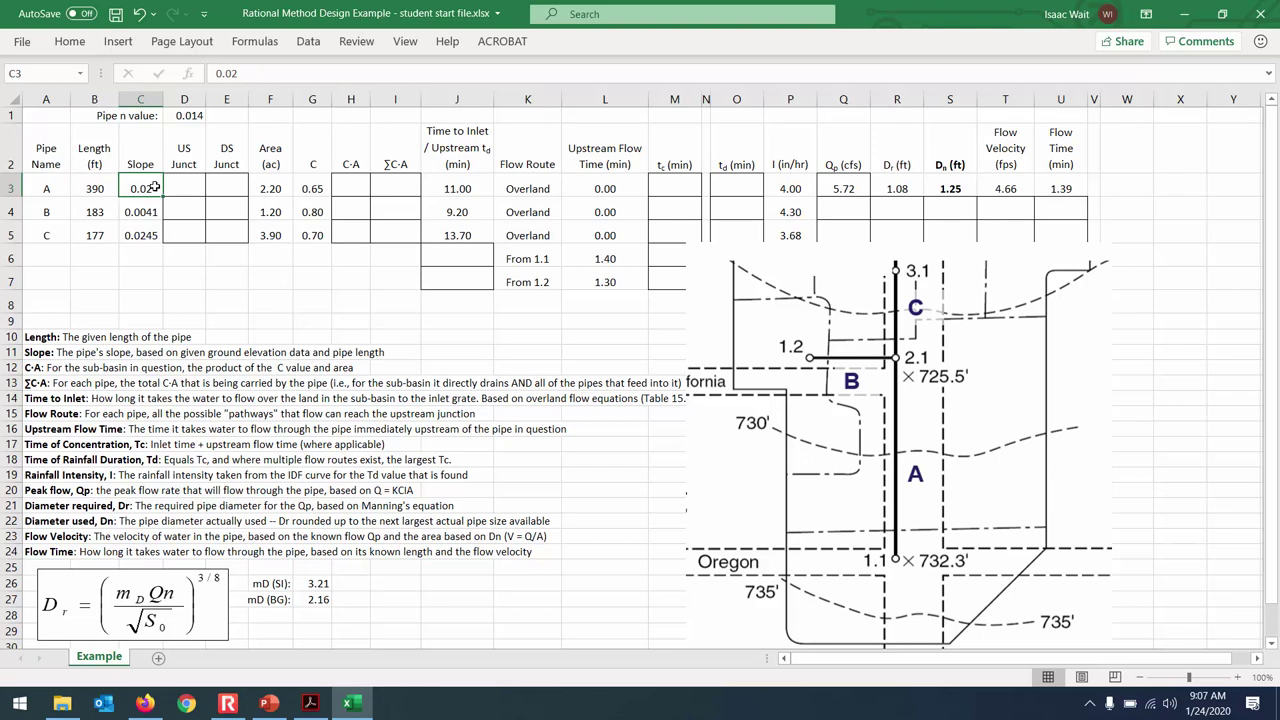
pyautogui.click(188, 185)
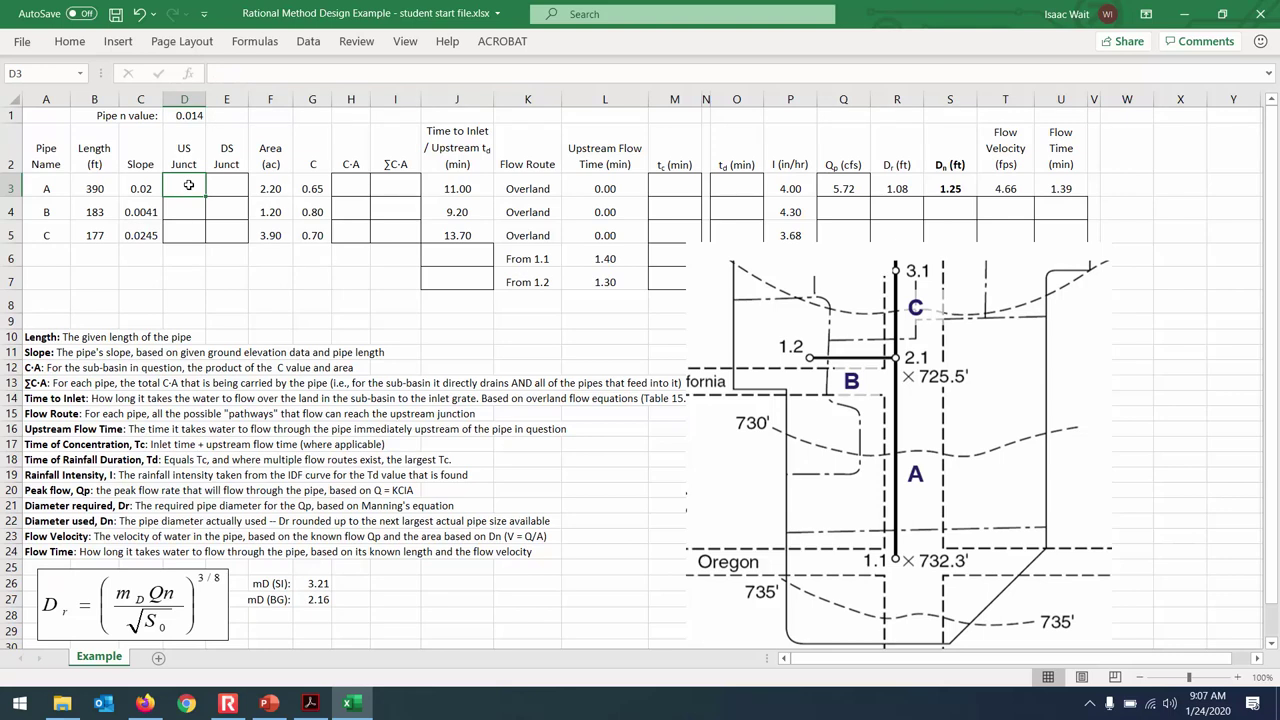
pyautogui.write('1.1')
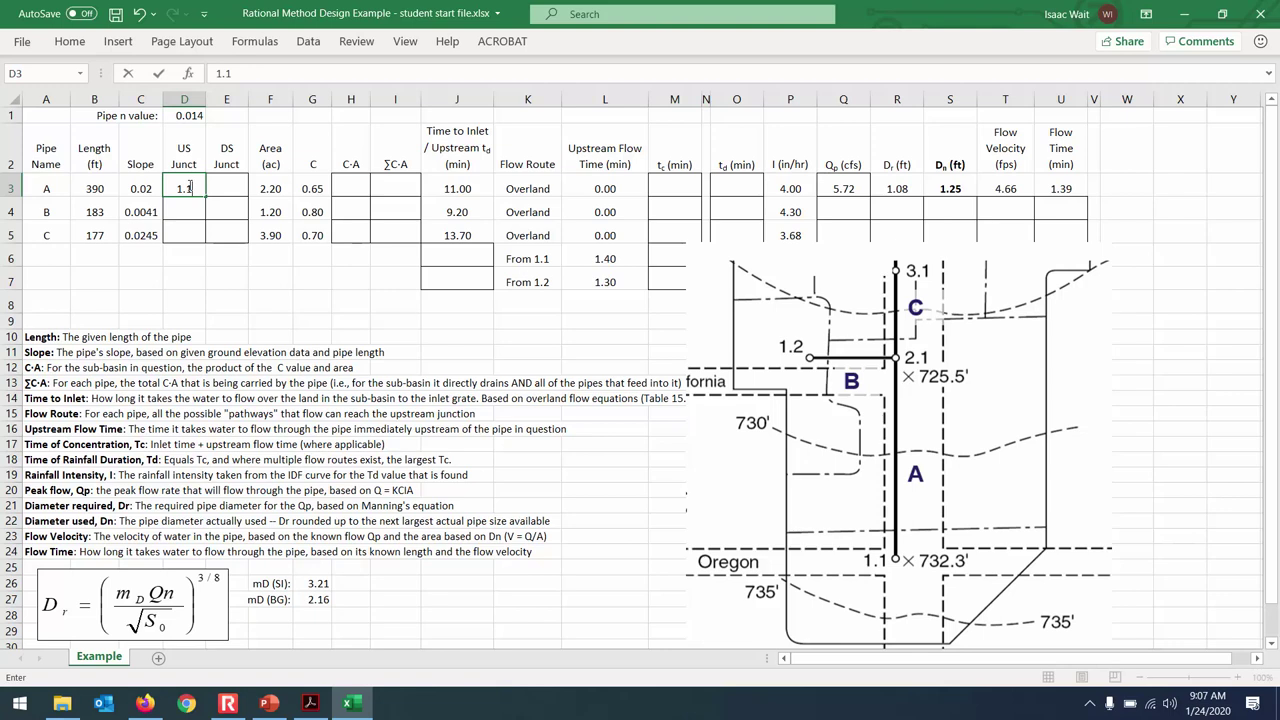
pyautogui.press('Tab')
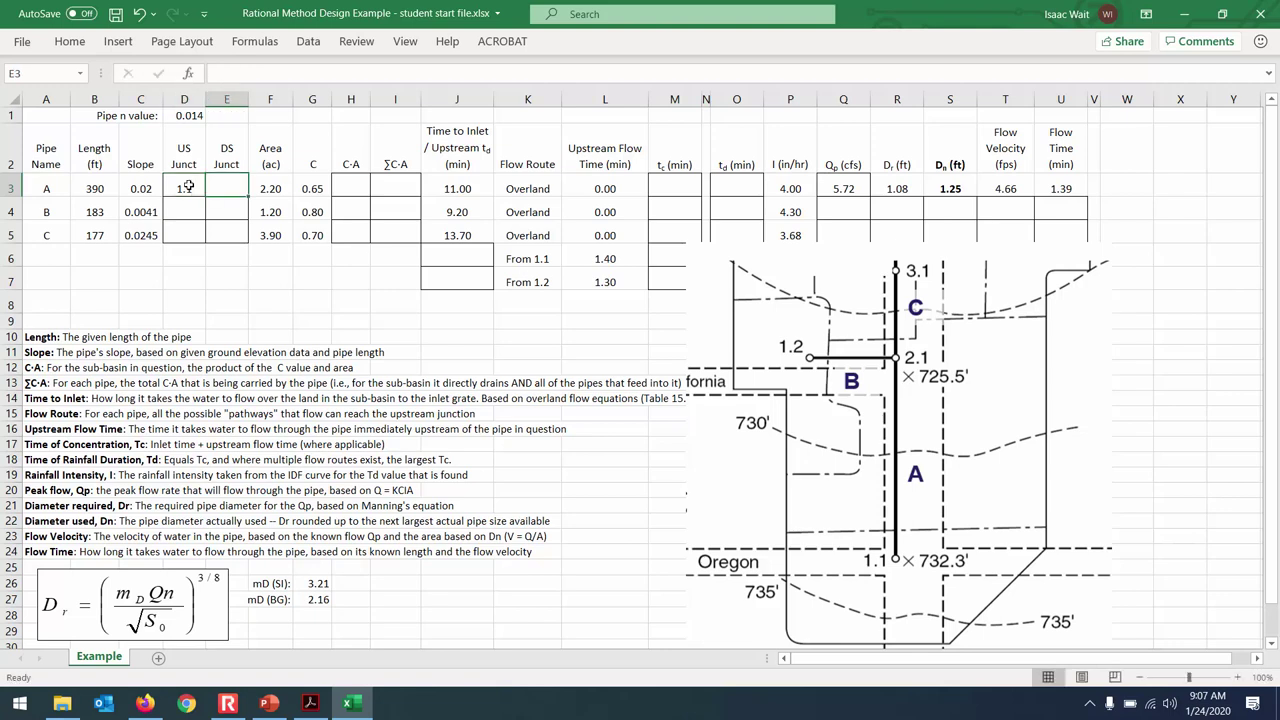
pyautogui.write('2.1')
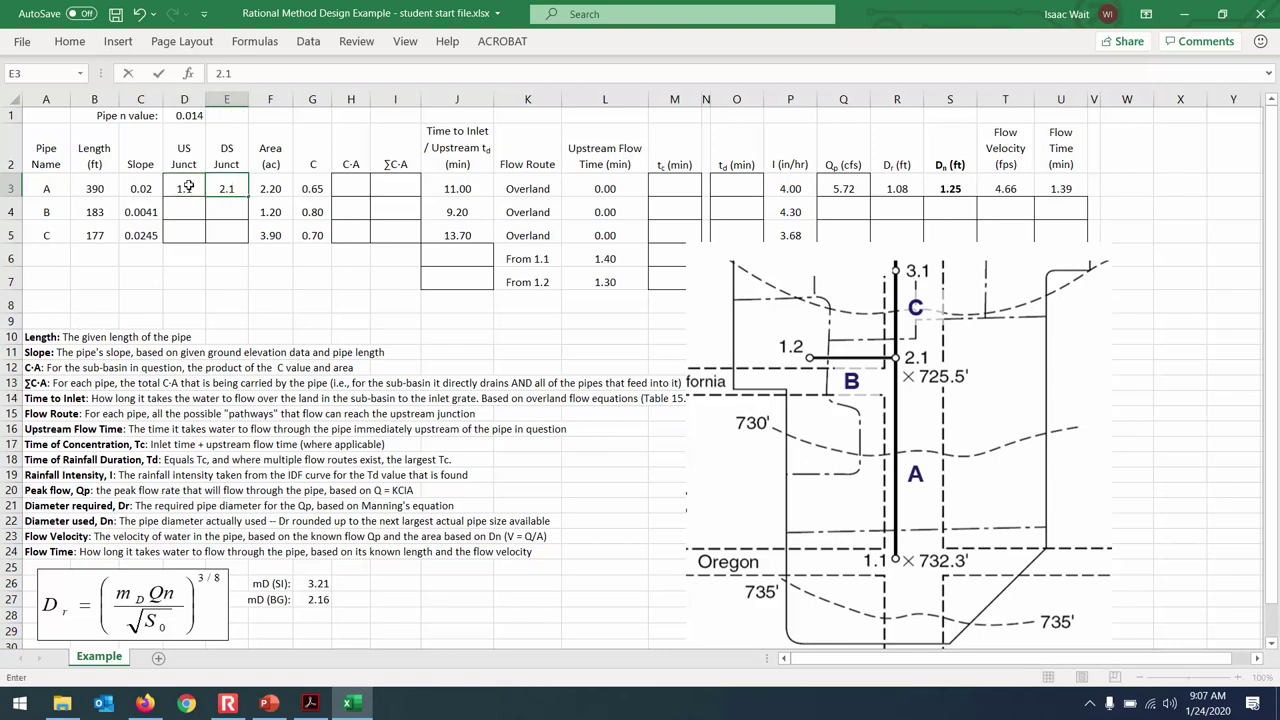
pyautogui.press('Return')
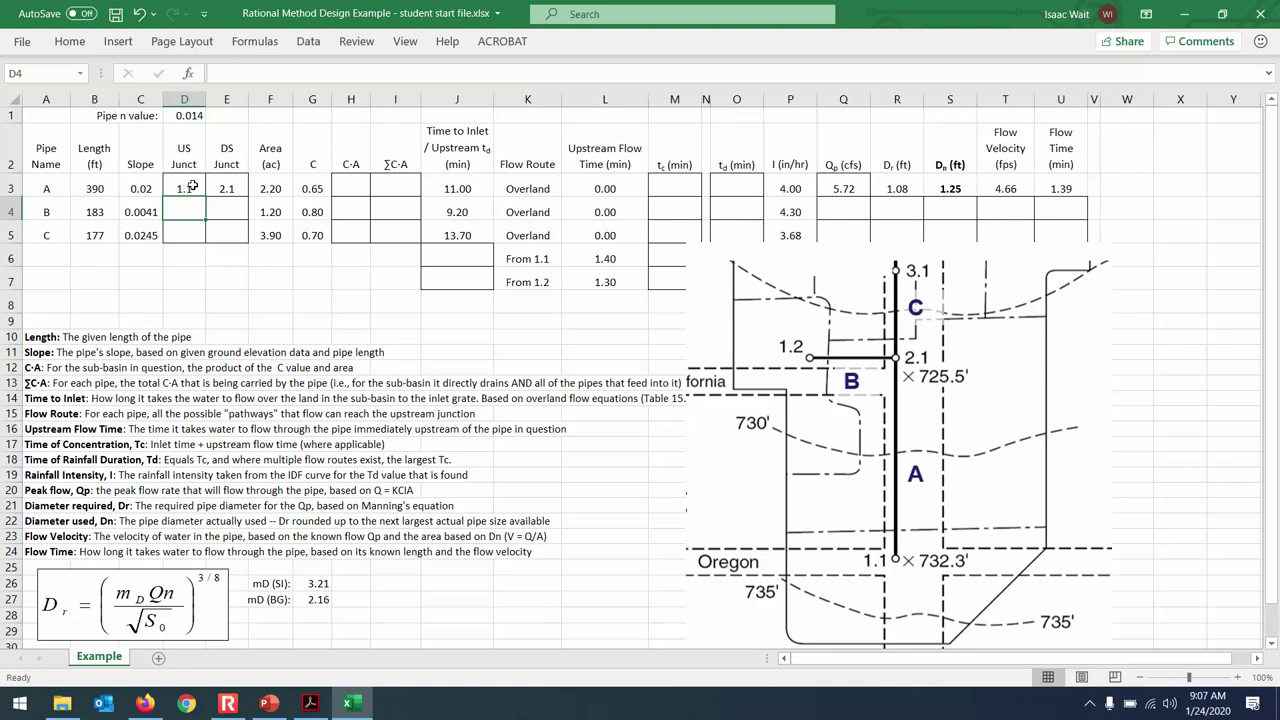
# Step: Calculate pipe A's C·A in H3 as area times runoff coefficient with the formula =F3*G3
pyautogui.click(274, 181)
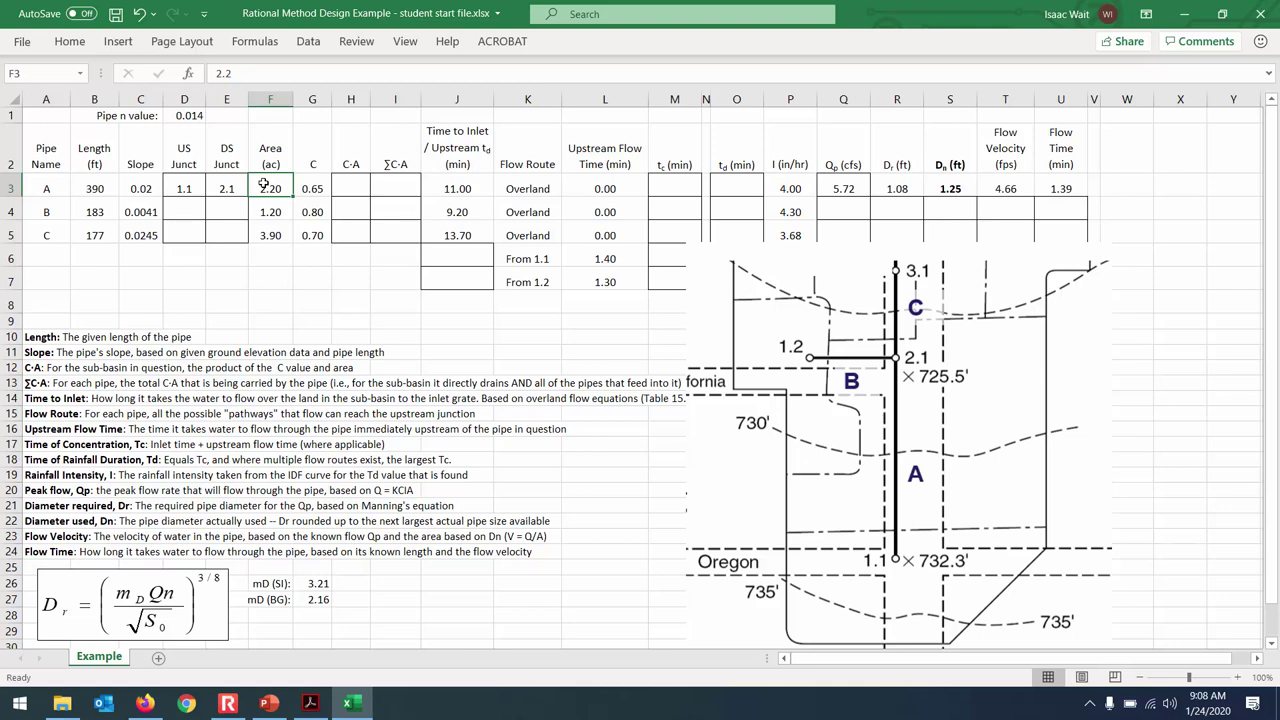
pyautogui.click(316, 185)
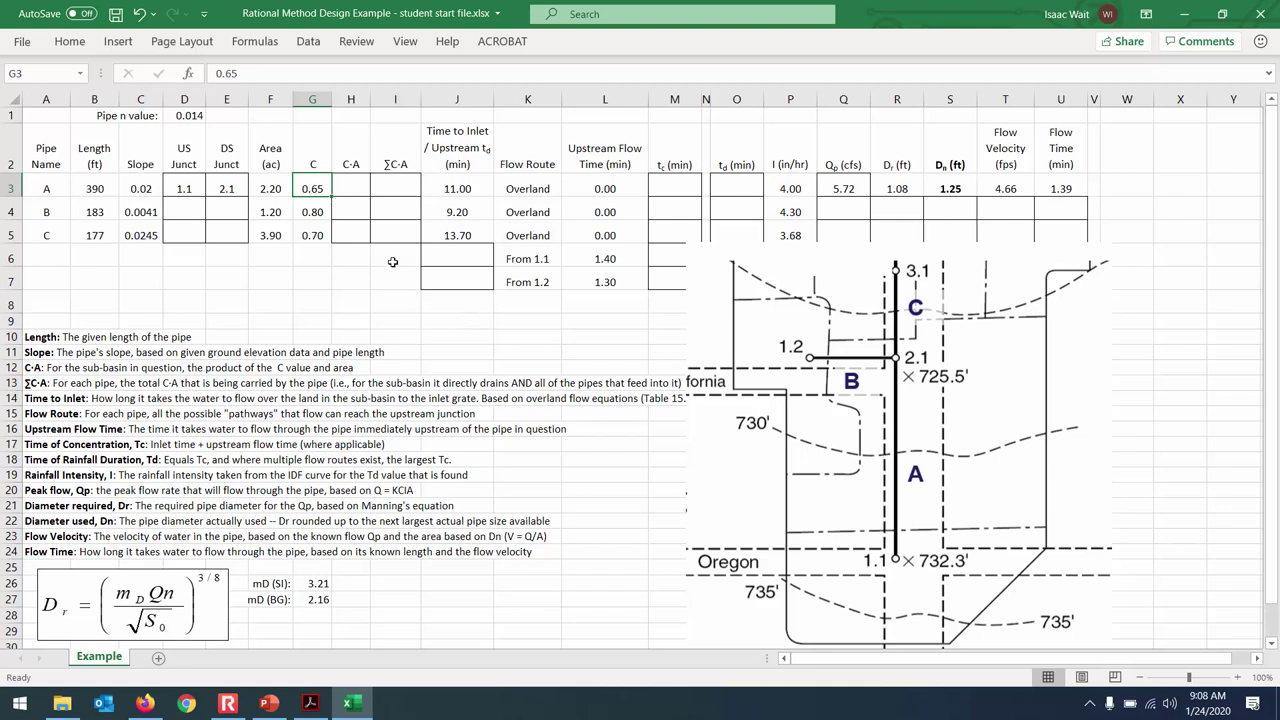
pyautogui.click(352, 182)
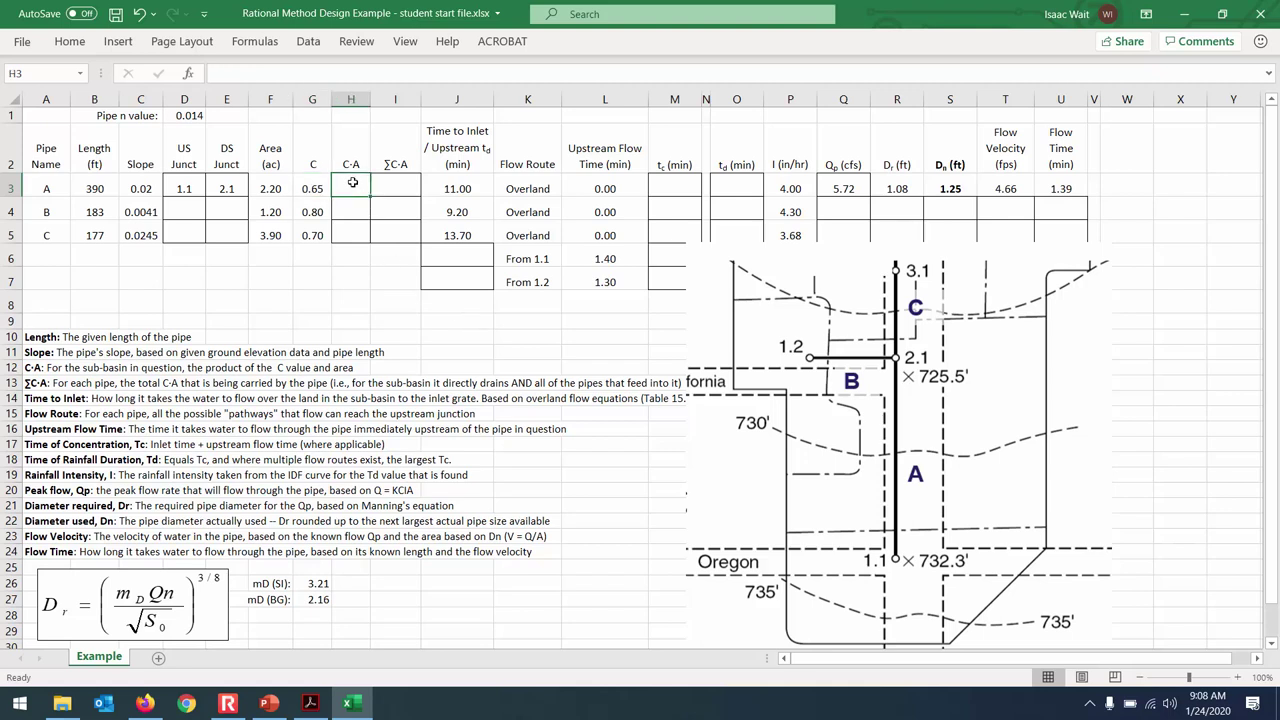
pyautogui.write('=')
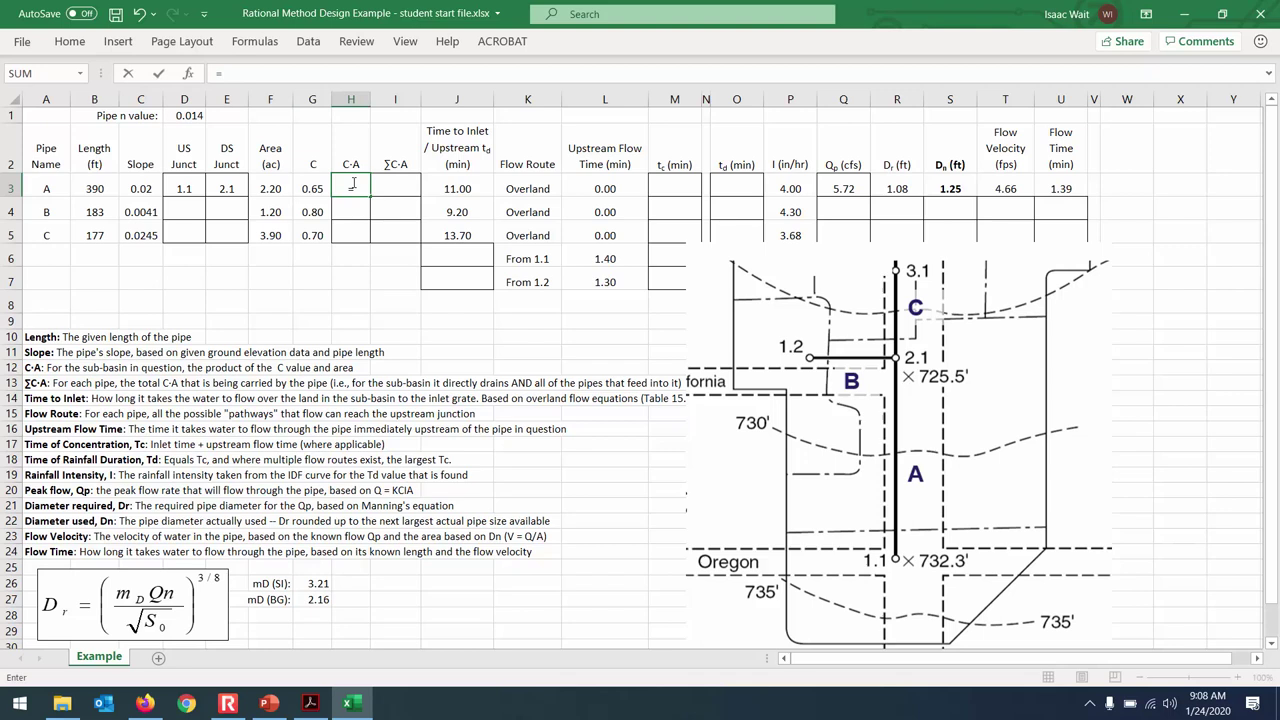
pyautogui.click(267, 183)
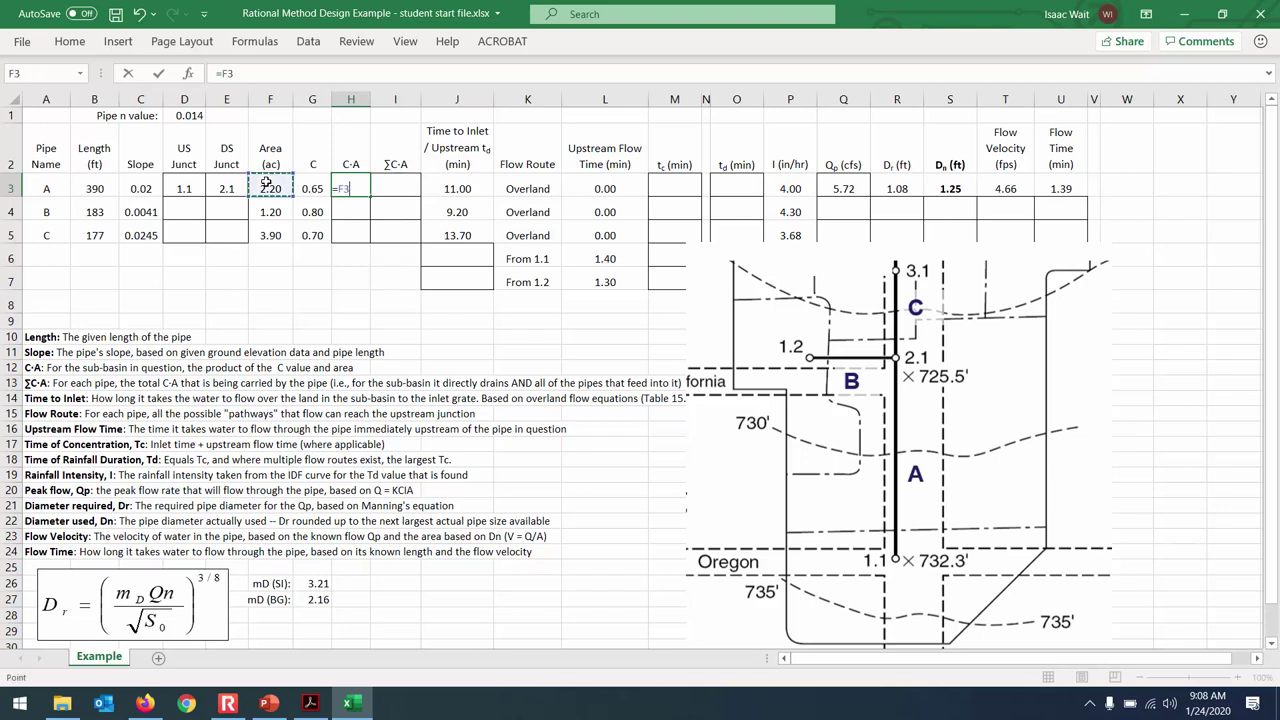
pyautogui.write('*')
pyautogui.click(302, 184)
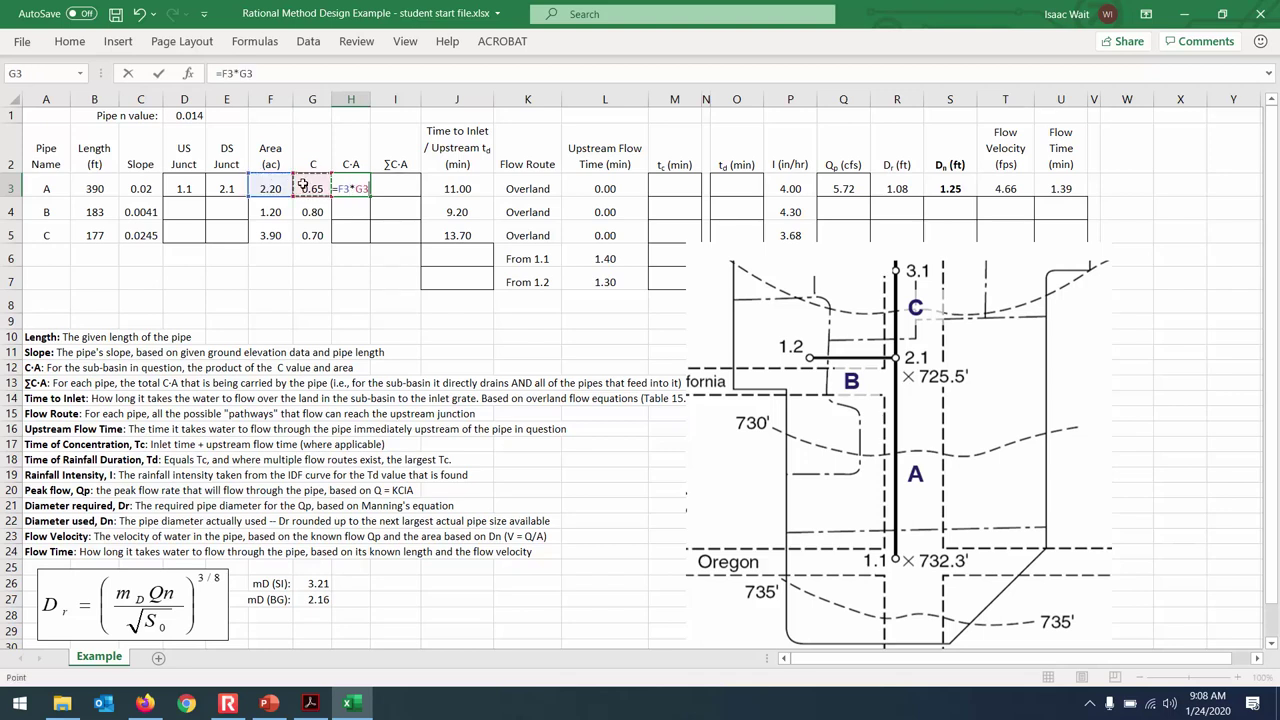
pyautogui.press('Return')
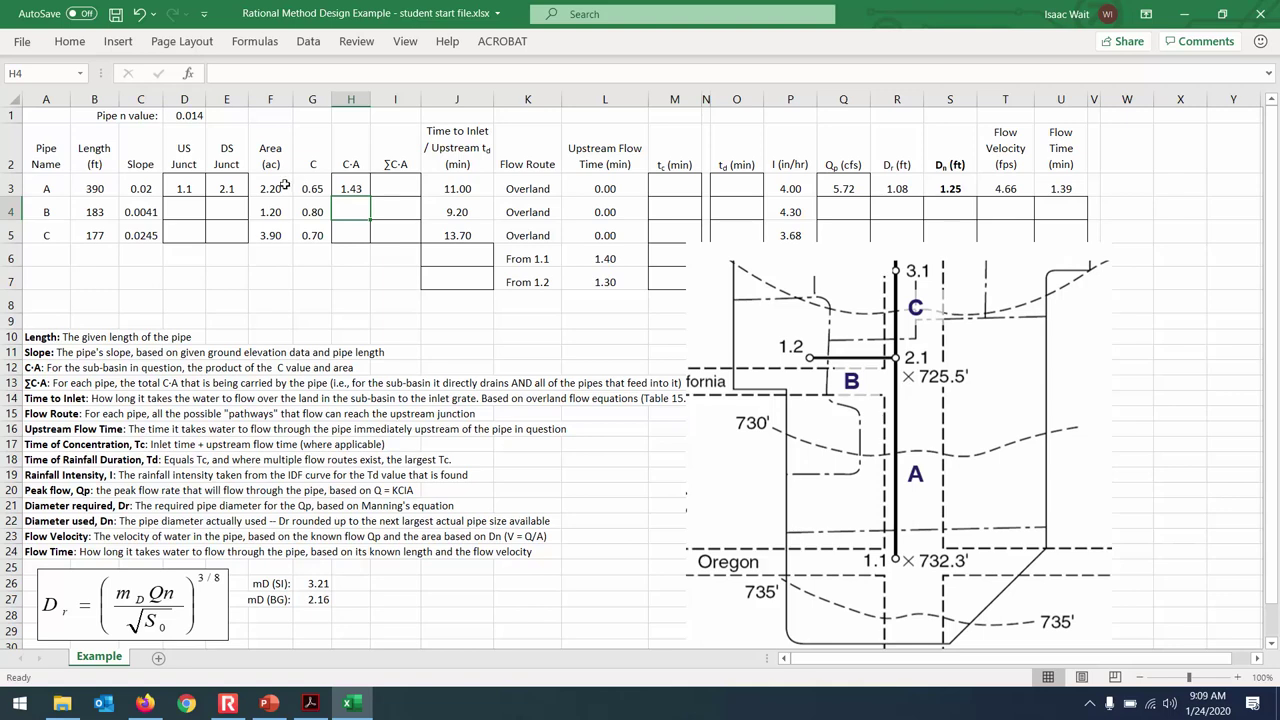
# Step: Set pipe A's ∑C·A in I3 equal to its own C·A with the formula =H3
pyautogui.click(279, 189)
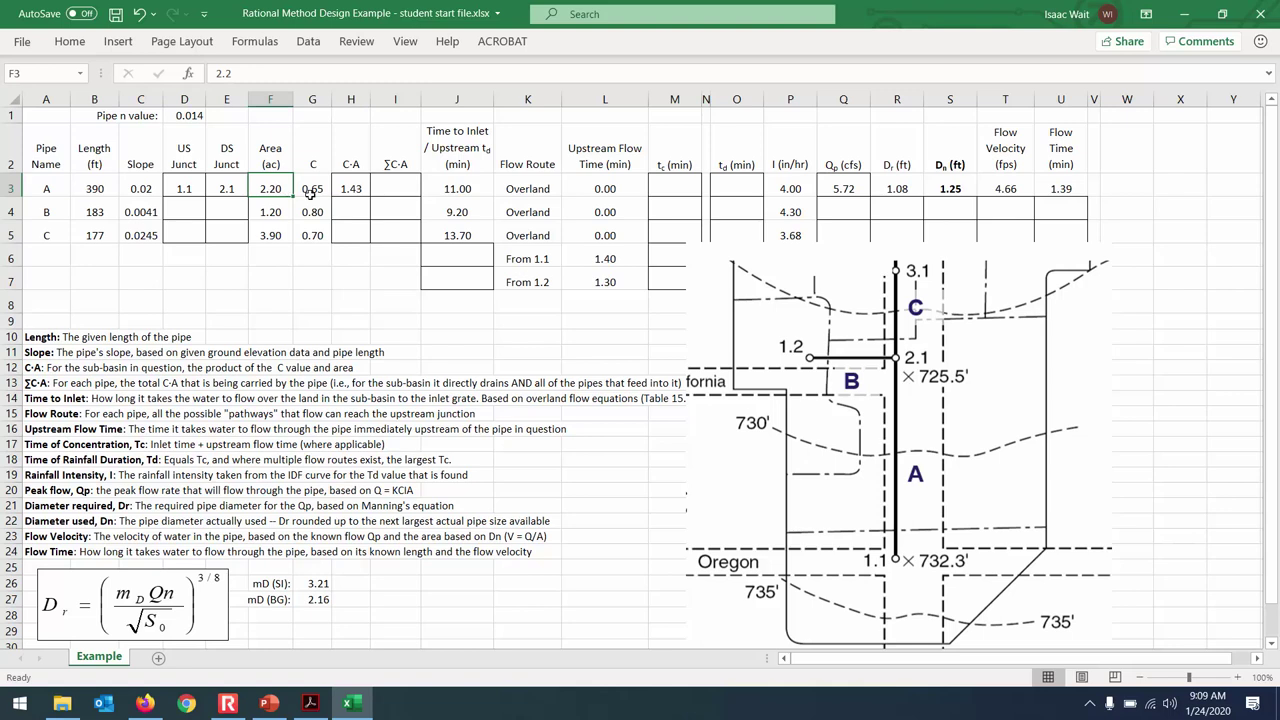
pyautogui.click(309, 194)
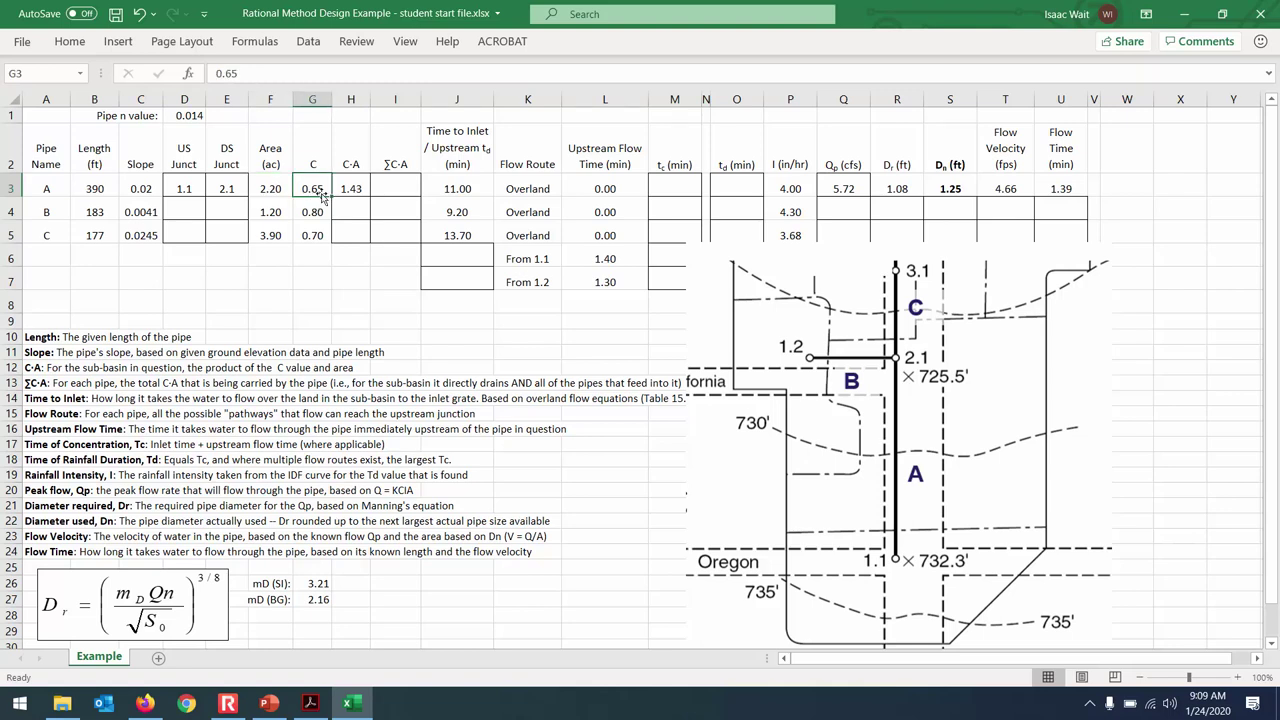
pyautogui.click(357, 181)
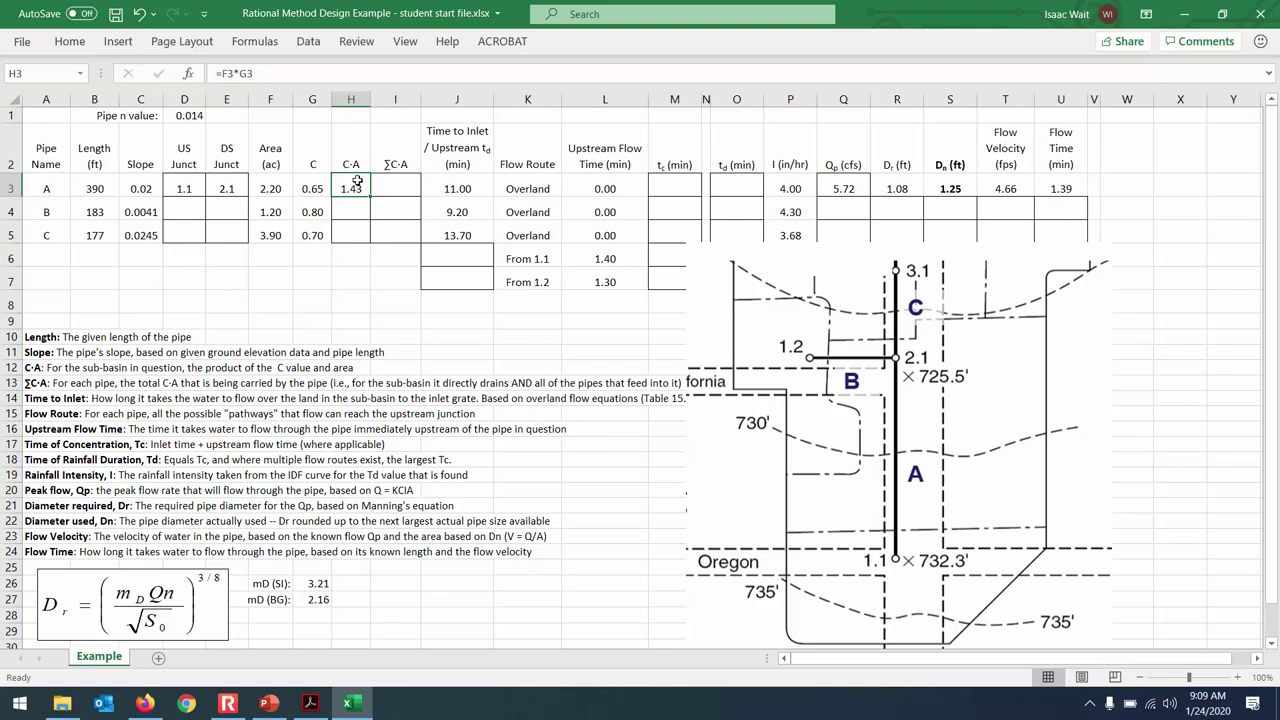
pyautogui.click(394, 183)
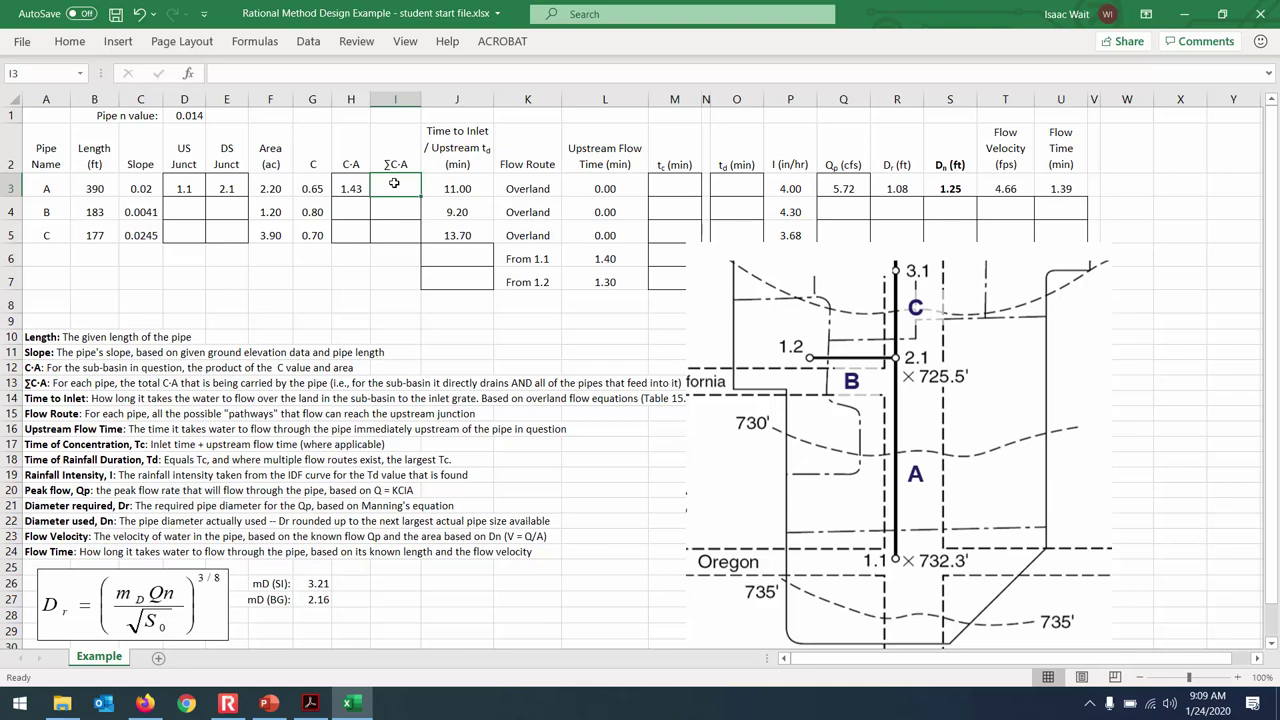
pyautogui.write('=')
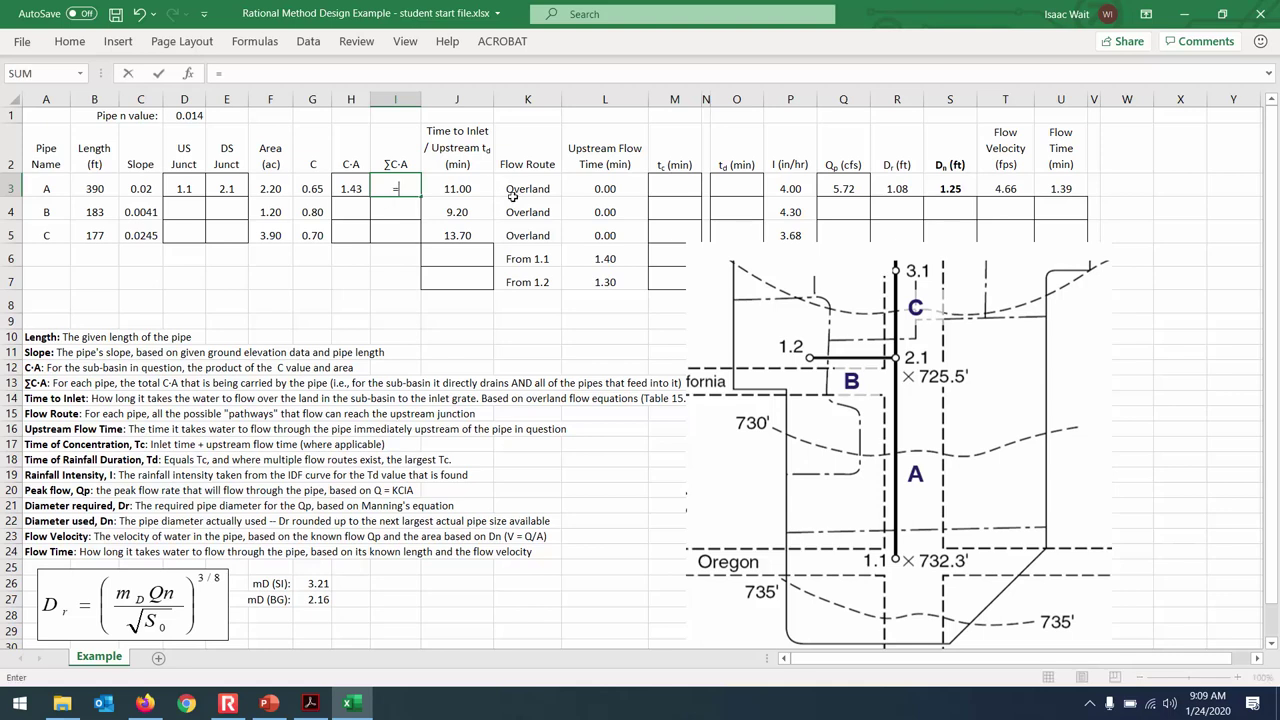
pyautogui.click(356, 184)
pyautogui.press('Return')
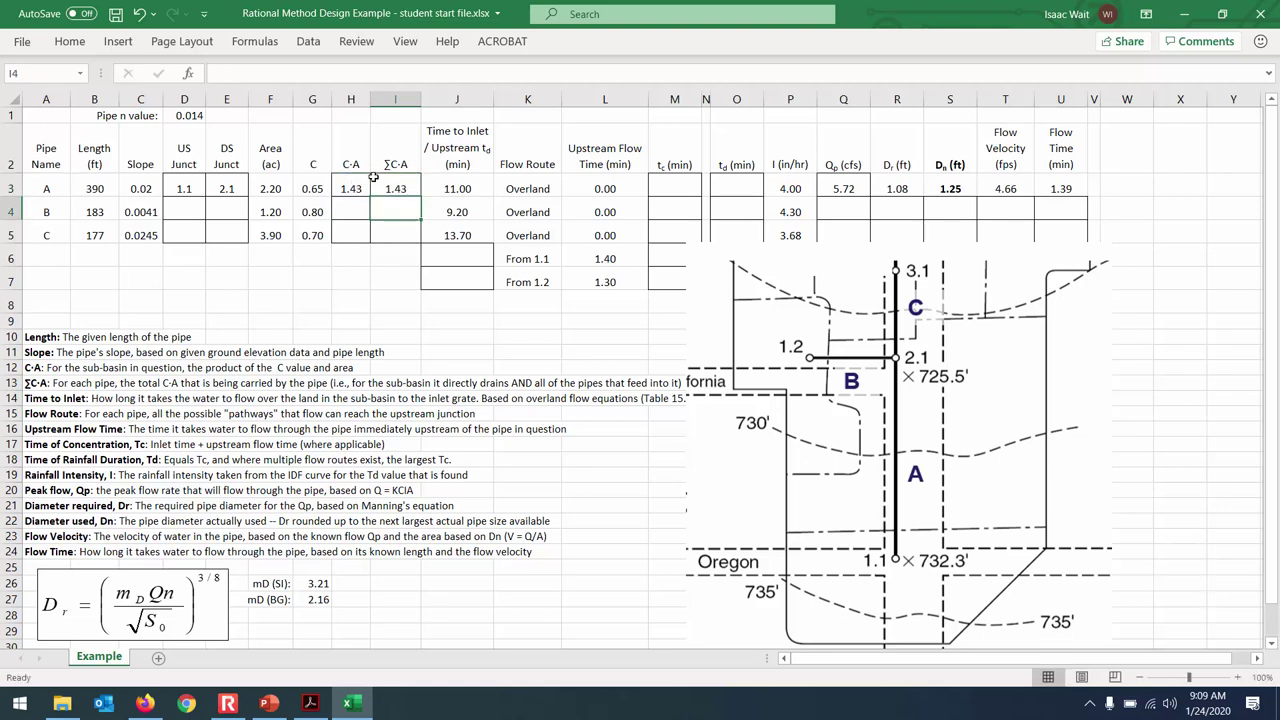
pyautogui.click(395, 188)
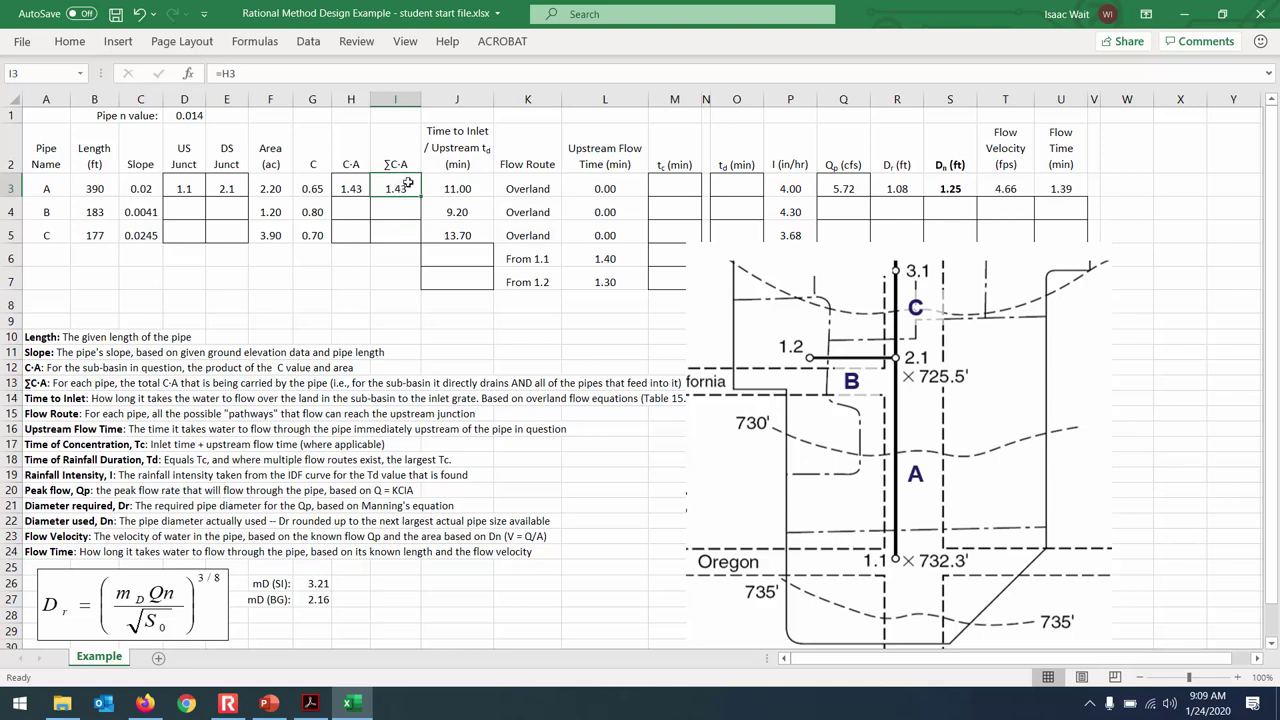
# Step: Set pipe A's time of concentration tc in M3 equal to its time to inlet in J3
pyautogui.click(476, 132)
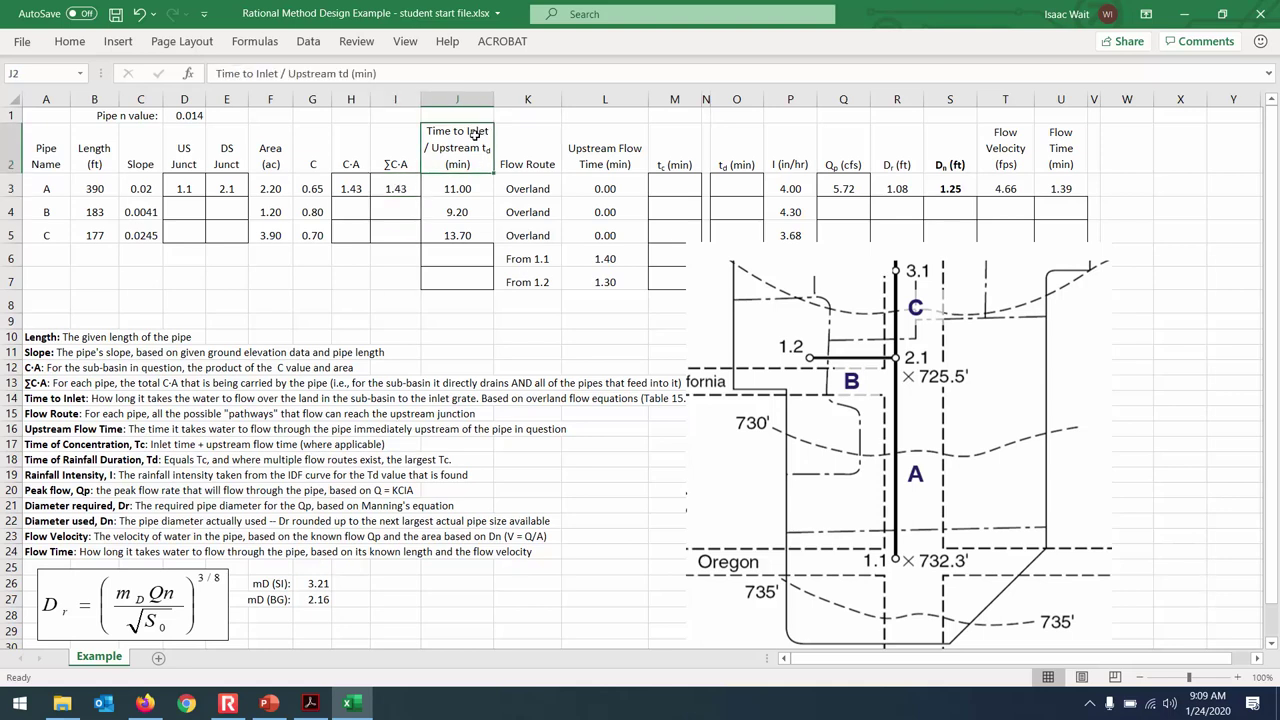
pyautogui.click(456, 182)
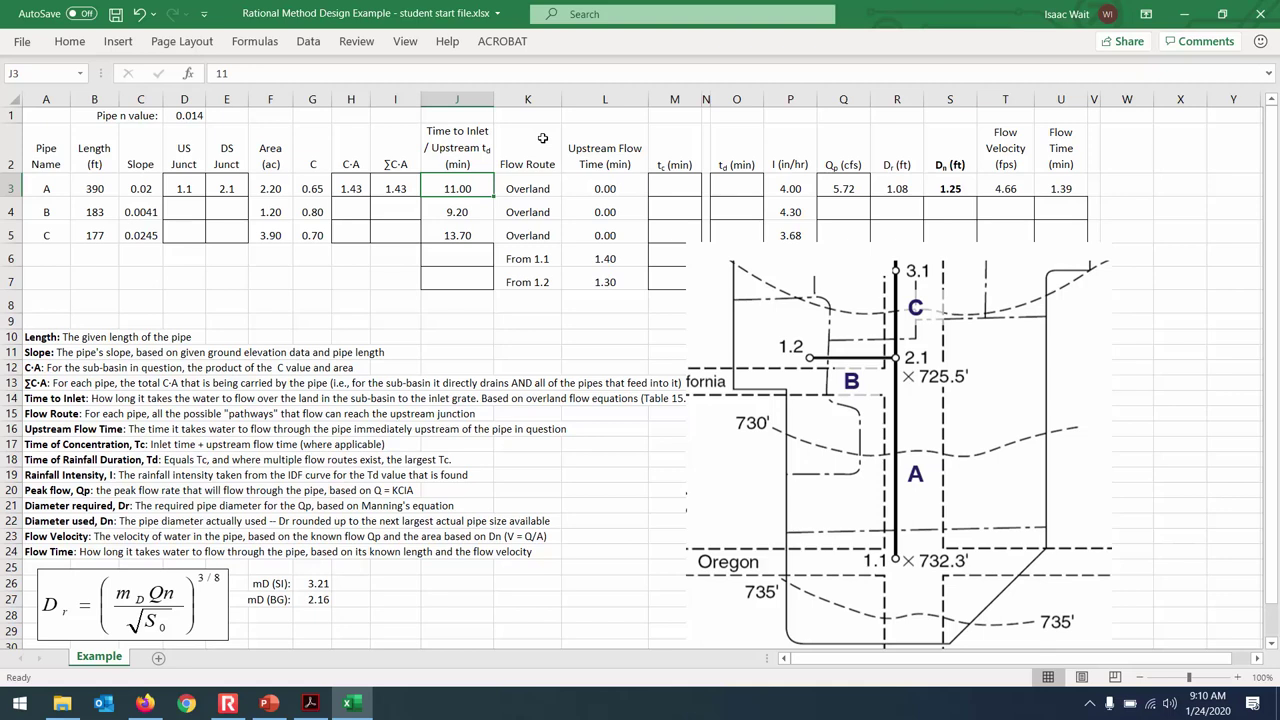
pyautogui.click(524, 186)
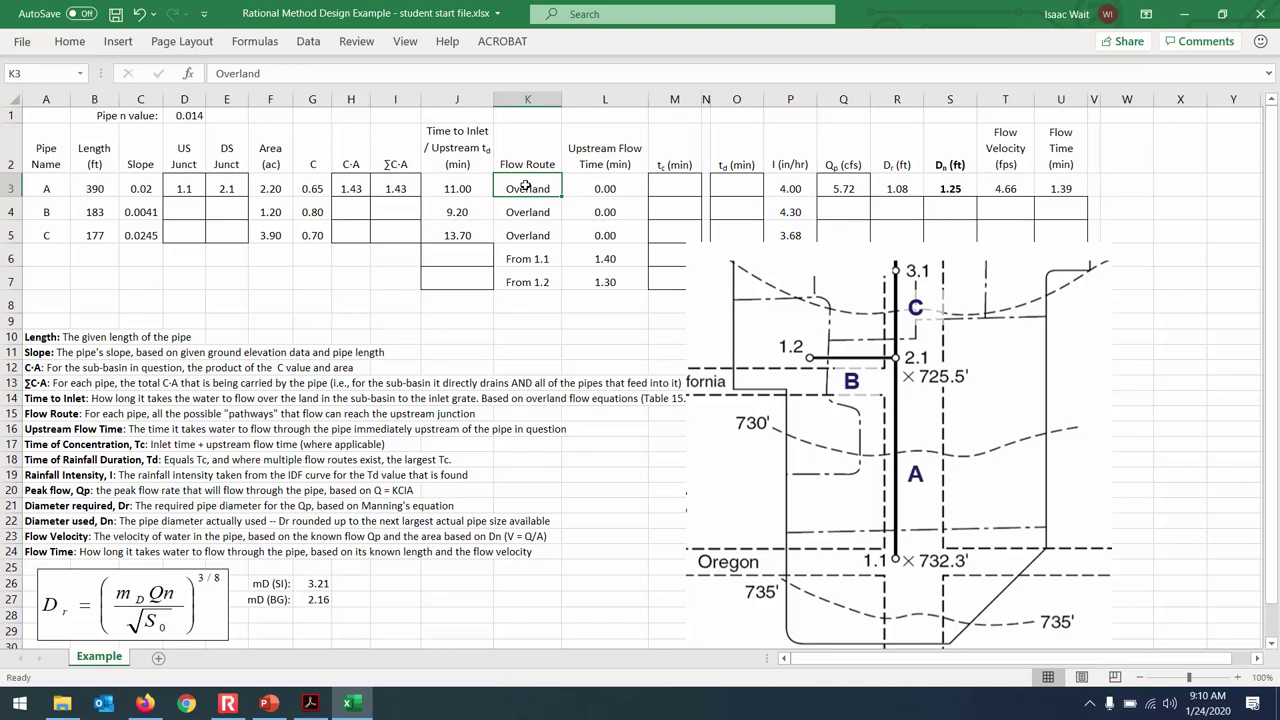
pyautogui.click(606, 186)
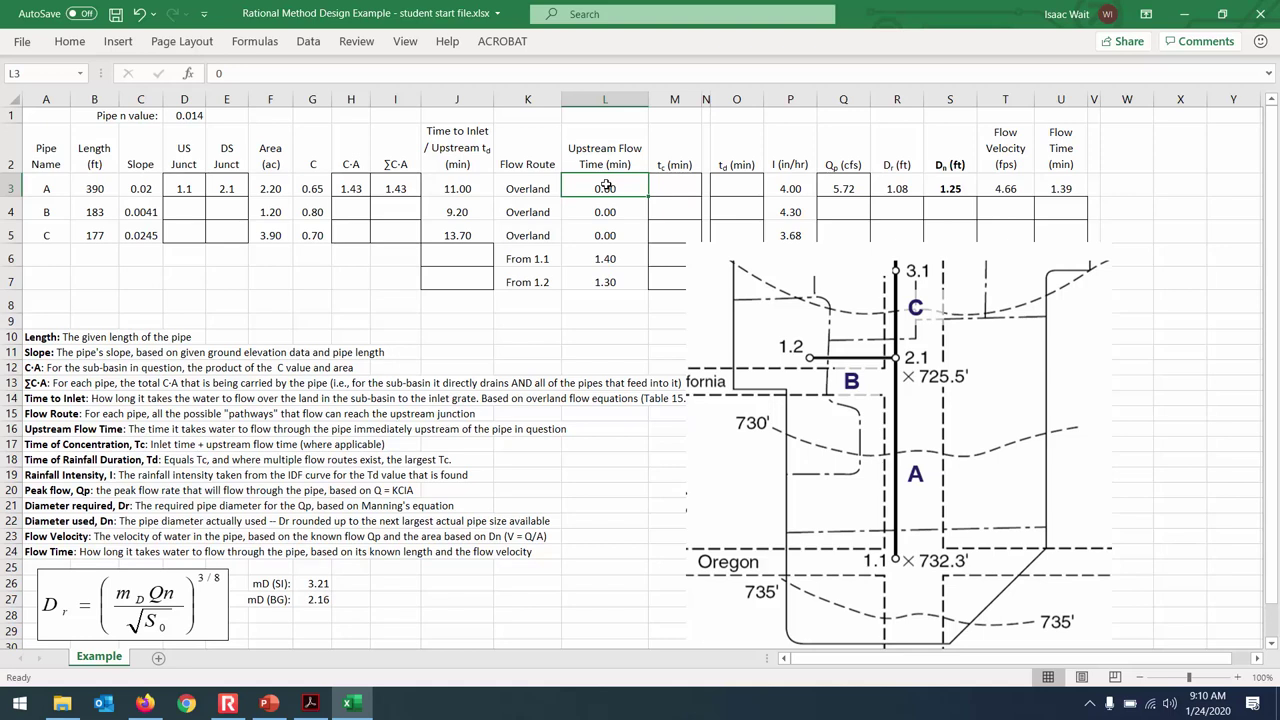
pyautogui.click(670, 182)
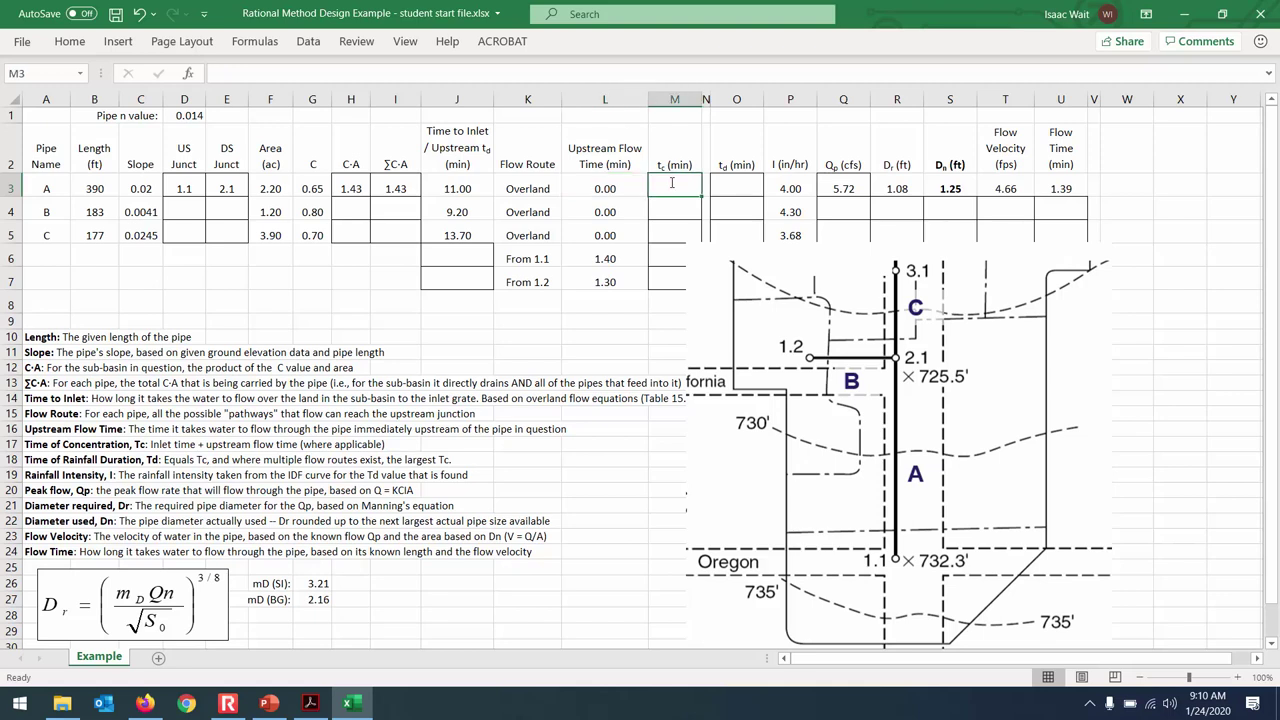
pyautogui.write('=')
pyautogui.click(460, 182)
pyautogui.press('Return')
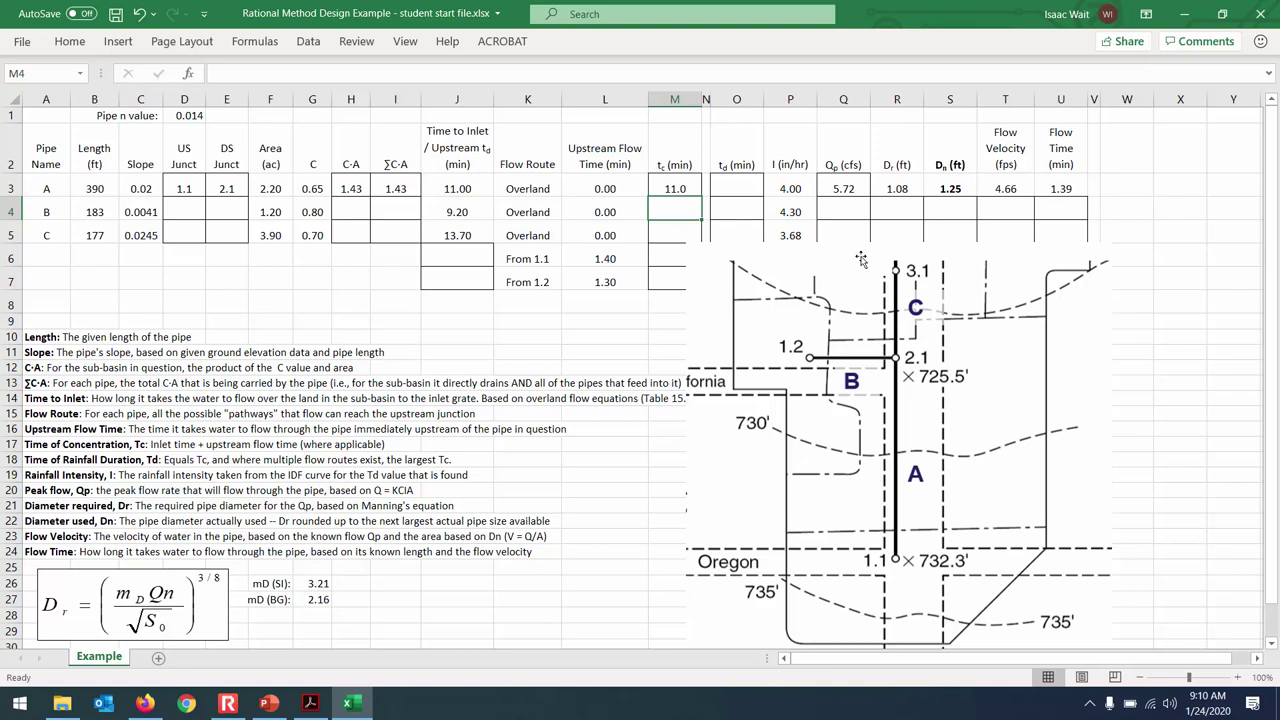
# Step: Move the pipe layout picture clear of the table and set pipe A's td in O3 with the formula =M3
pyautogui.moveTo(860, 256); pyautogui.dragTo(897, 321)
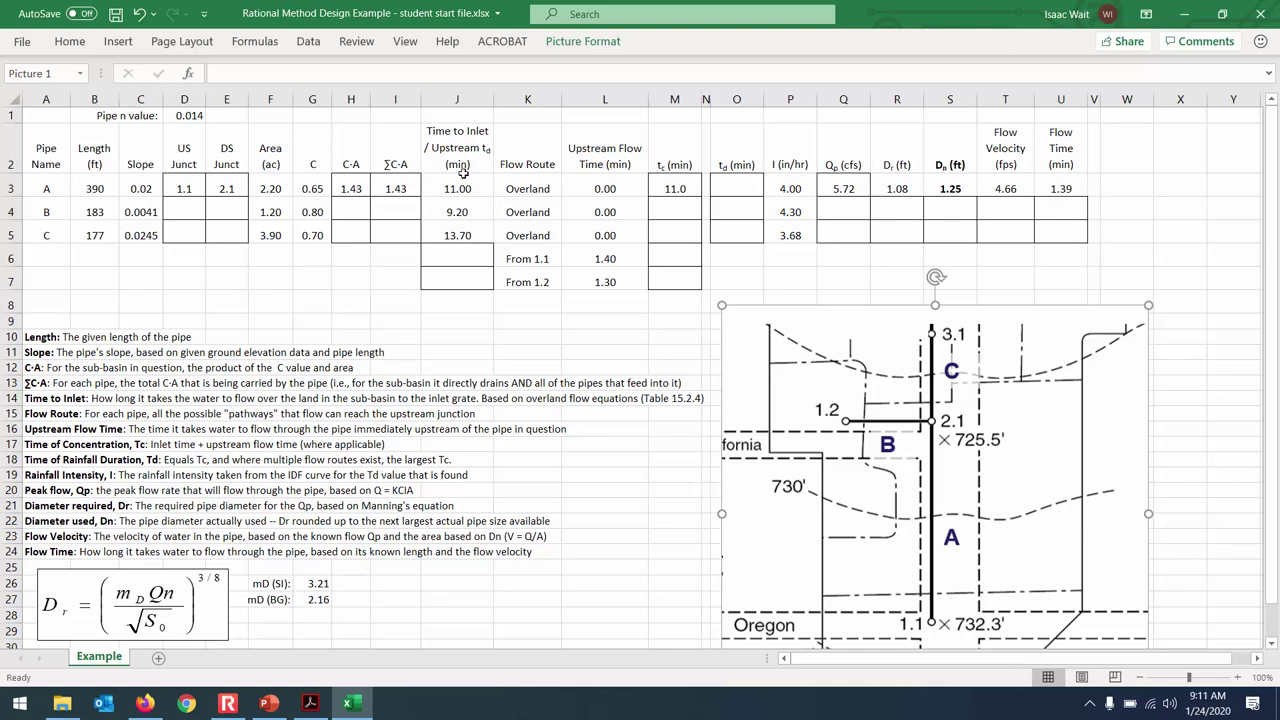
pyautogui.click(725, 185)
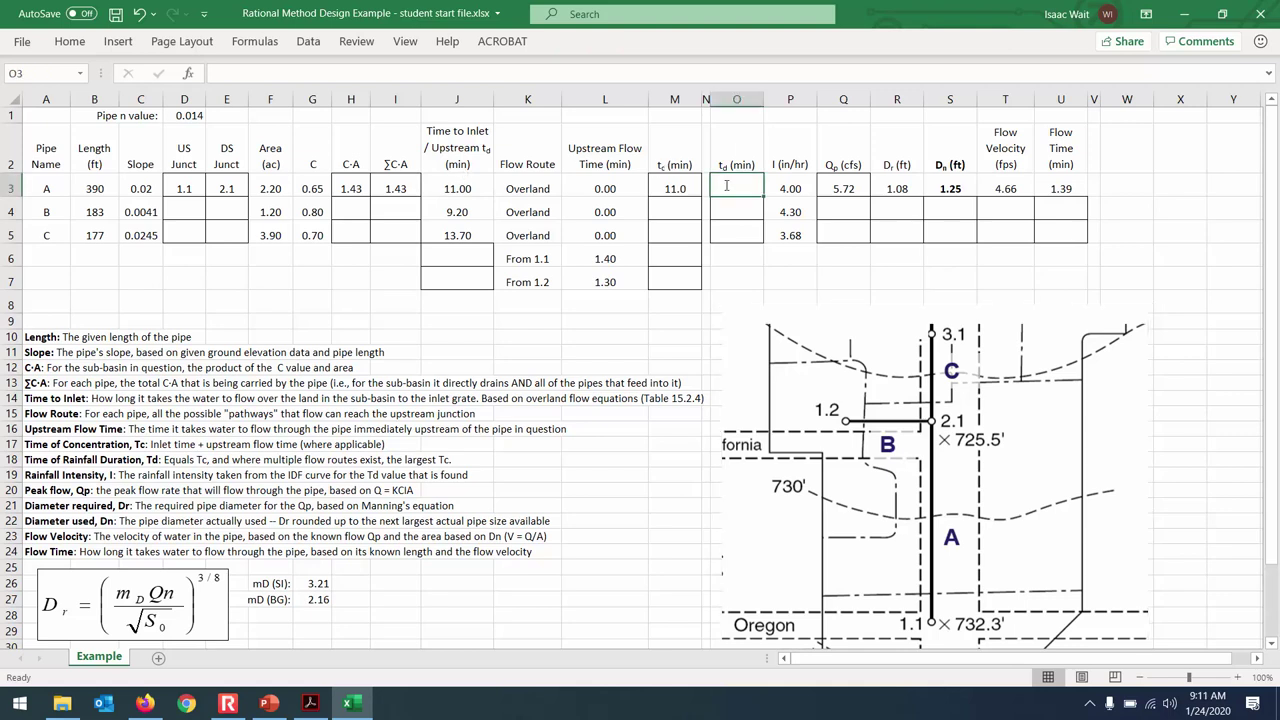
pyautogui.write('=')
pyautogui.click(685, 185)
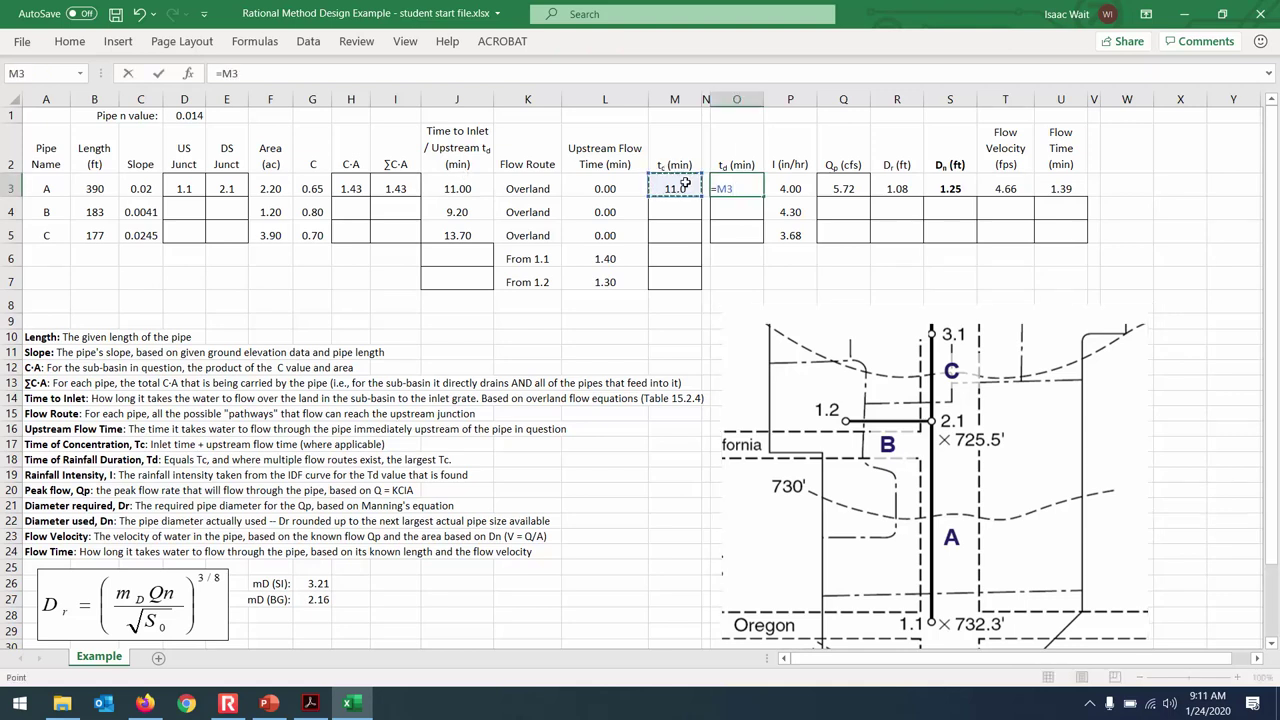
pyautogui.press('Return')
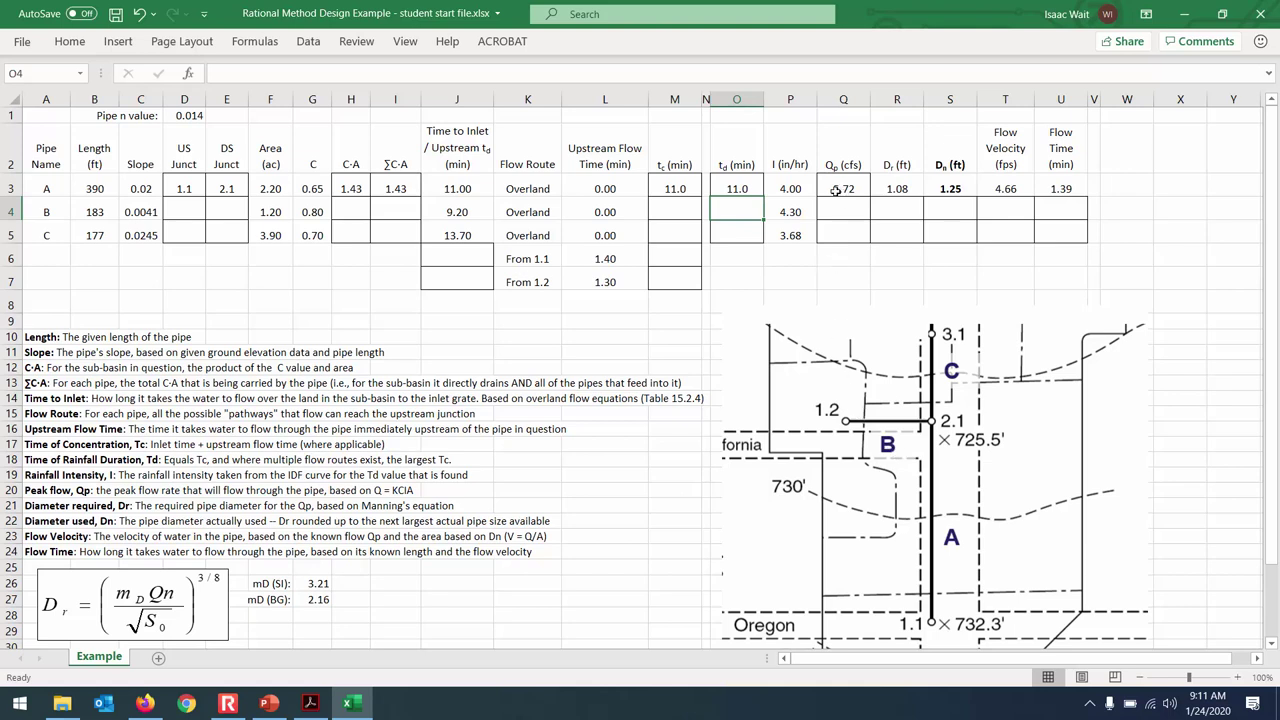
pyautogui.click(791, 188)
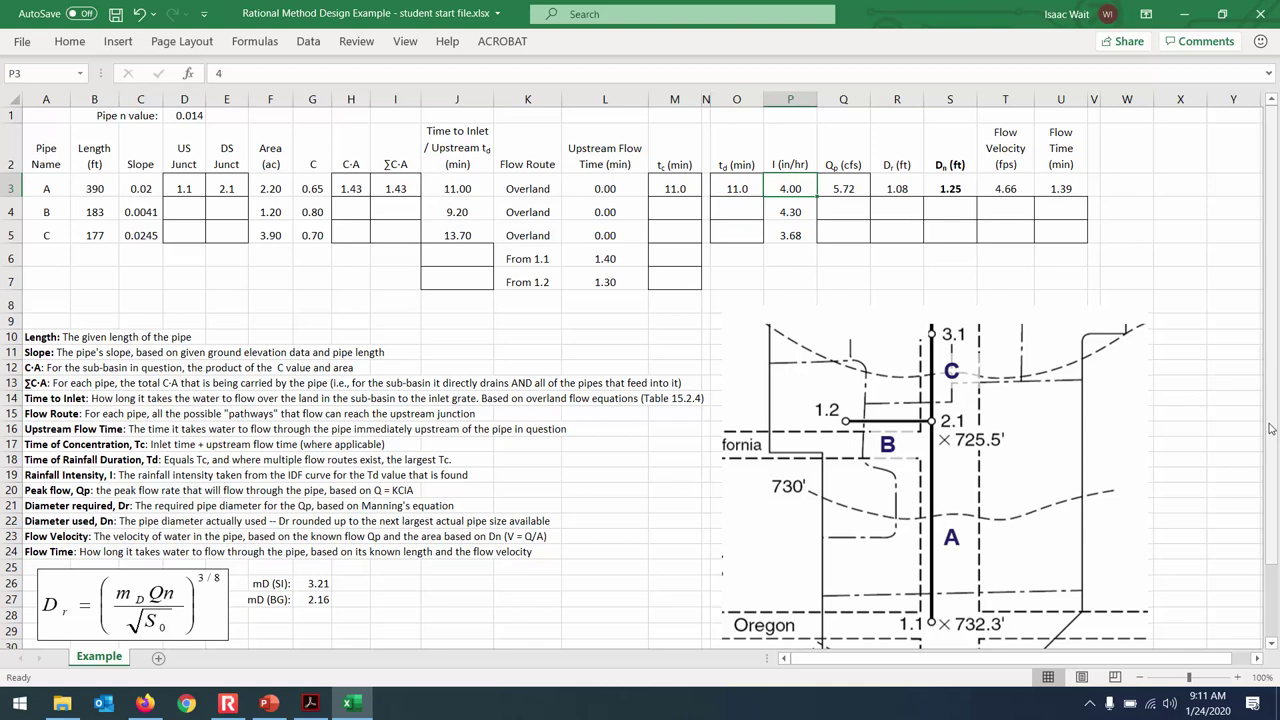
# Step: Switch to the PowerPoint lecture slides and examine the rainfall intensity versus duration chart on the Rational Method Design slide
pyautogui.scroll(-2, 1276, 452)
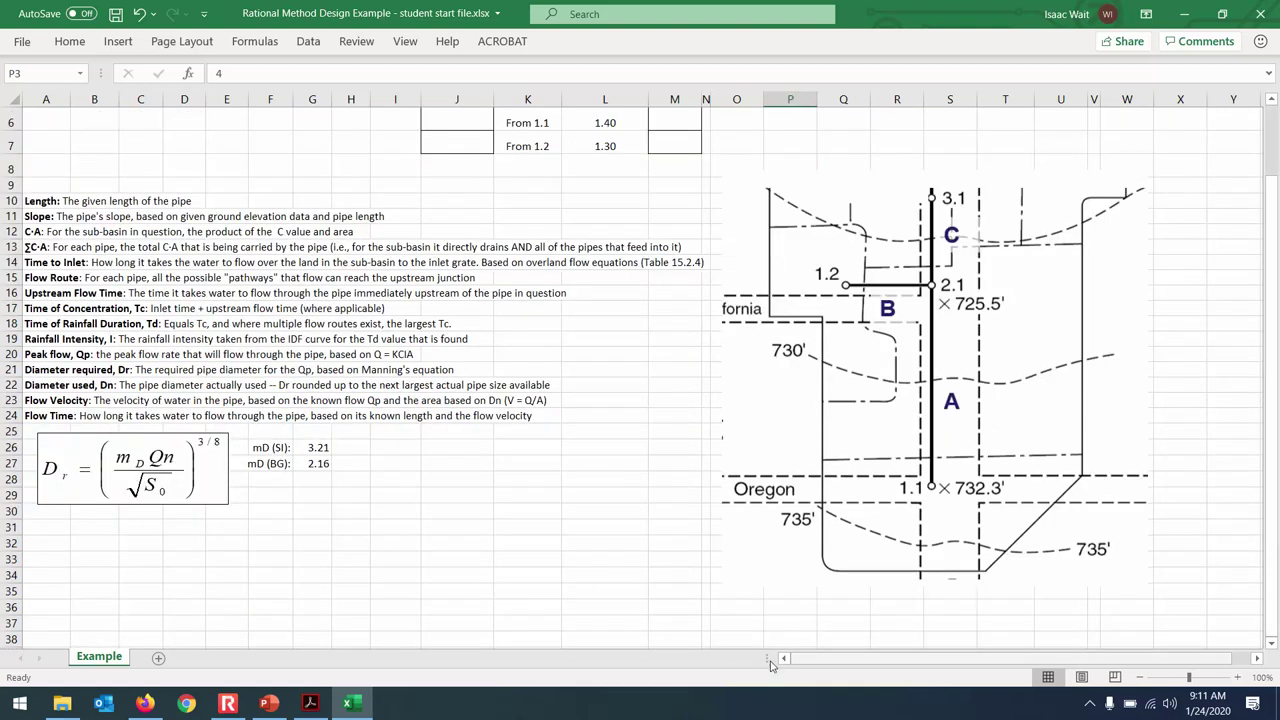
pyautogui.click(267, 703)
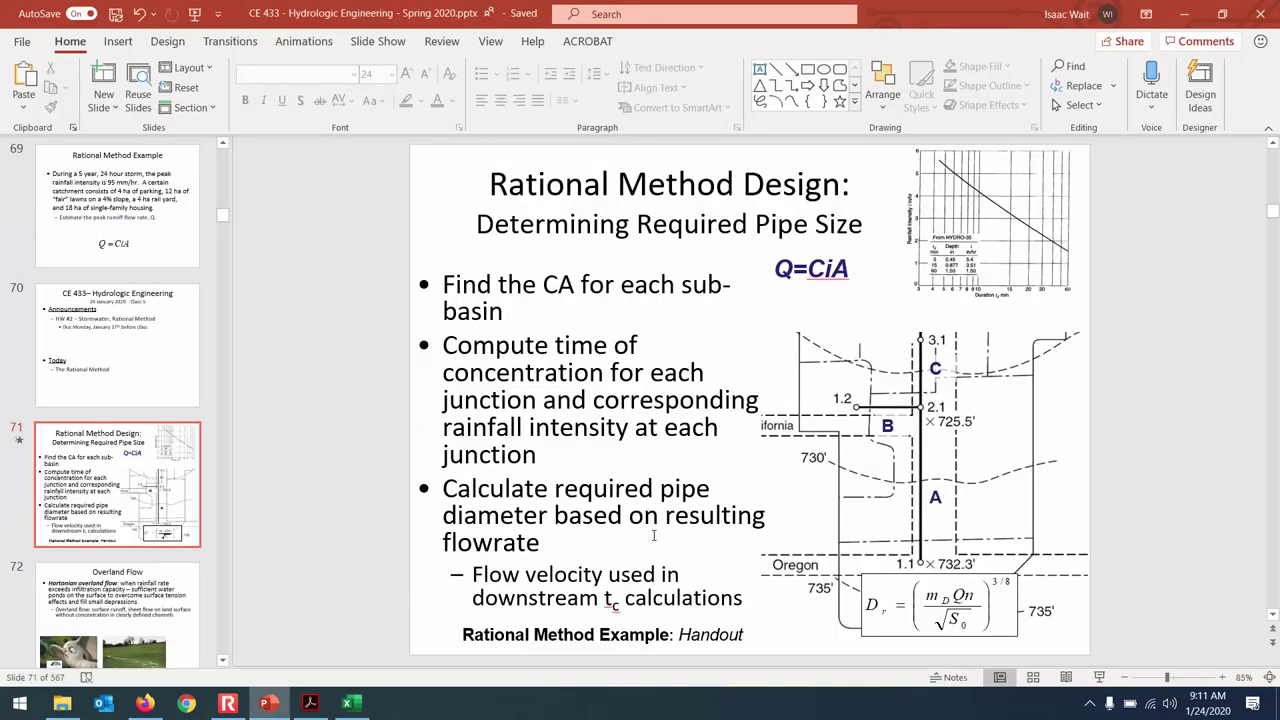
pyautogui.click(1220, 678)
pyautogui.click(1220, 678)
pyautogui.click(1220, 678)
pyautogui.click(1220, 678)
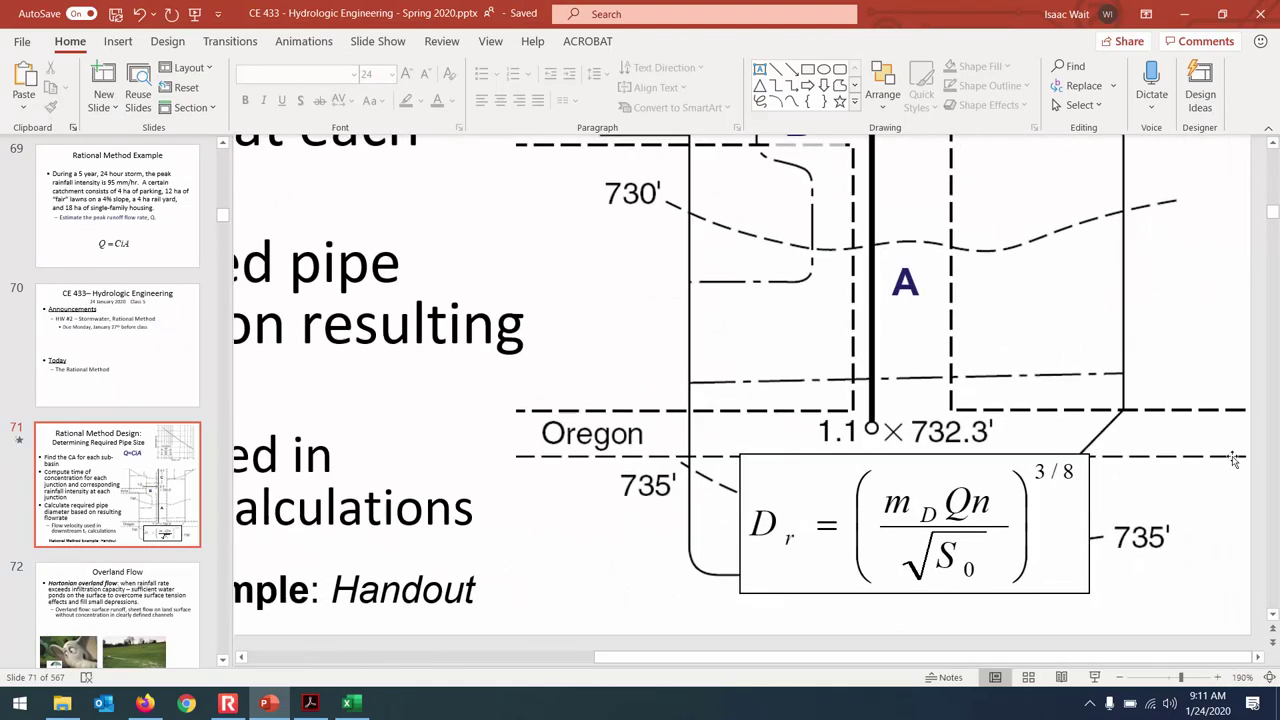
pyautogui.scroll(5, 1276, 177)
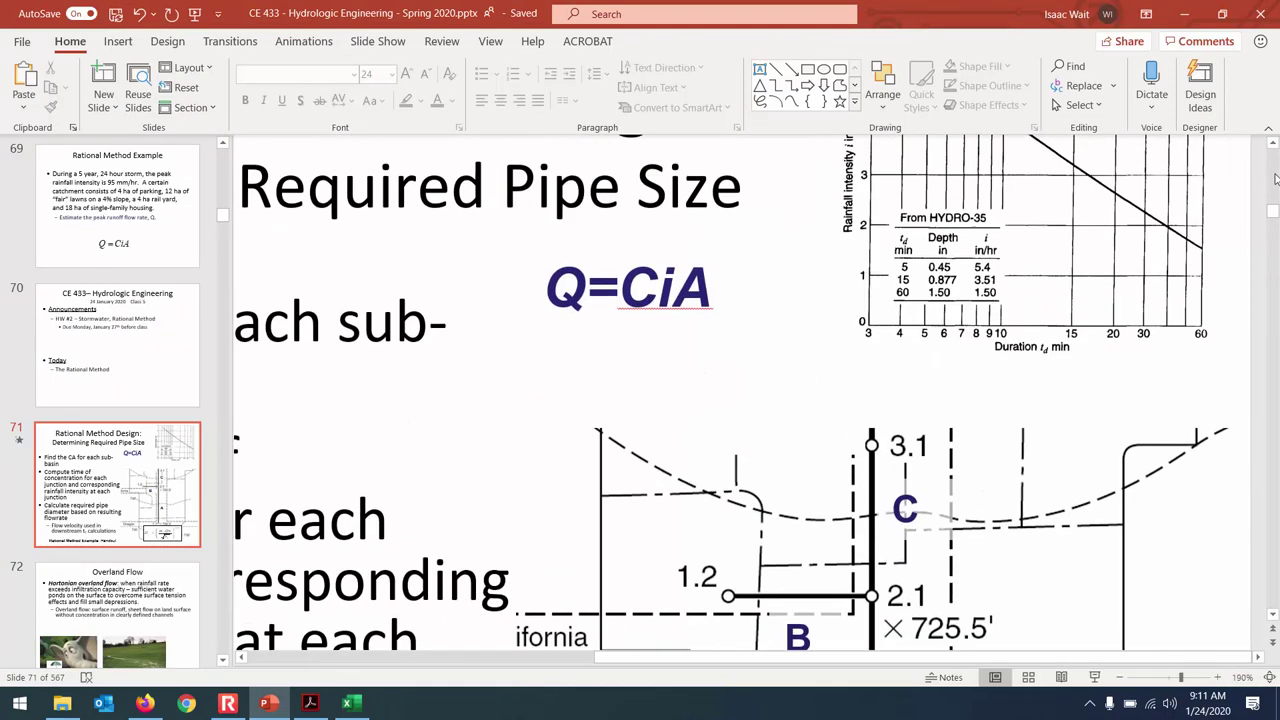
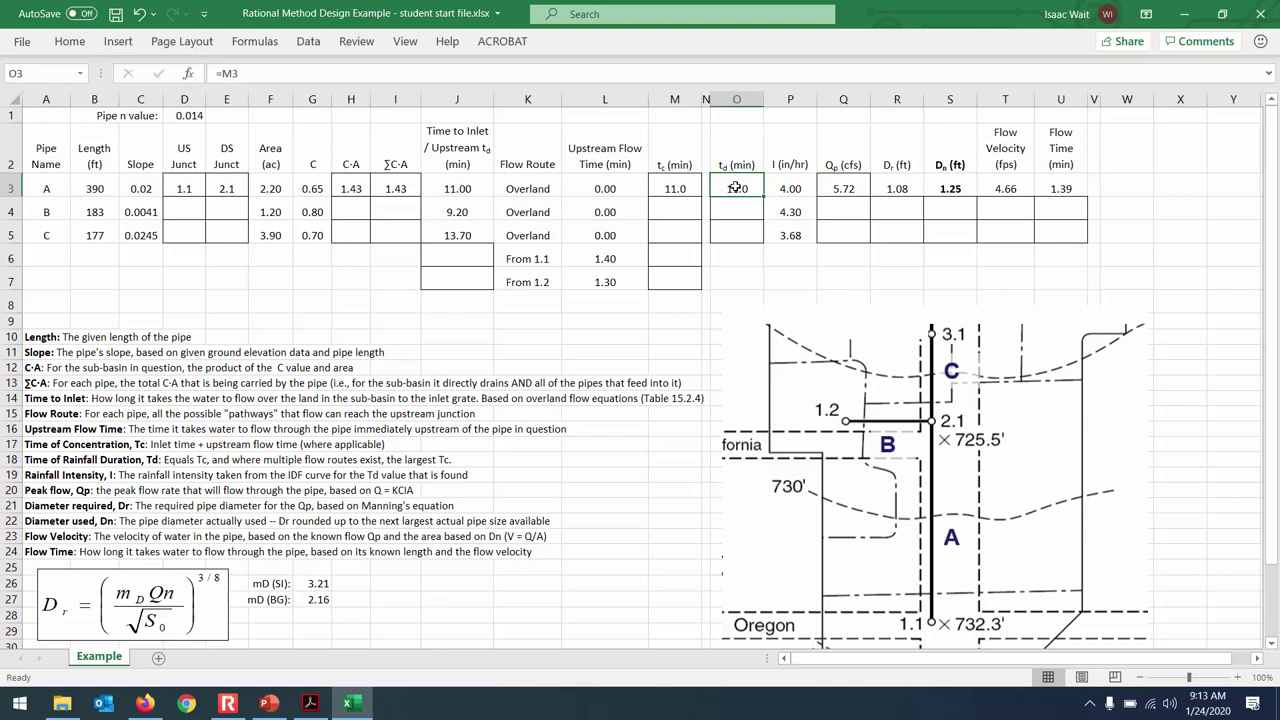
# Step: In the Excel design table, calculate pipe A's peak flow Qp in Q3 as ∑C·A times rainfall intensity with =I3*P3
pyautogui.click(842, 185)
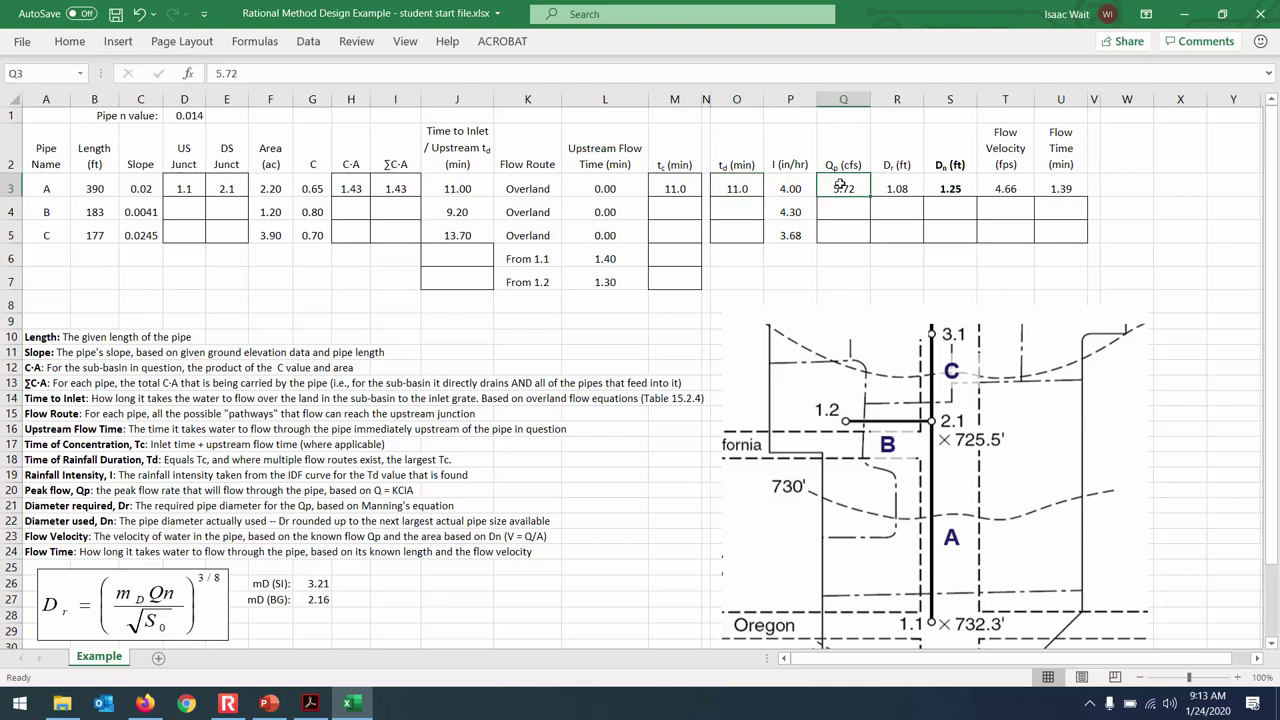
pyautogui.write('=')
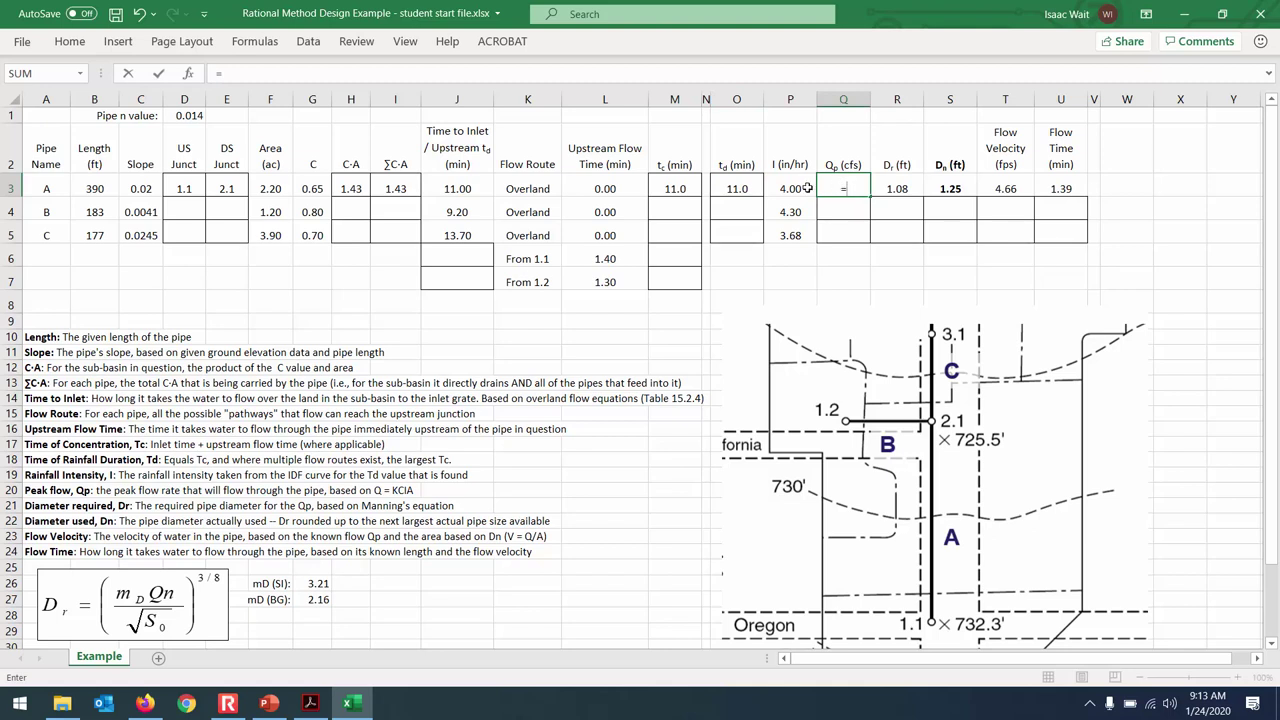
pyautogui.click(390, 187)
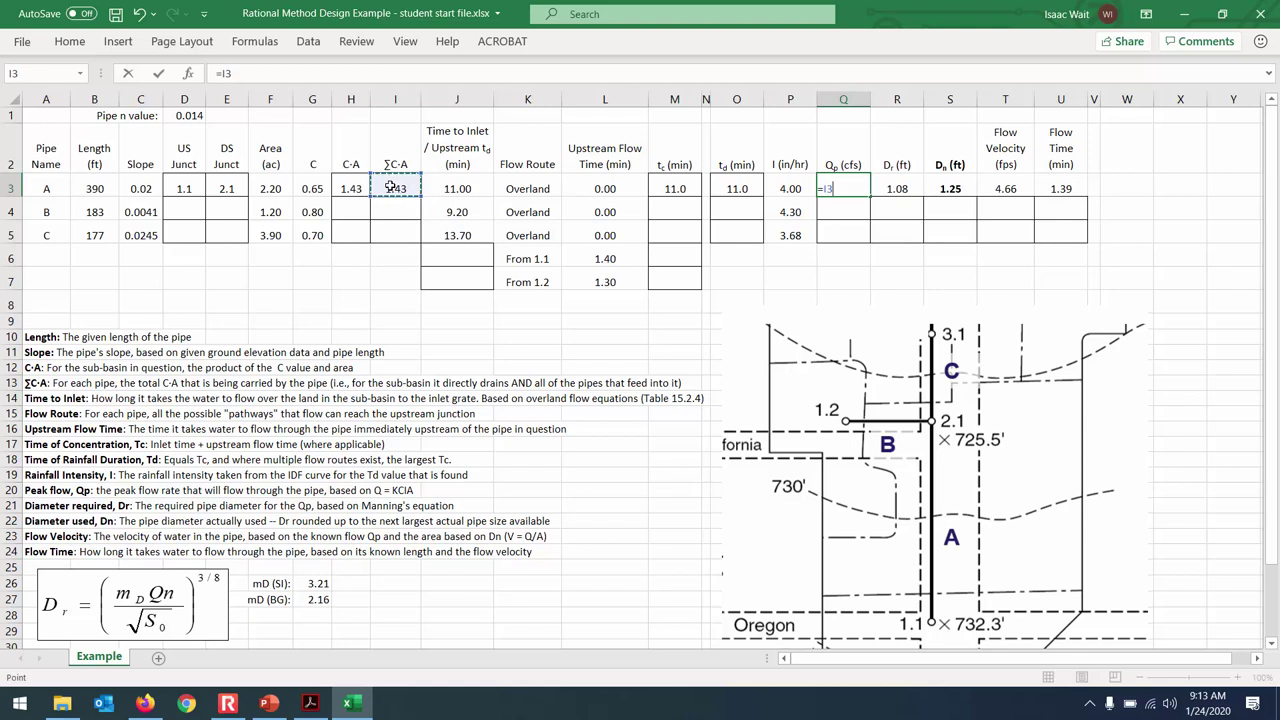
pyautogui.write('*')
pyautogui.click(791, 194)
pyautogui.press('Return')
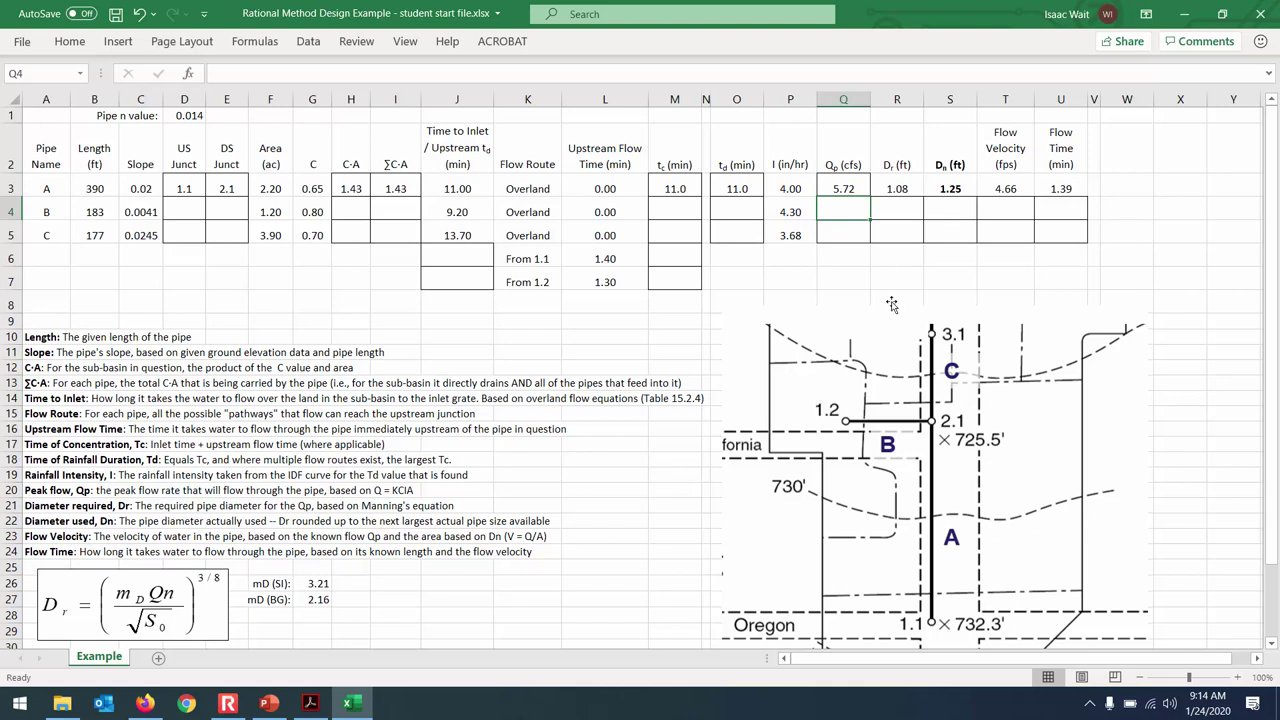
pyautogui.click(843, 181)
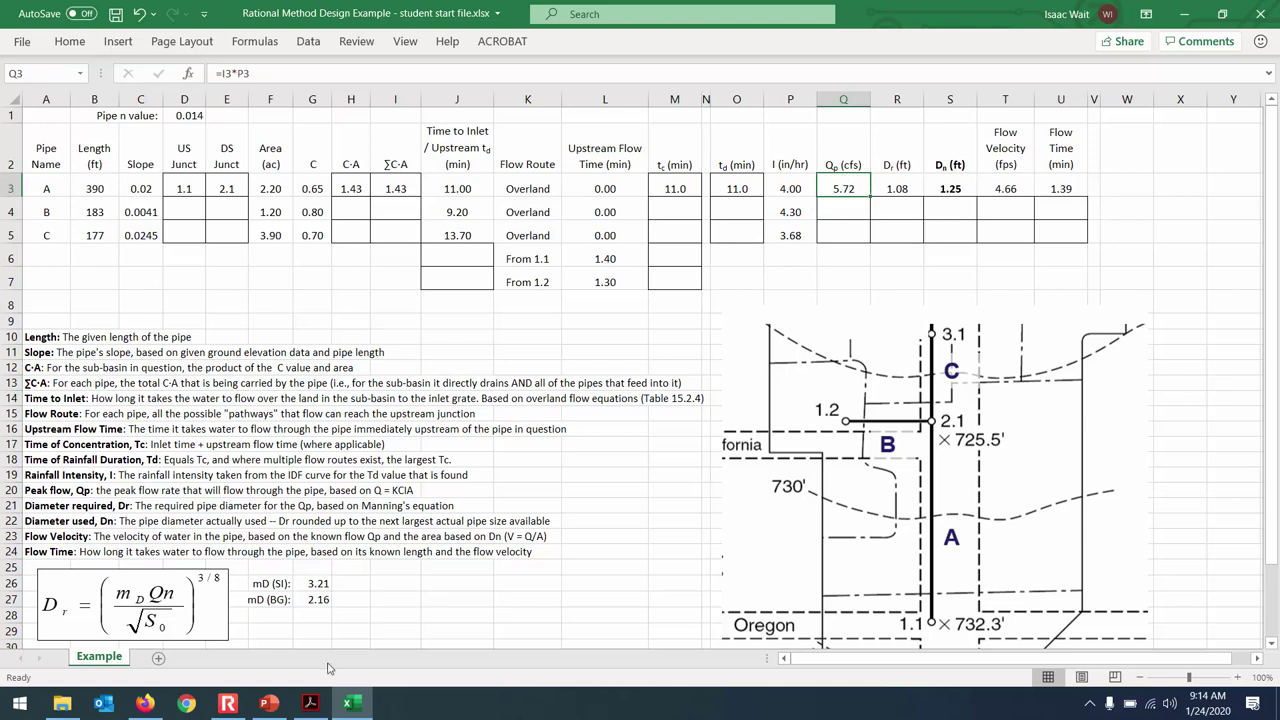
# Step: Move the Dr equation beside the table and calculate pipe A's required diameter in R3 with =(2.16*Q3*$D$1/SQRT(C3))^(3/8)
pyautogui.click(186, 597)
pyautogui.moveTo(186, 597); pyautogui.dragTo(1218, 180)
pyautogui.click(897, 188)
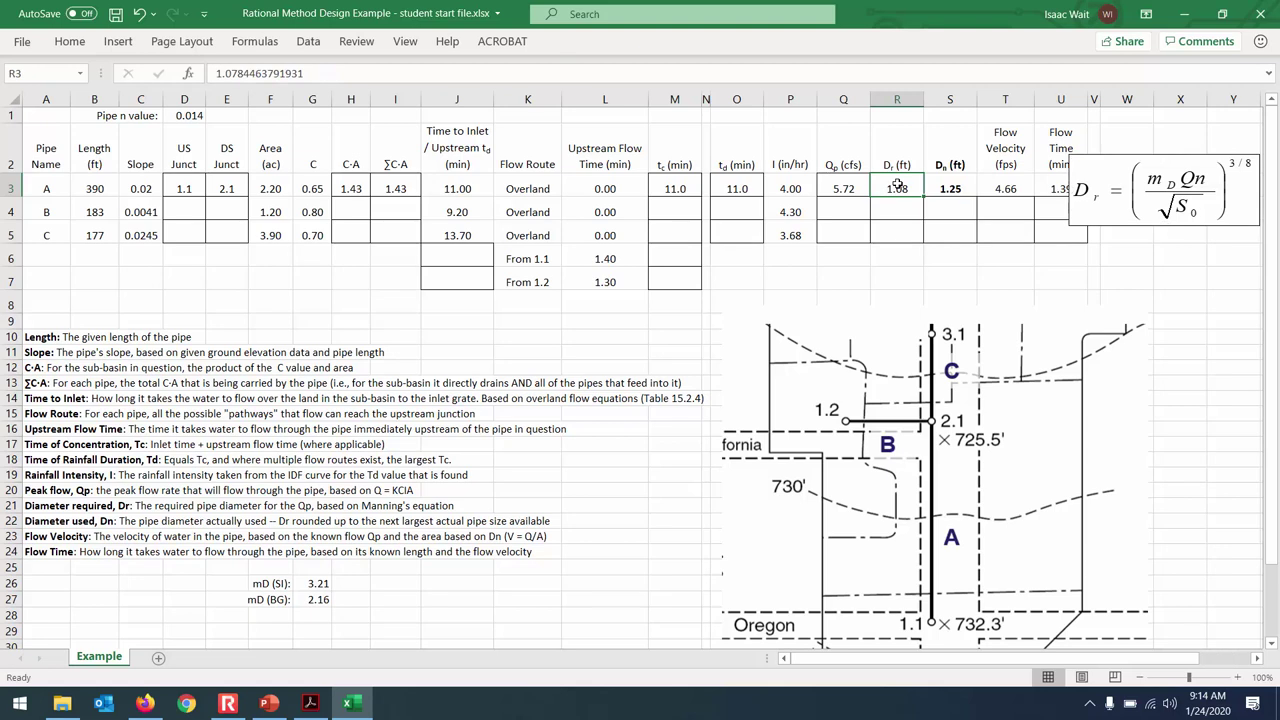
pyautogui.write('=(')
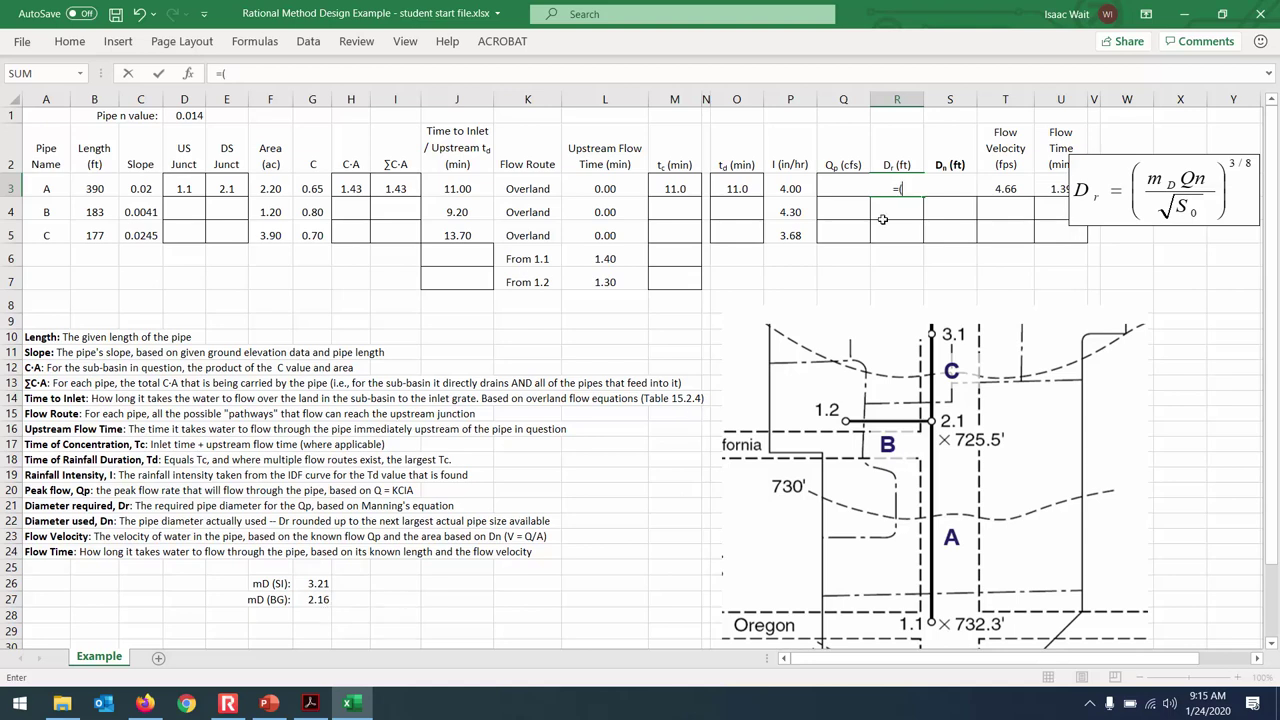
pyautogui.write('2.16*')
pyautogui.write('q3*')
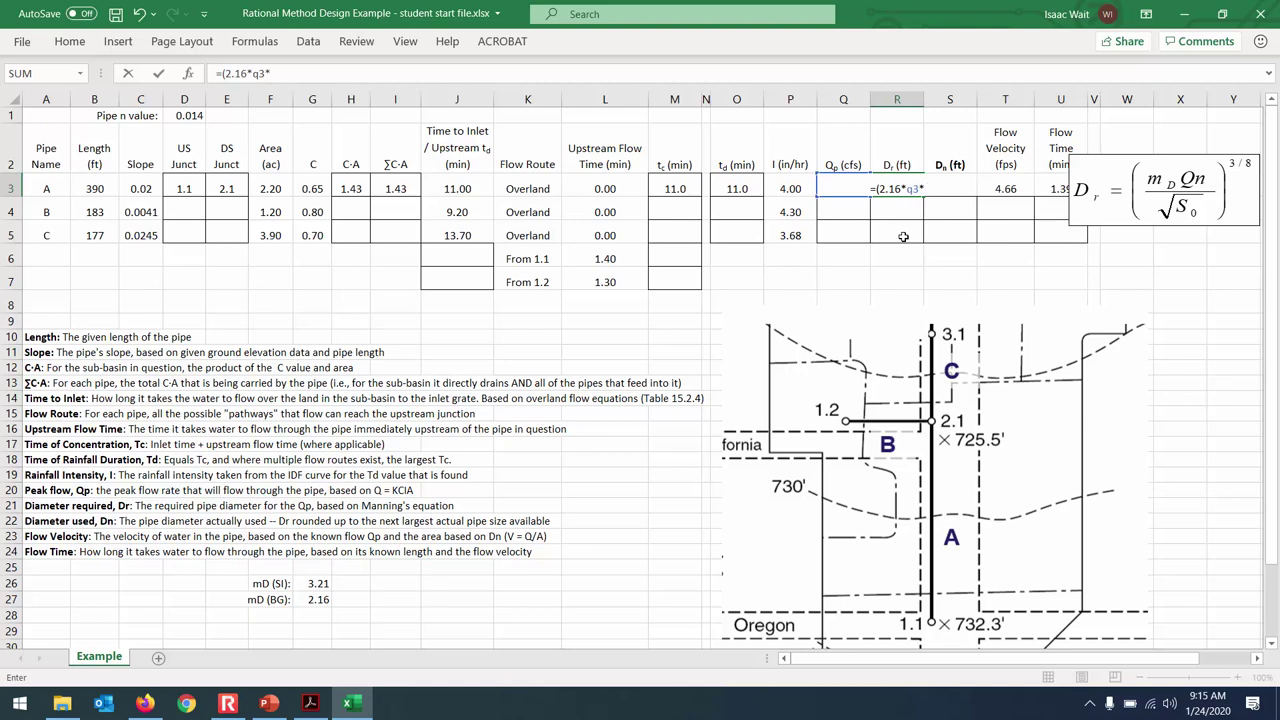
pyautogui.click(185, 116)
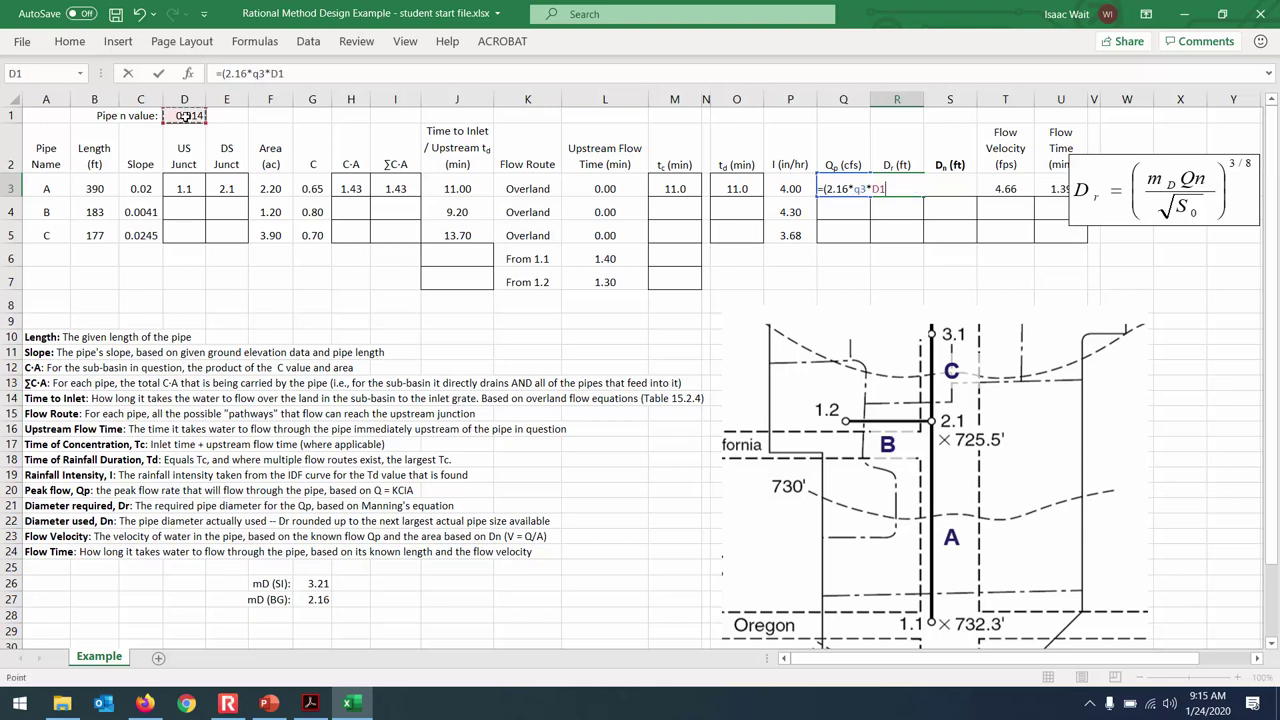
pyautogui.press('F4')
pyautogui.click(306, 73)
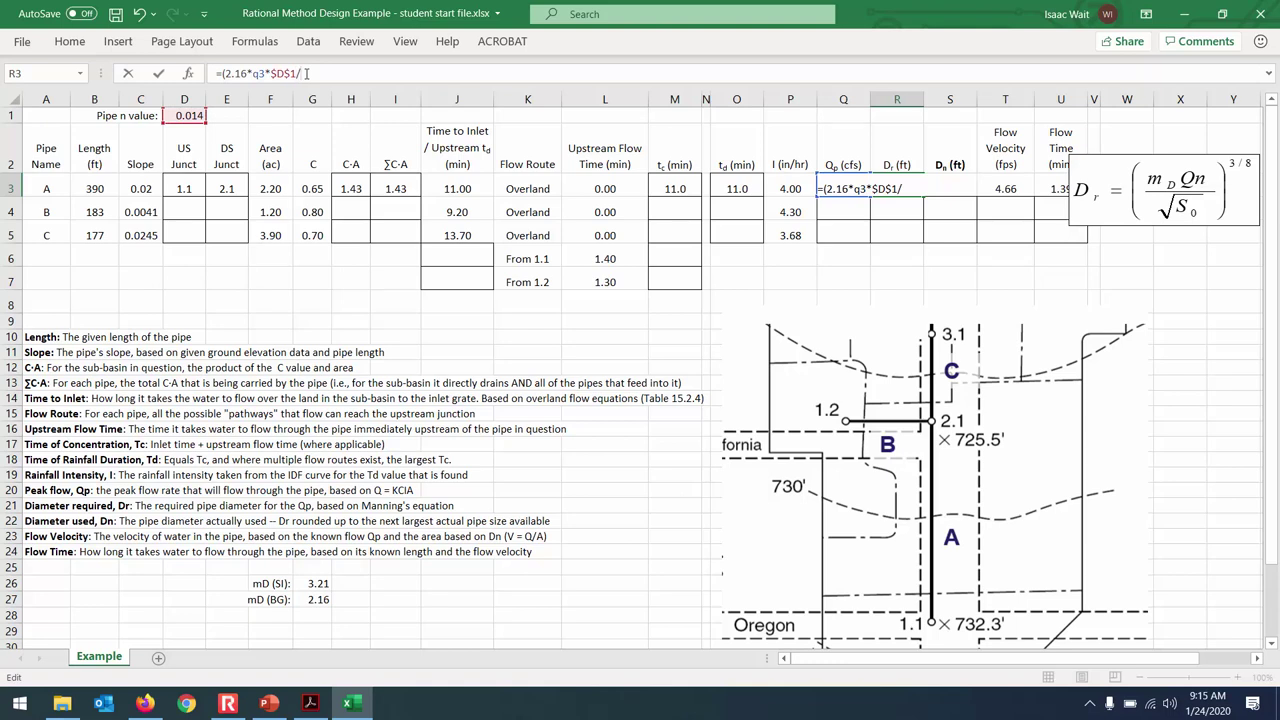
pyautogui.write('sqr')
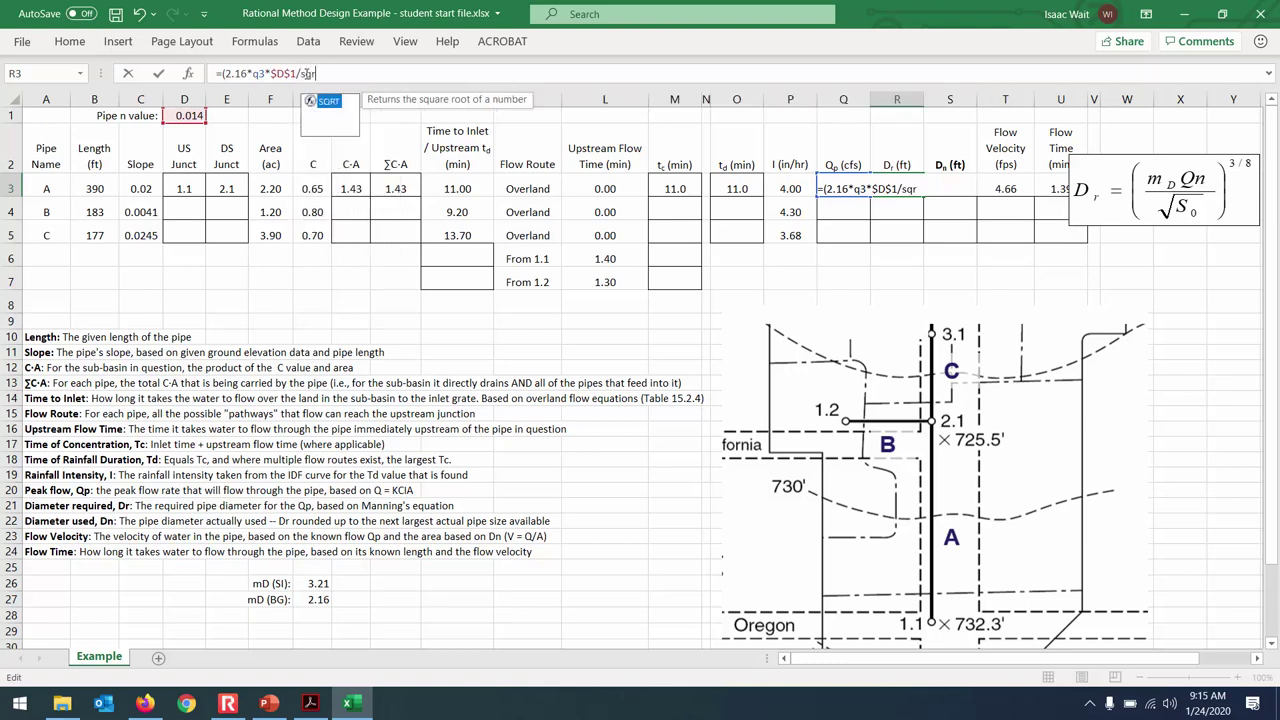
pyautogui.write('t(')
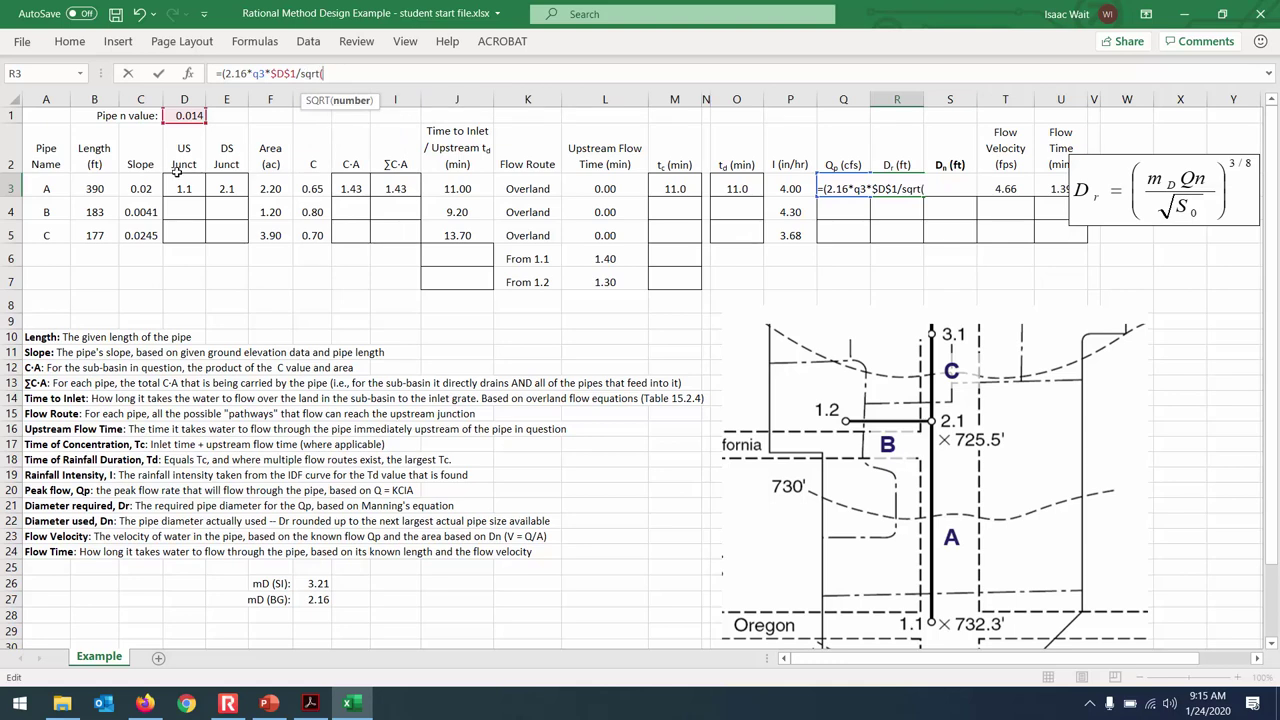
pyautogui.click(140, 188)
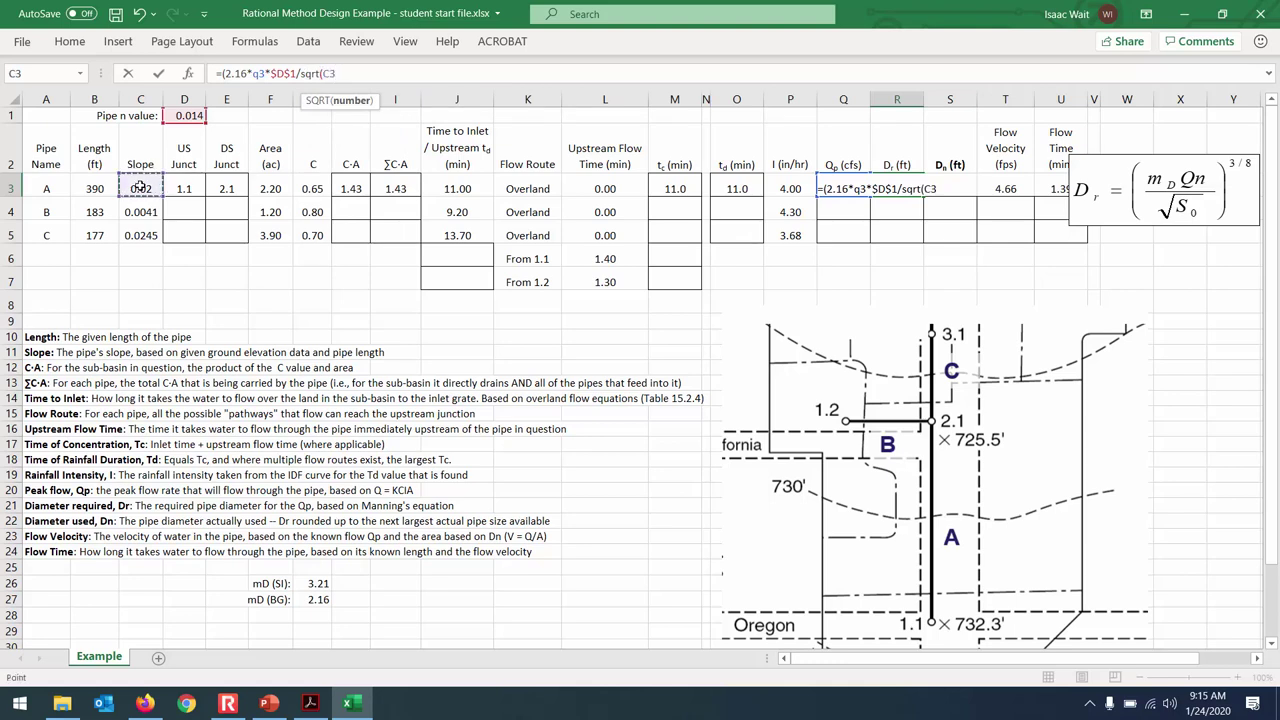
pyautogui.write('))^')
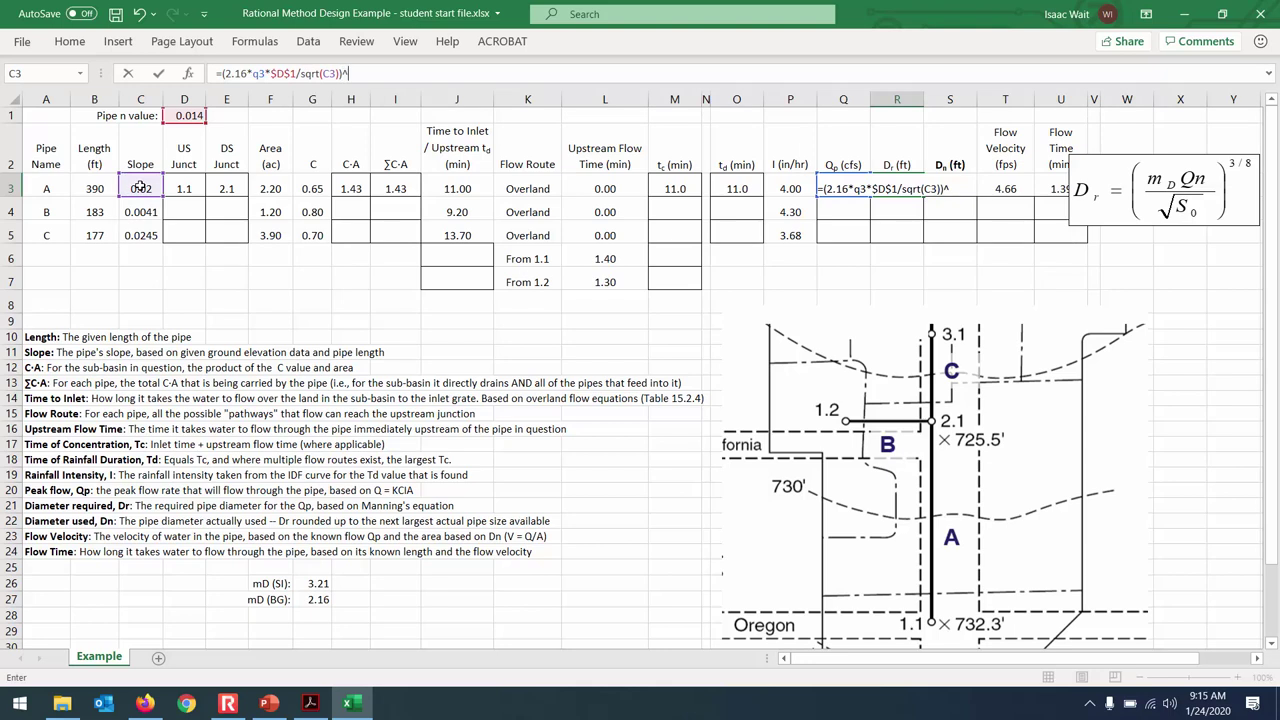
pyautogui.write('(3/8')
pyautogui.press('Return')
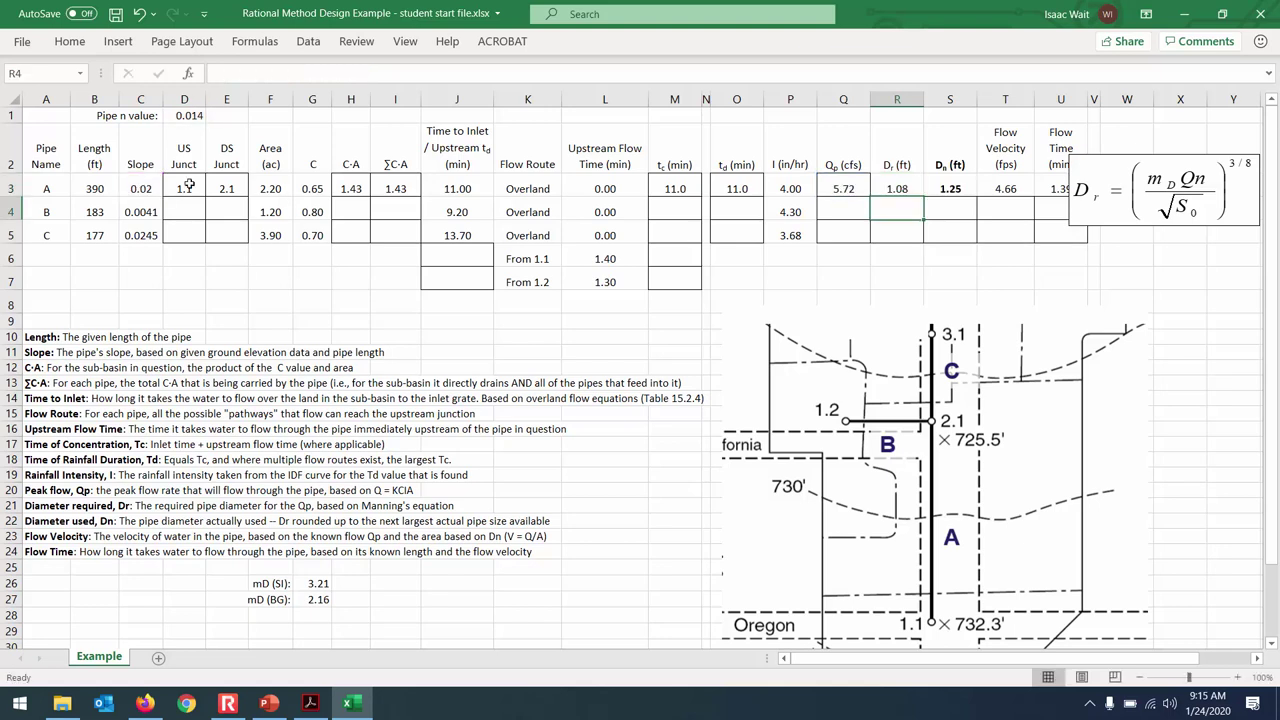
# Step: Move the Dr equation clear of the Flow Time column and compare pipe A's required diameter with its used diameter Dn
pyautogui.click(1155, 185)
pyautogui.moveTo(1155, 185); pyautogui.dragTo(1199, 207)
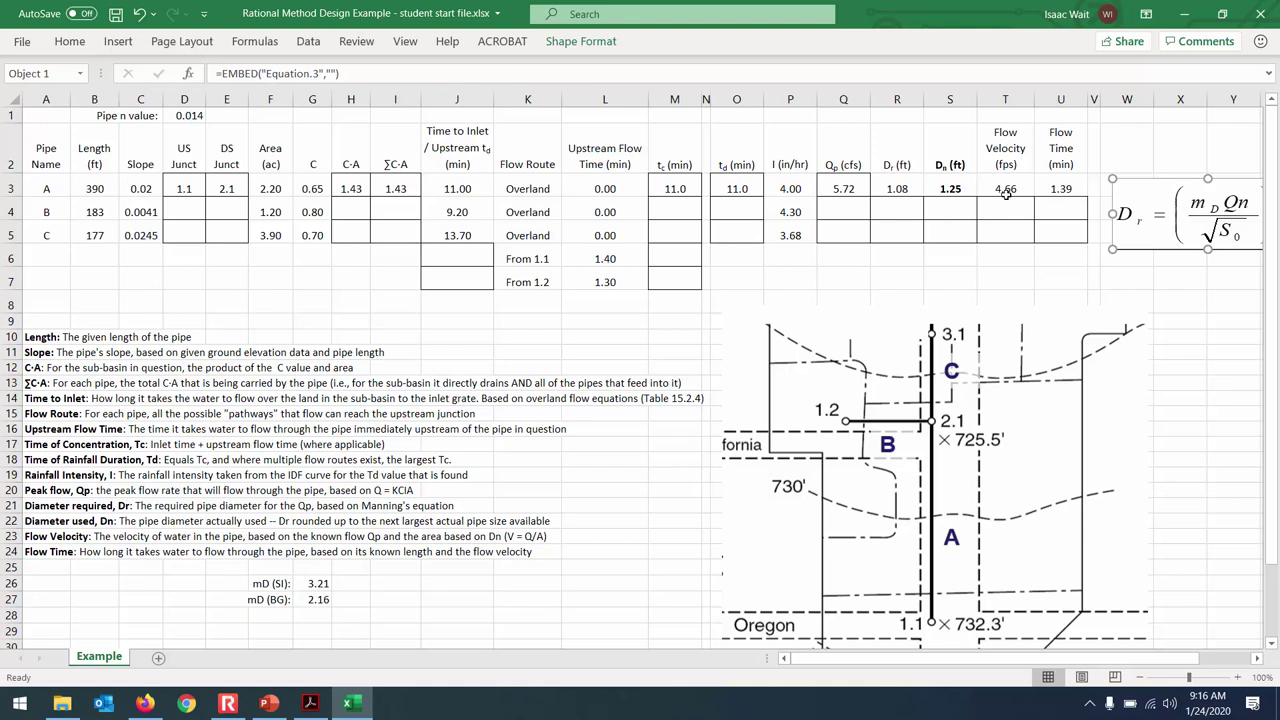
pyautogui.click(964, 189)
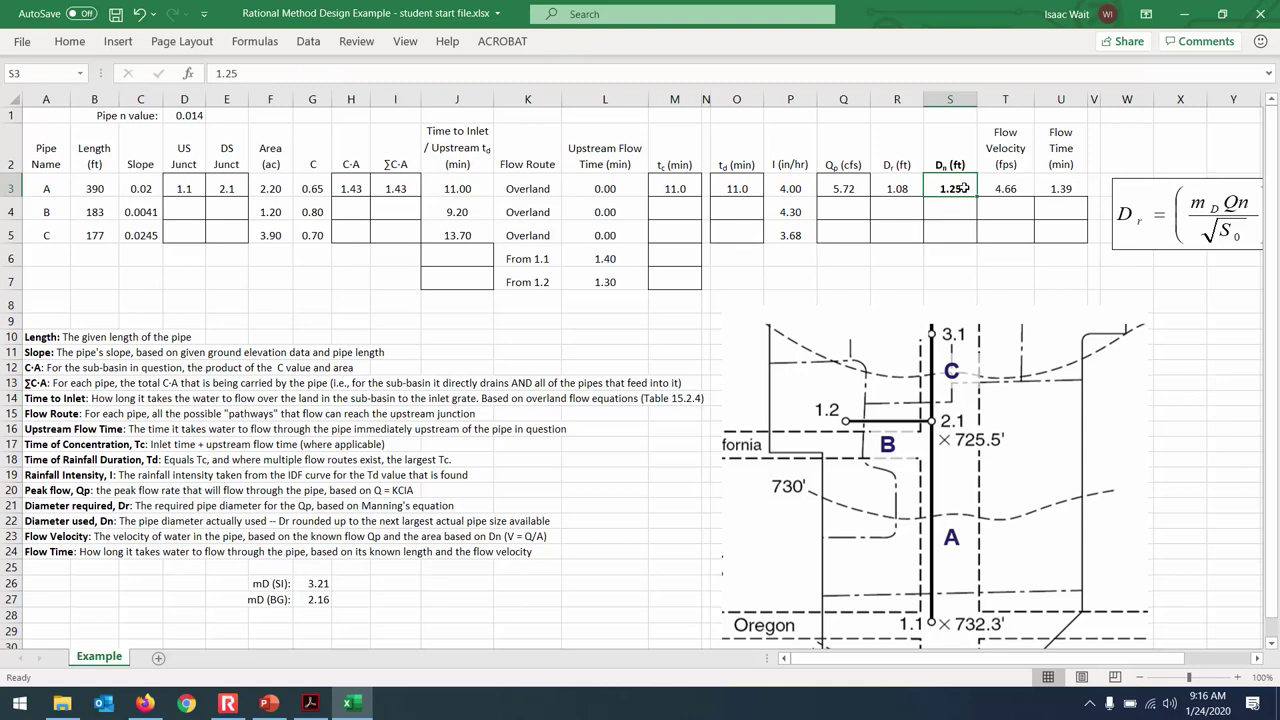
pyautogui.click(896, 193)
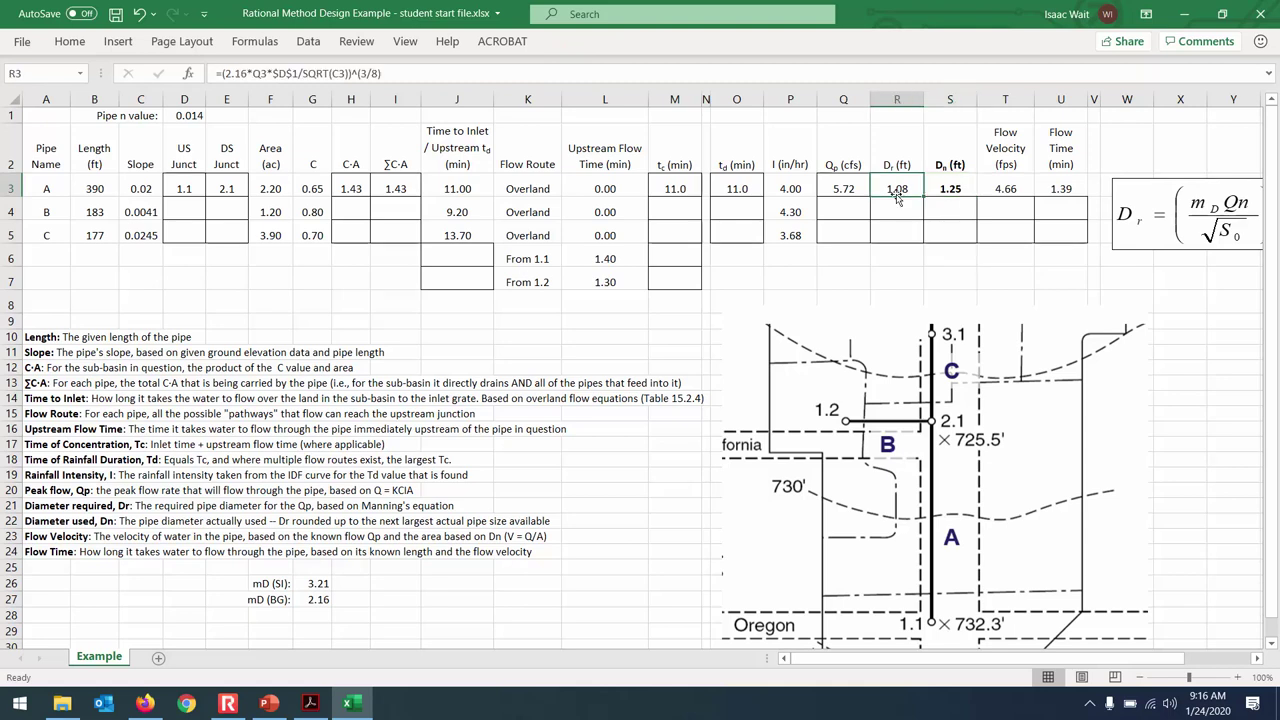
pyautogui.click(955, 197)
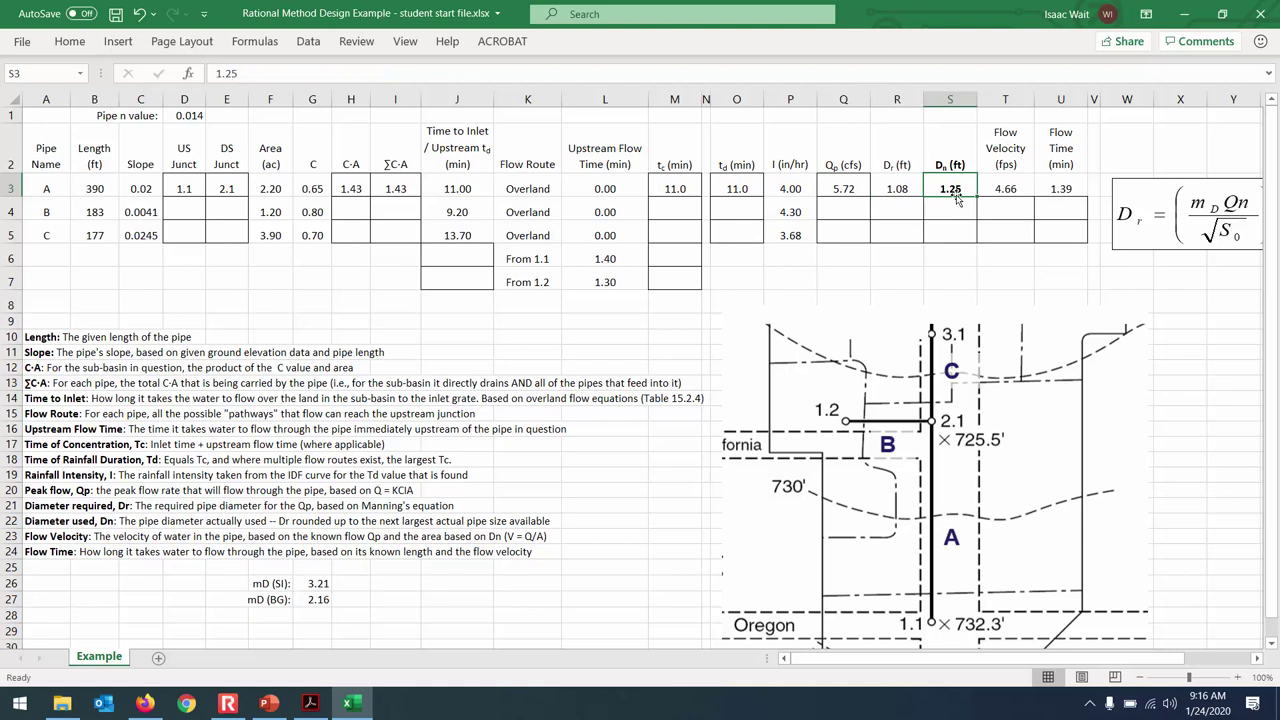
# Step: Clear pipe A's existing flow velocity in T3 and flow time in U3
pyautogui.click(1007, 189)
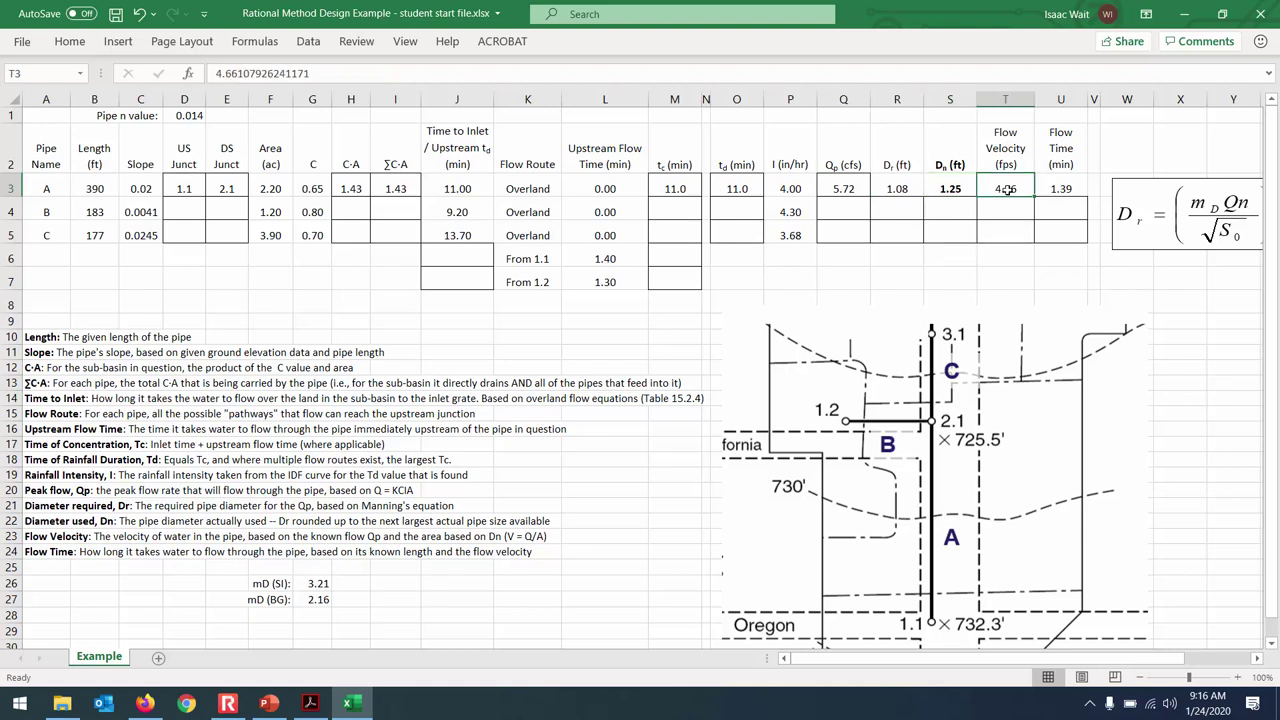
pyautogui.press('Delete')
pyautogui.press('Right')
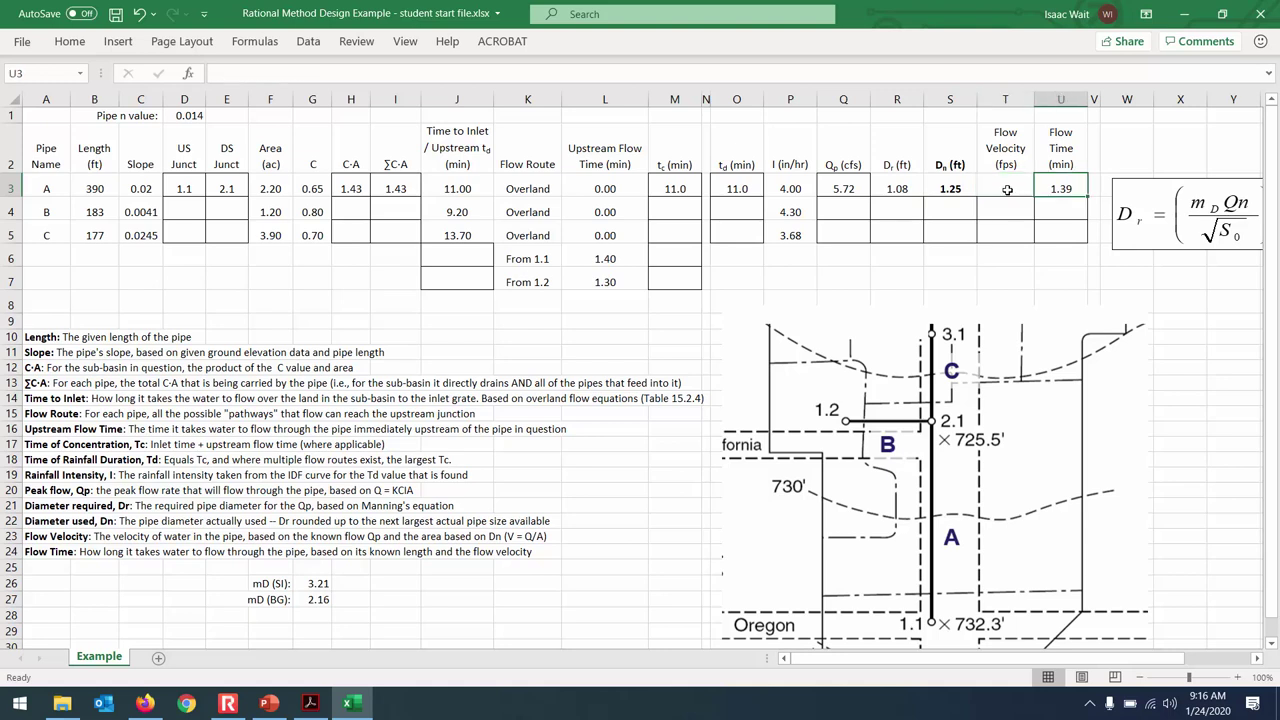
pyautogui.press('Delete')
# Step: Calculate pipe A's flow velocity in T3 as peak flow over the pipe's circular area with =Q3/(PI()*S3^2/4)
pyautogui.click(1007, 189)
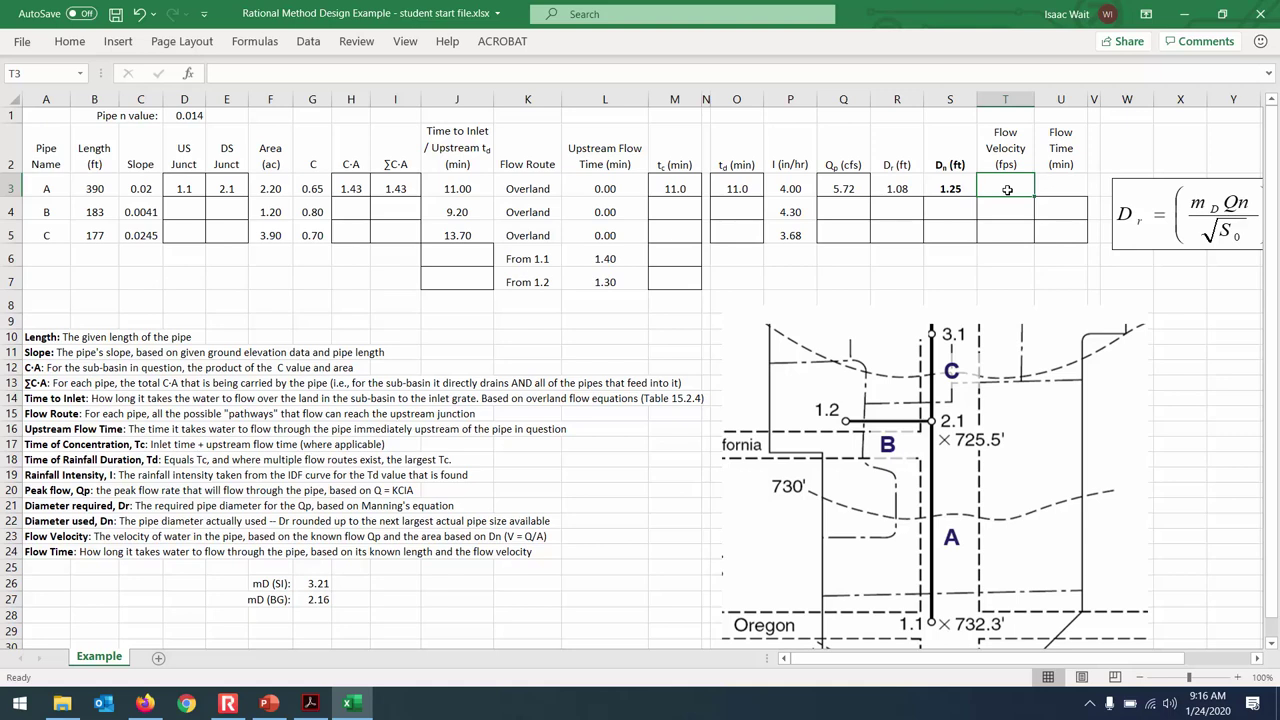
pyautogui.write('=')
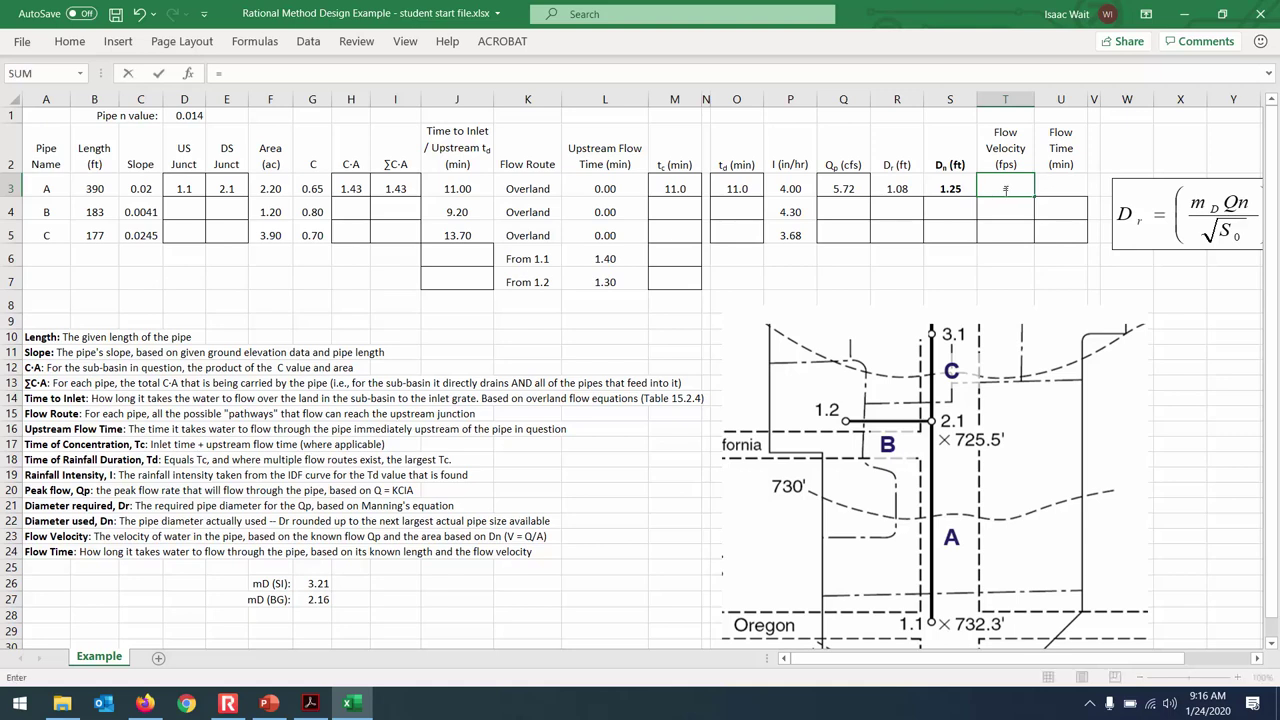
pyautogui.click(840, 189)
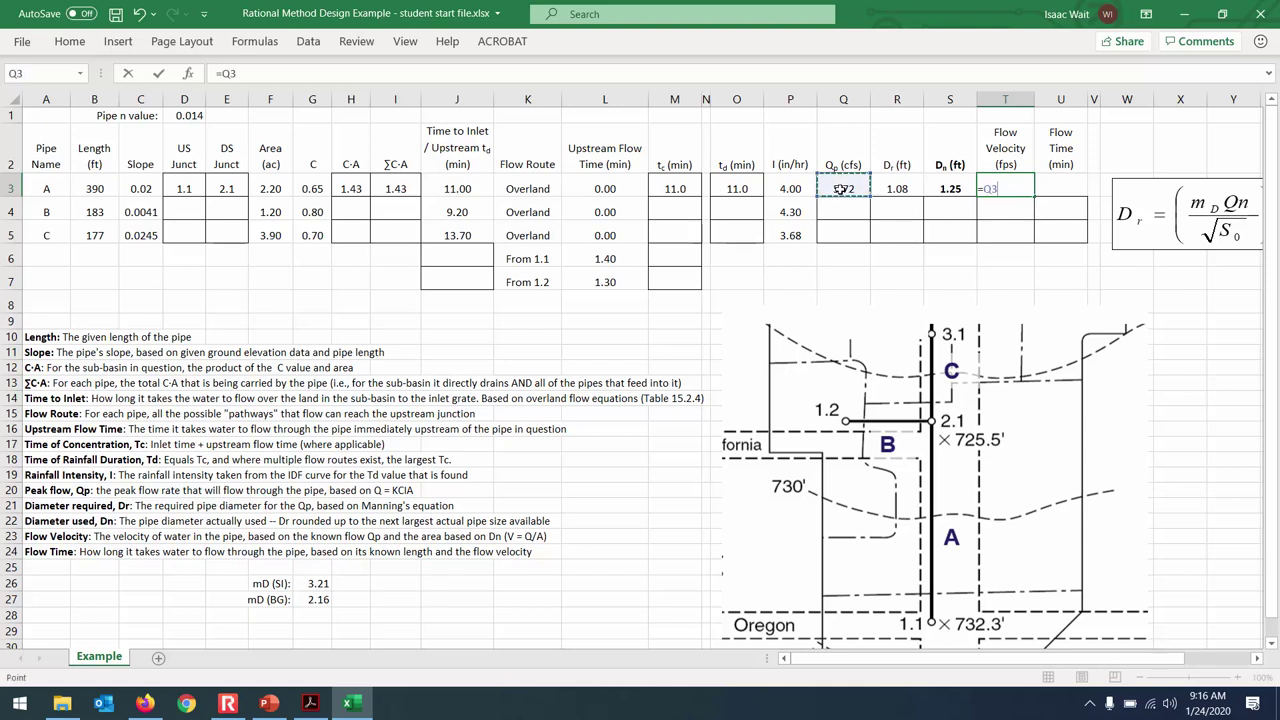
pyautogui.write('/')
pyautogui.write('(')
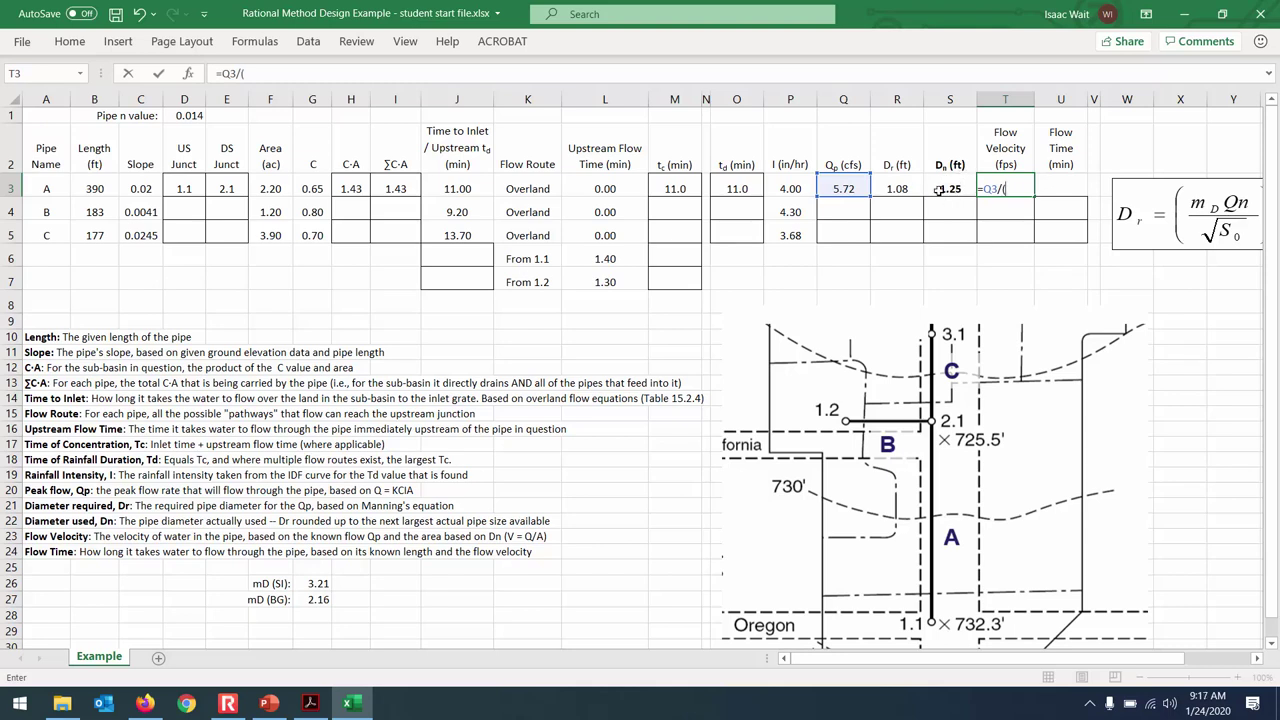
pyautogui.write('pi()*')
pyautogui.click(938, 190)
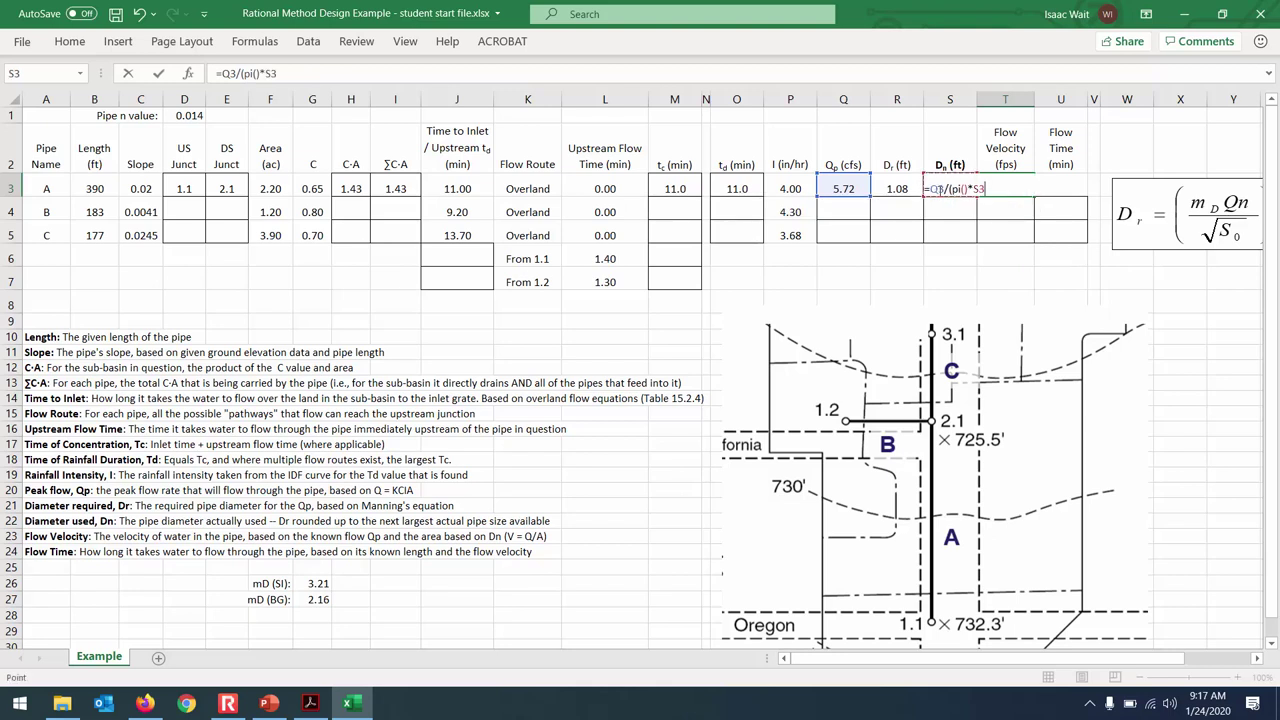
pyautogui.write('^2/4)')
pyautogui.press('Return')
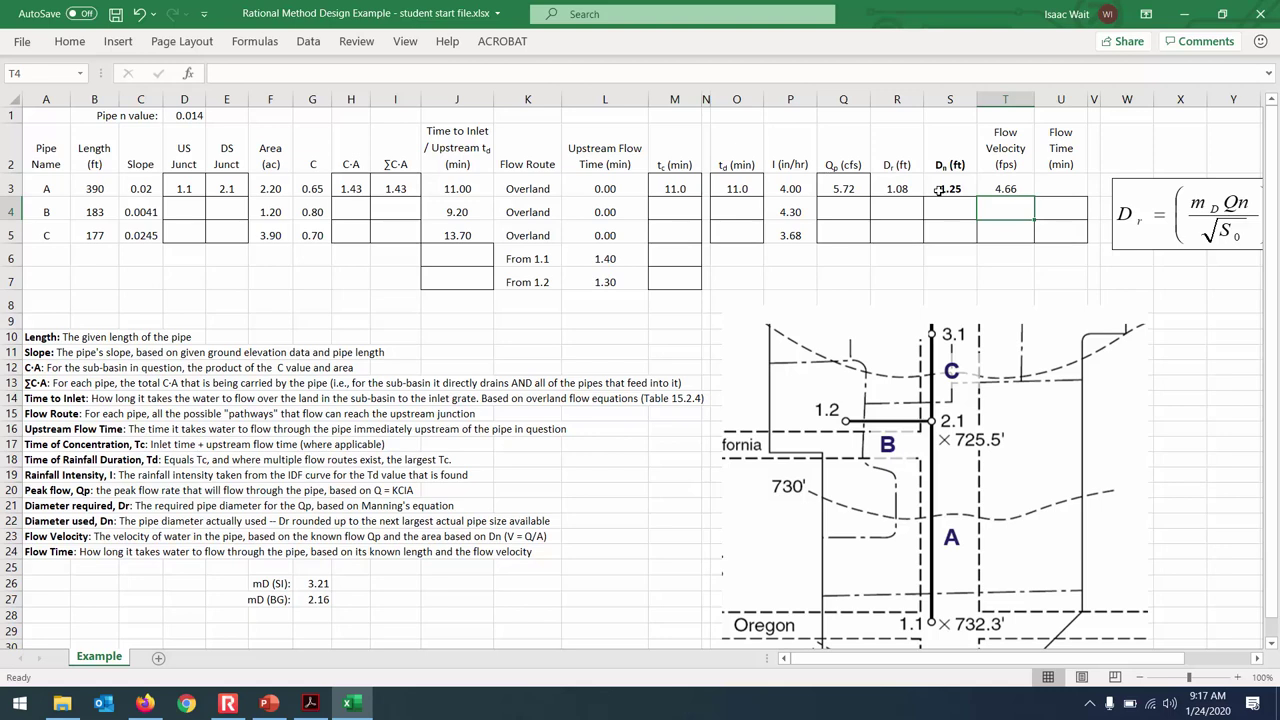
pyautogui.click(1007, 186)
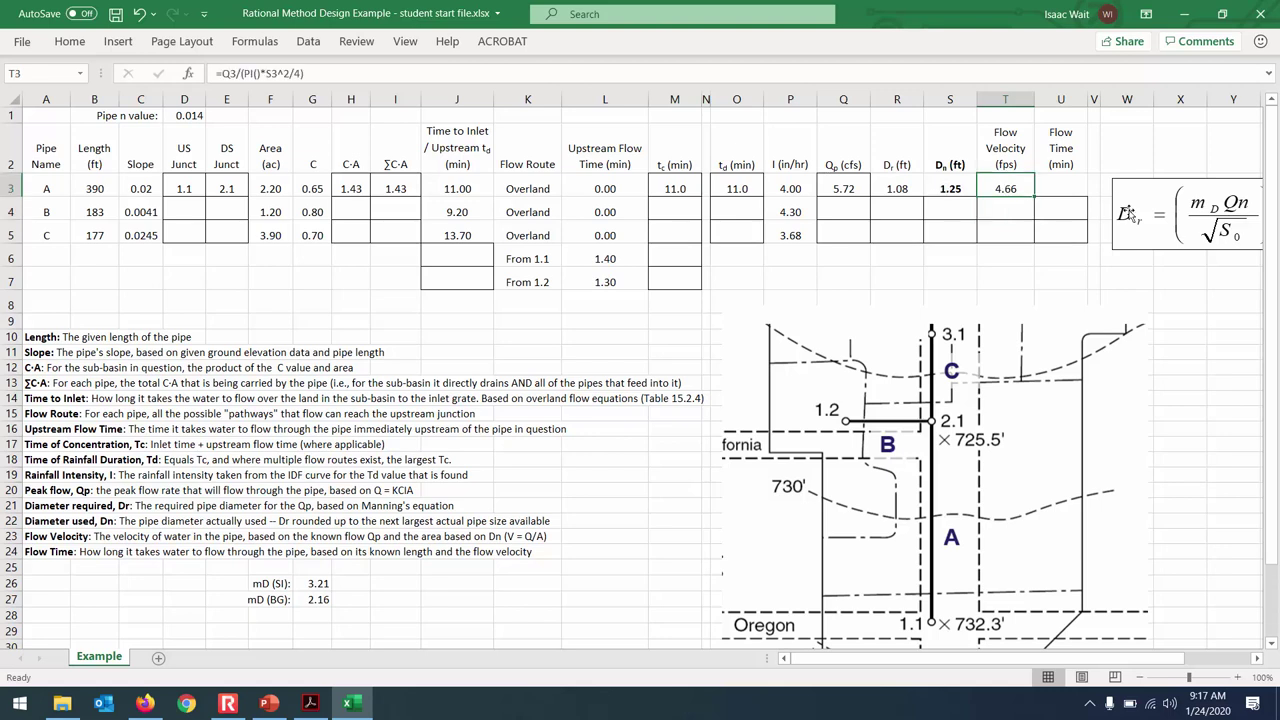
# Step: Calculate pipe A's flow time in minutes in U3 as pipe length over flow velocity with =B3/T3/60
pyautogui.click(1071, 188)
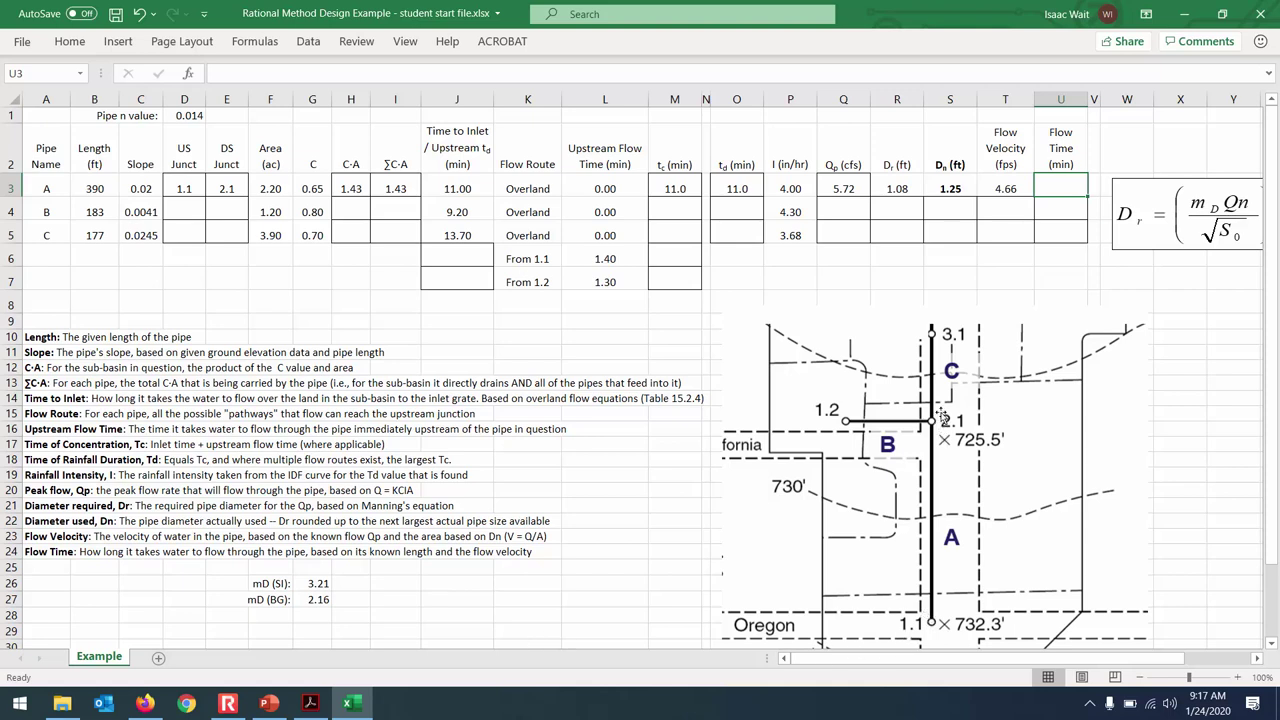
pyautogui.write('=')
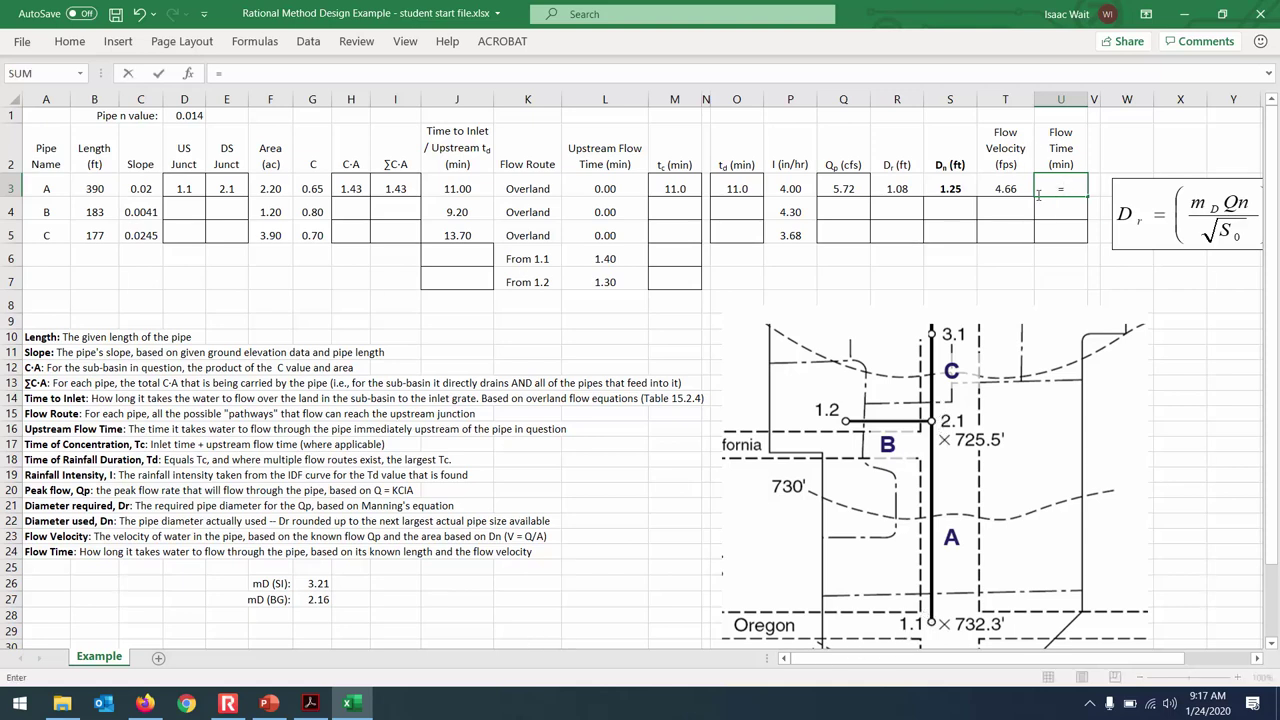
pyautogui.click(98, 186)
pyautogui.write('/')
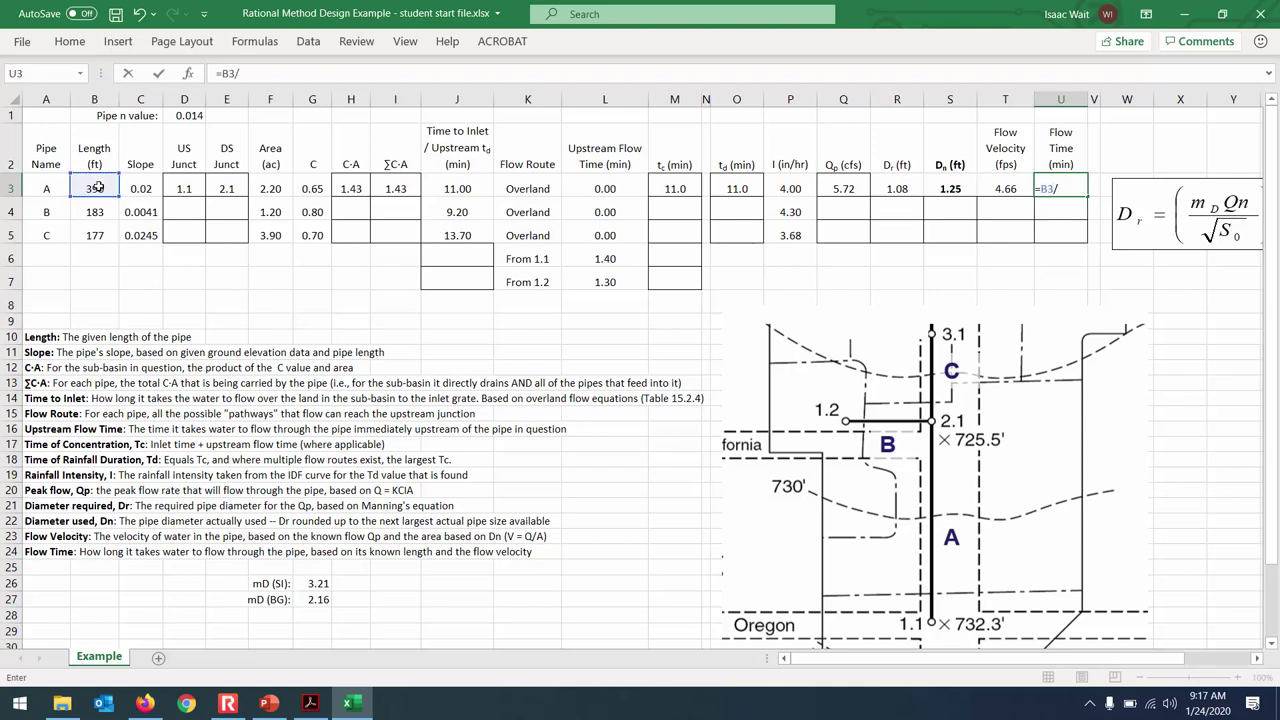
pyautogui.click(998, 182)
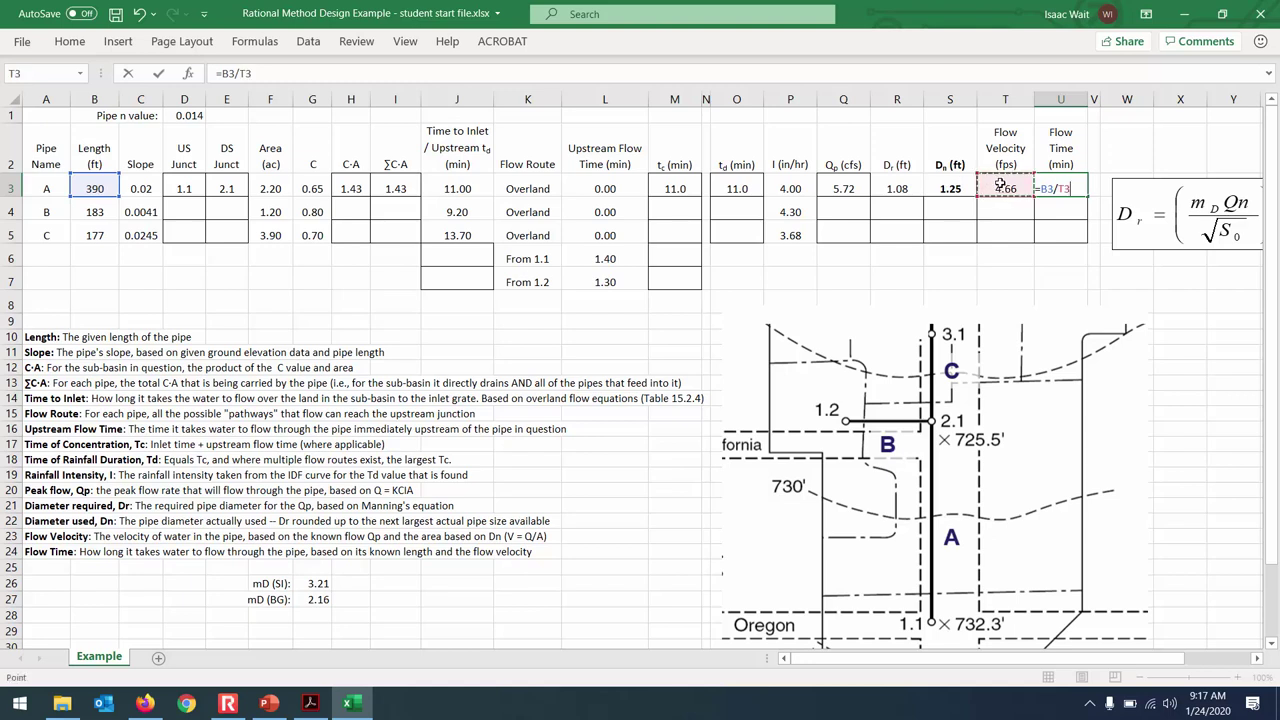
pyautogui.press('Return')
pyautogui.click(1061, 187)
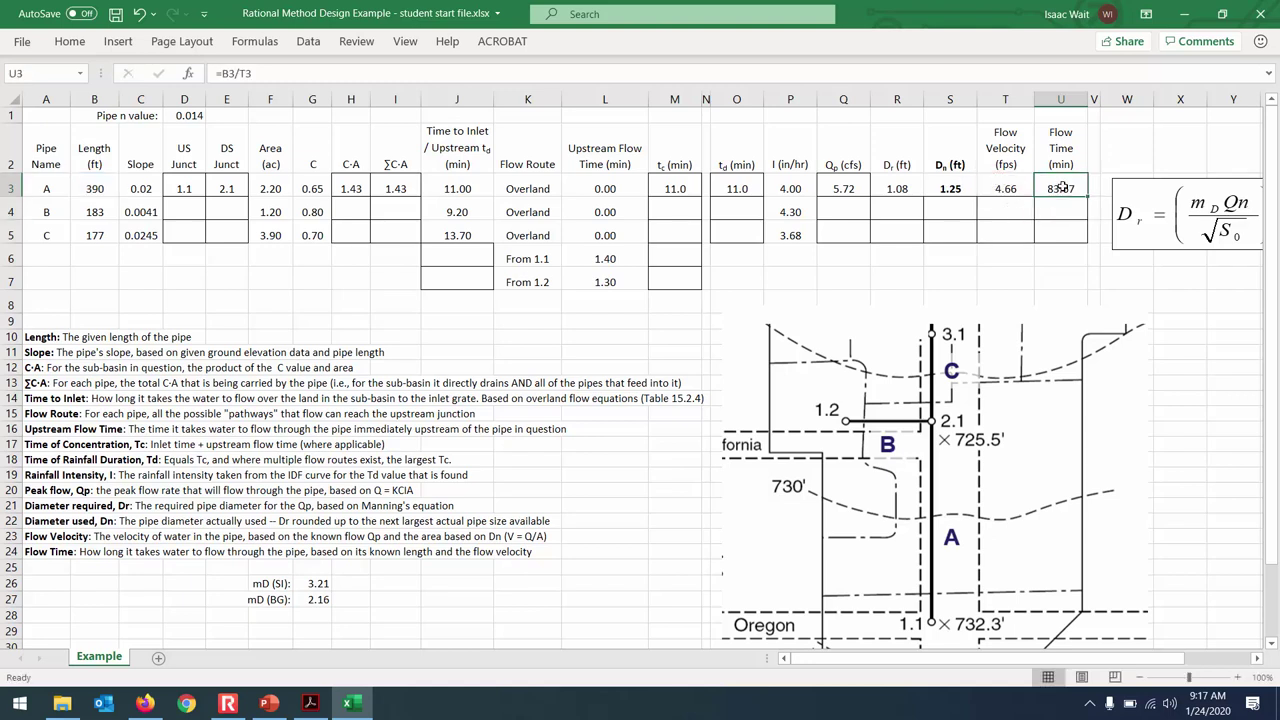
pyautogui.click(1028, 73)
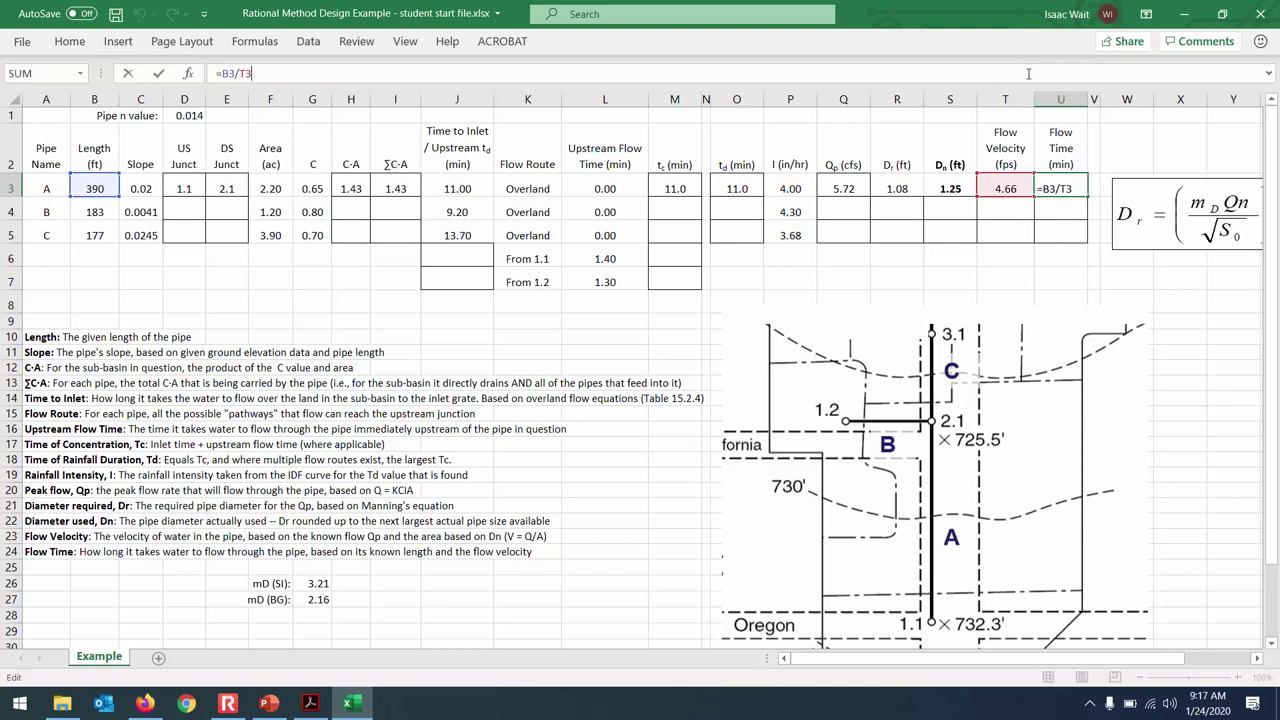
pyautogui.write('/60')
pyautogui.press('Return')
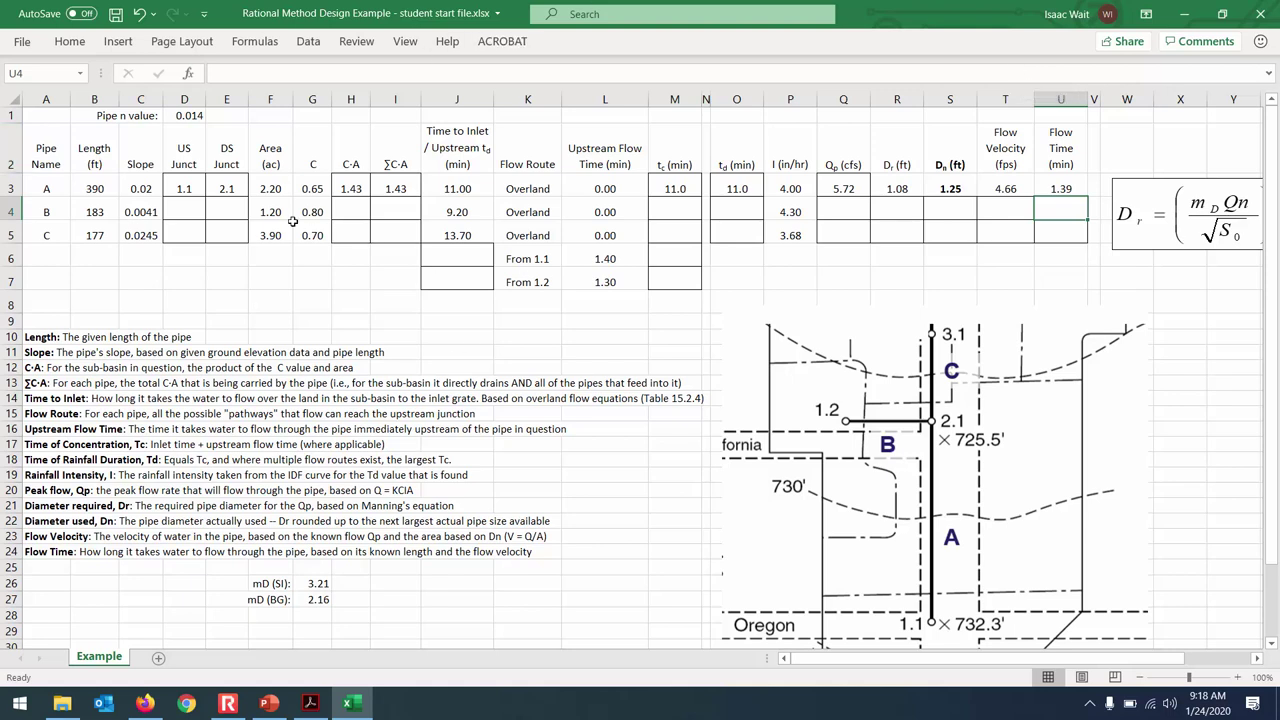
# Step: Enter pipe B's upstream junction 1.2 in D4 and its downstream junction 2.1 in E4
pyautogui.click(181, 205)
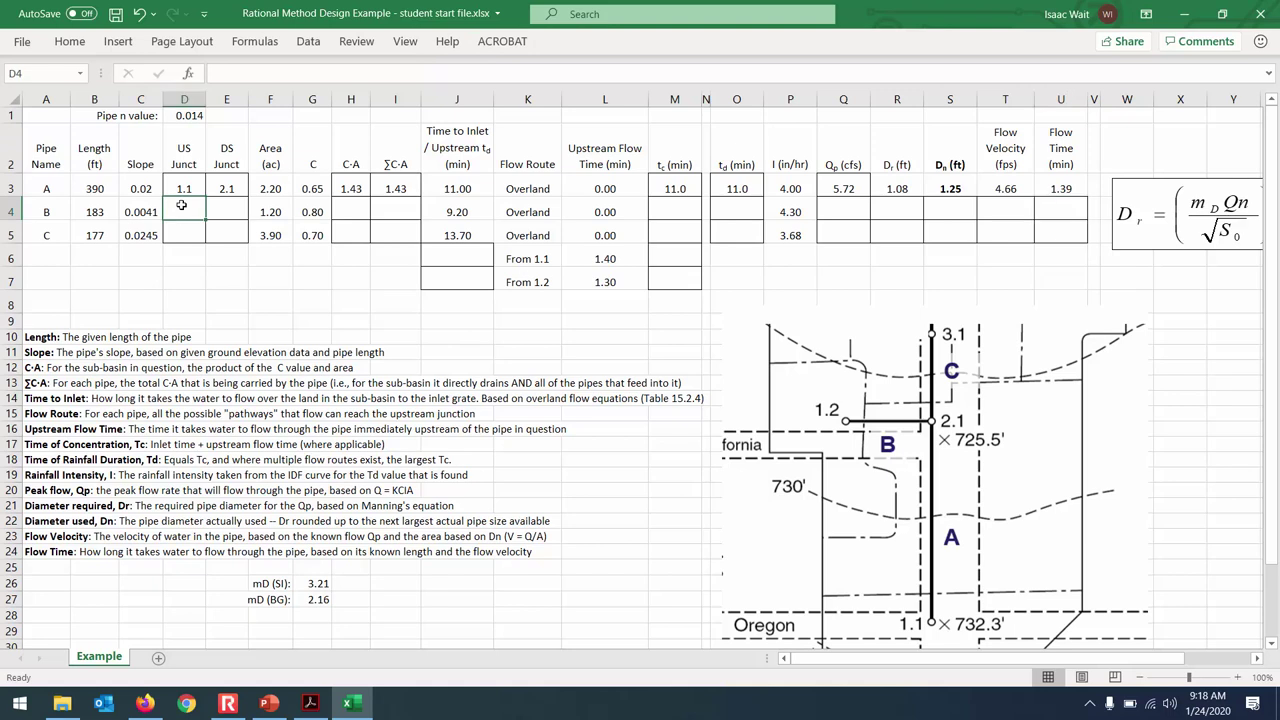
pyautogui.write('1.2')
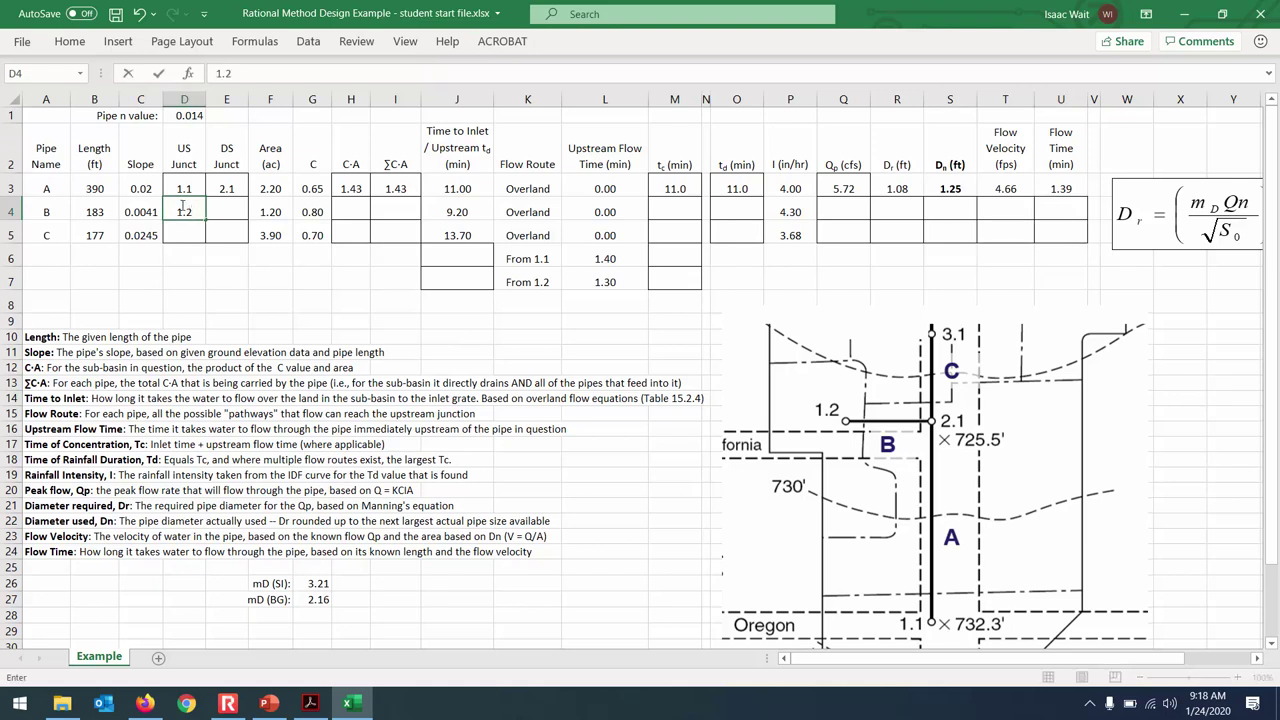
pyautogui.press('Tab')
pyautogui.write('2.1')
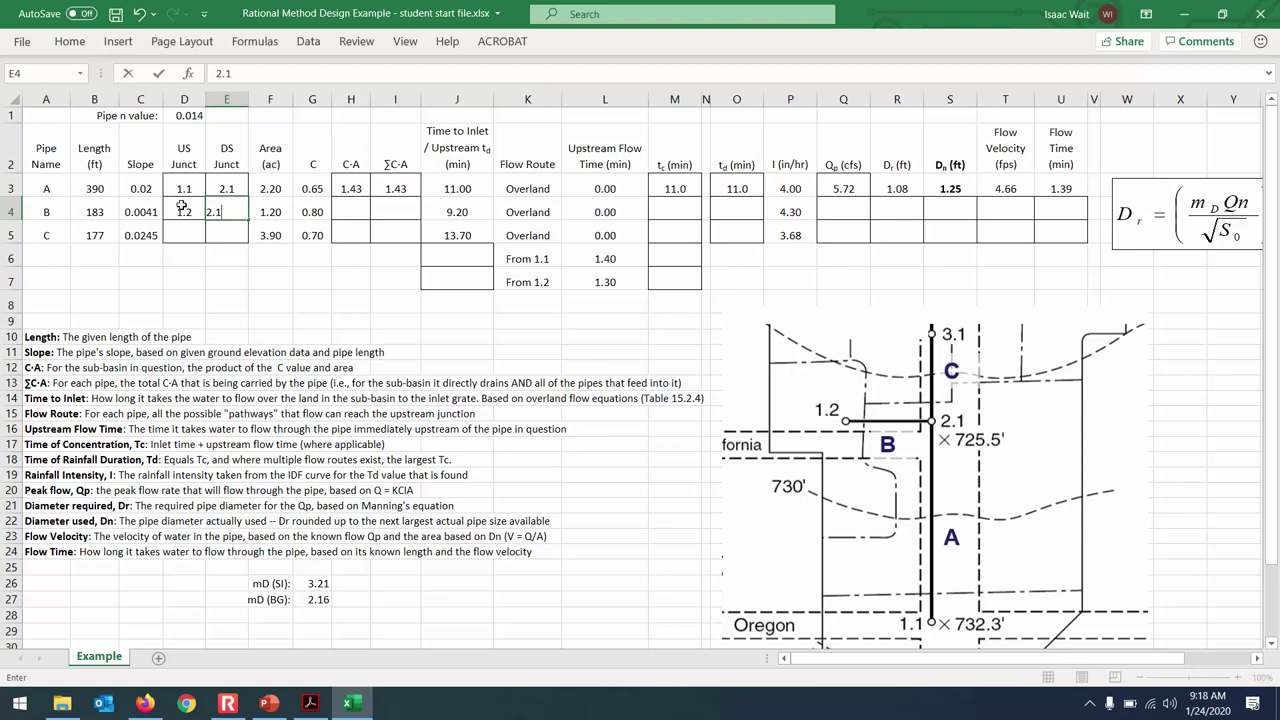
pyautogui.press('Tab')
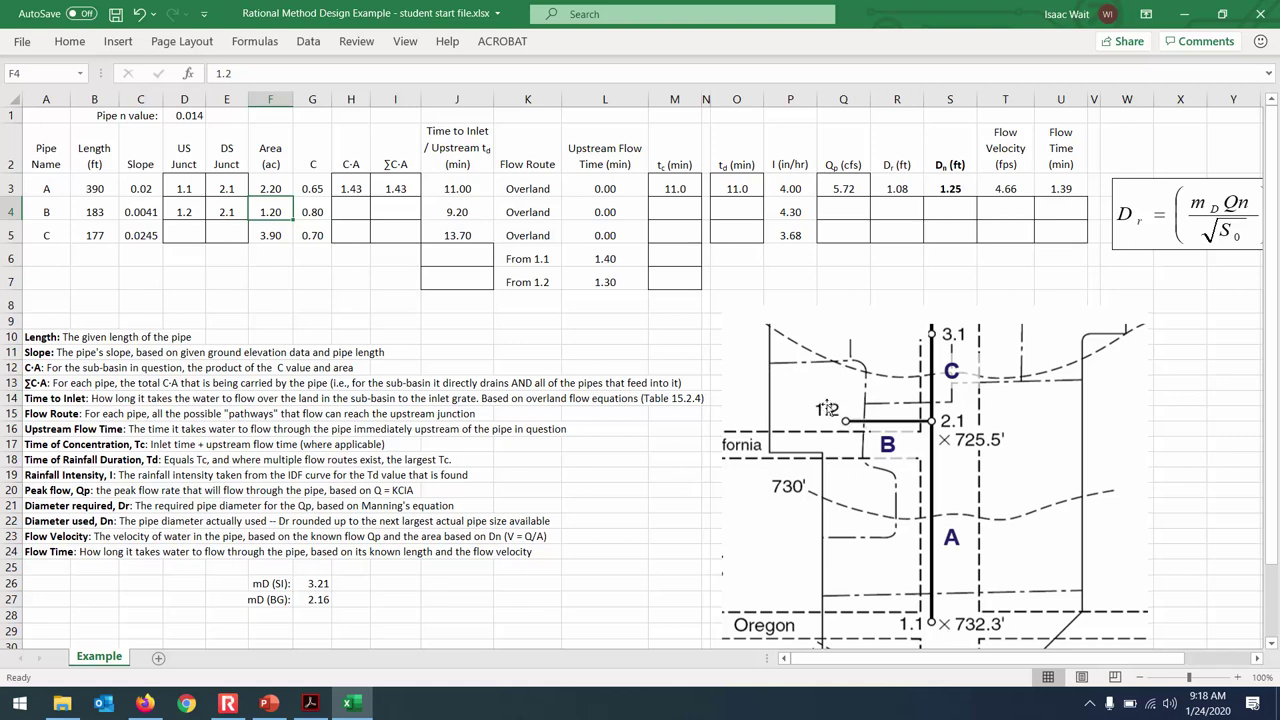
# Step: Calculate pipe B's C·A in H4 as runoff coefficient times area with =G4*F4
pyautogui.click(318, 212)
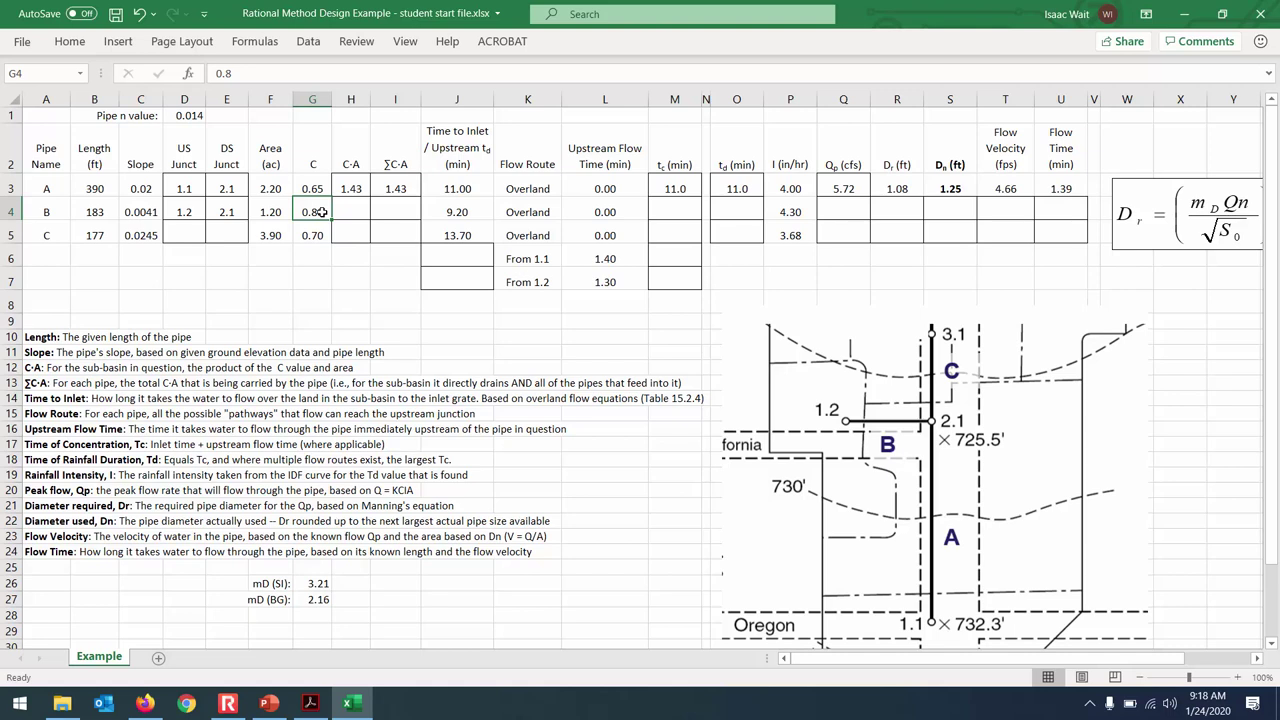
pyautogui.click(362, 210)
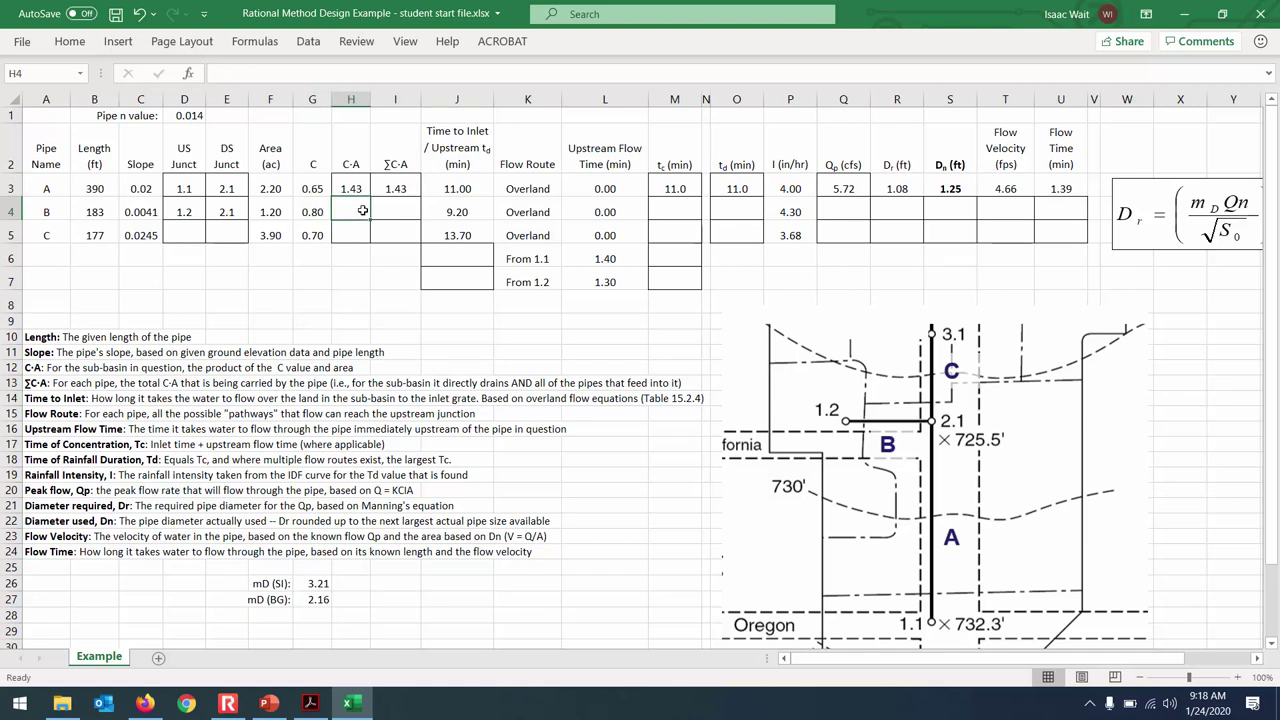
pyautogui.write('=')
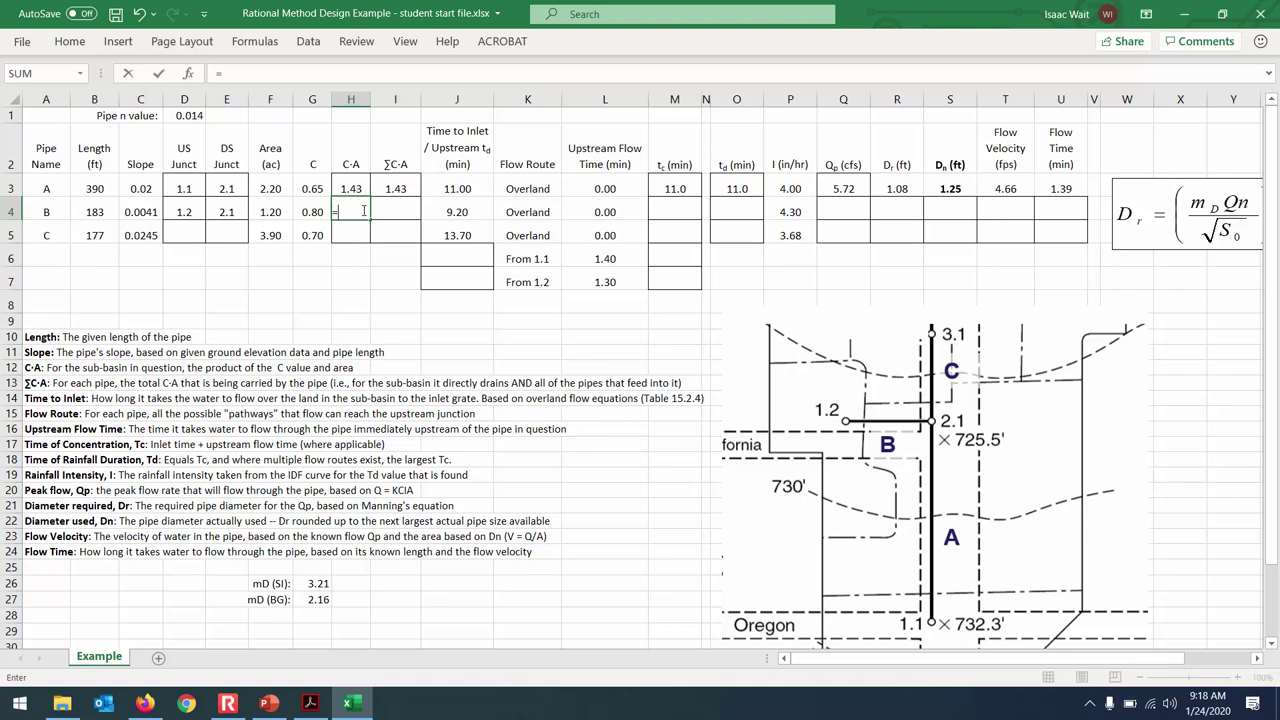
pyautogui.click(311, 213)
pyautogui.write('*')
pyautogui.click(274, 211)
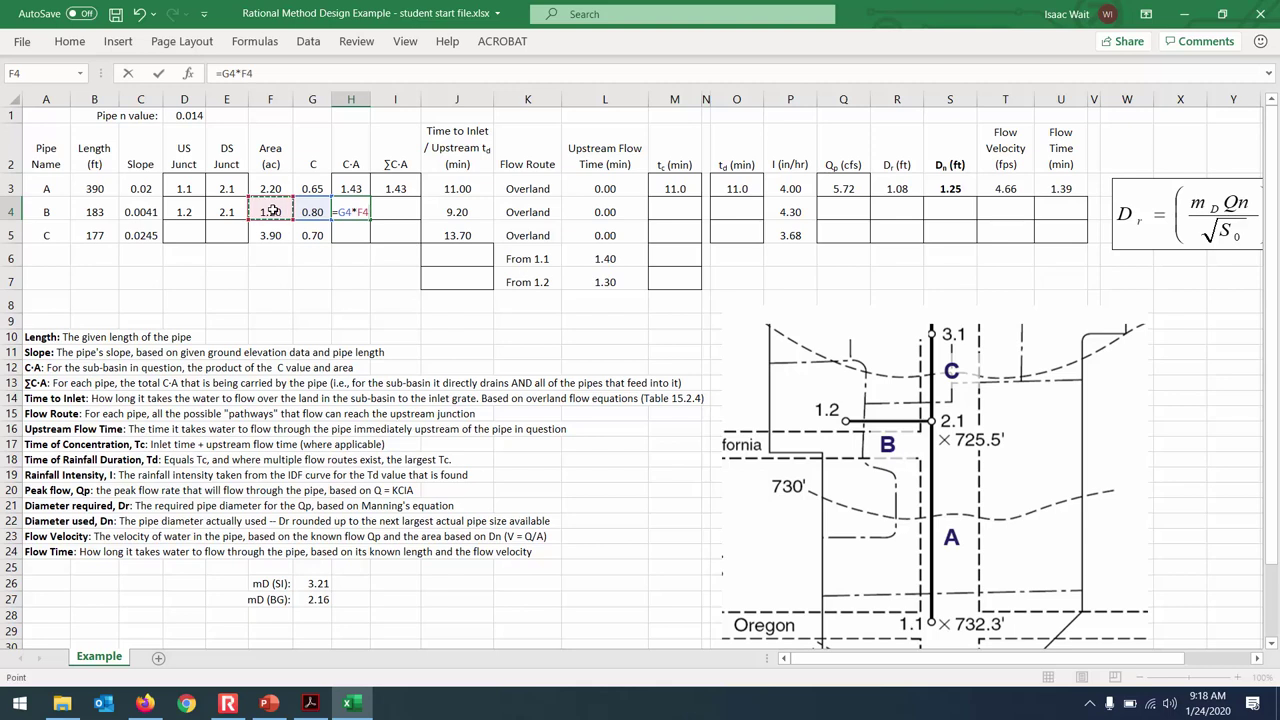
pyautogui.press('Return')
# Step: Set pipe B's total ∑C·A in I4 equal to its own C·A with =H4
pyautogui.press('Right')
pyautogui.press('Up')
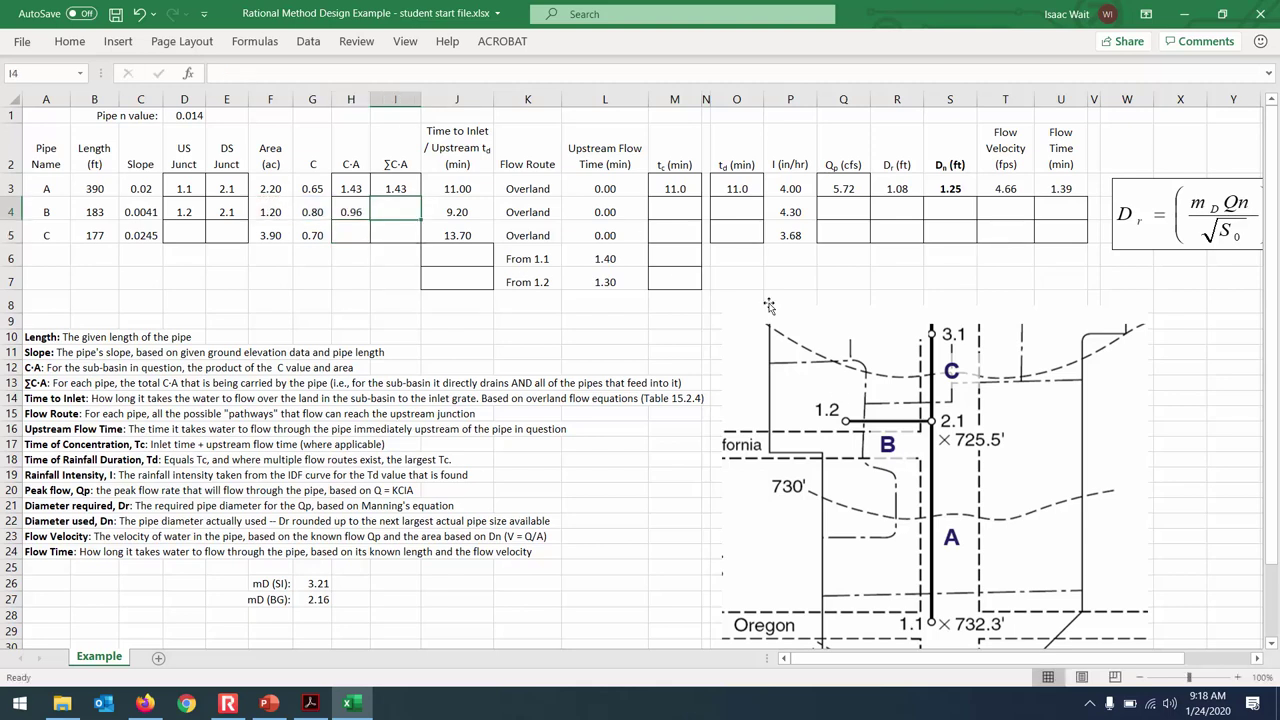
pyautogui.write('=')
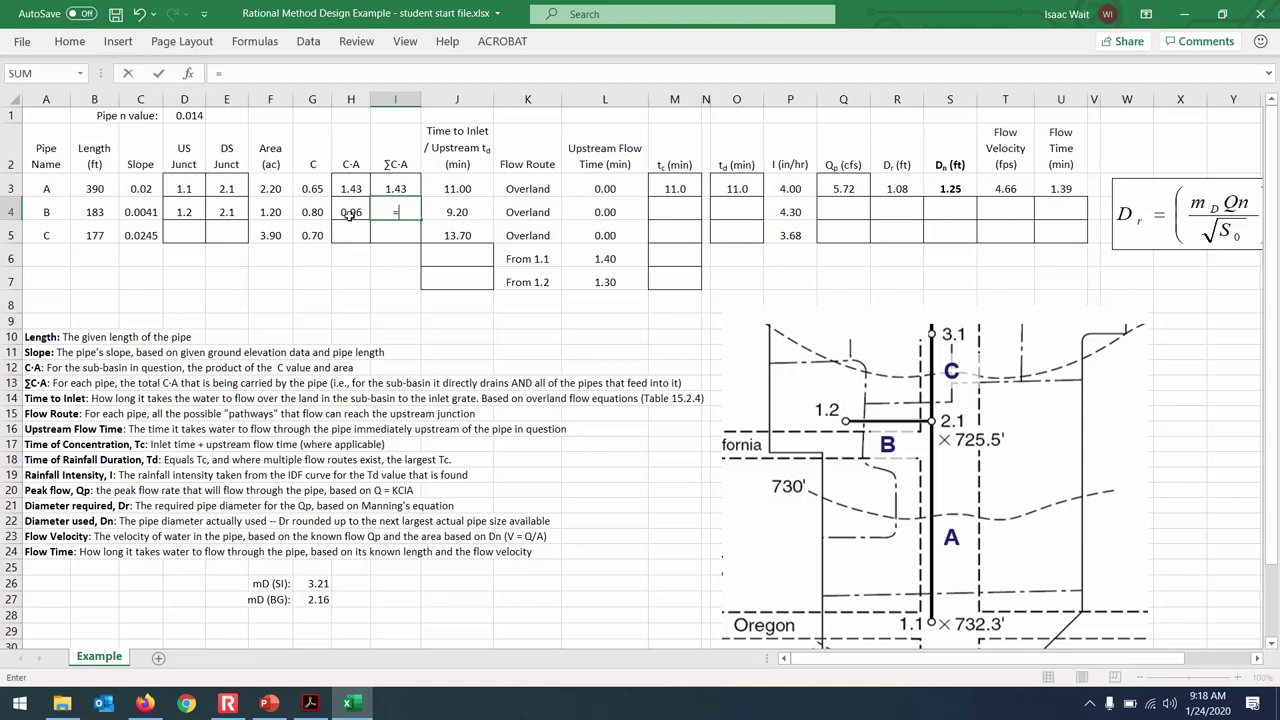
pyautogui.click(350, 212)
pyautogui.press('Return')
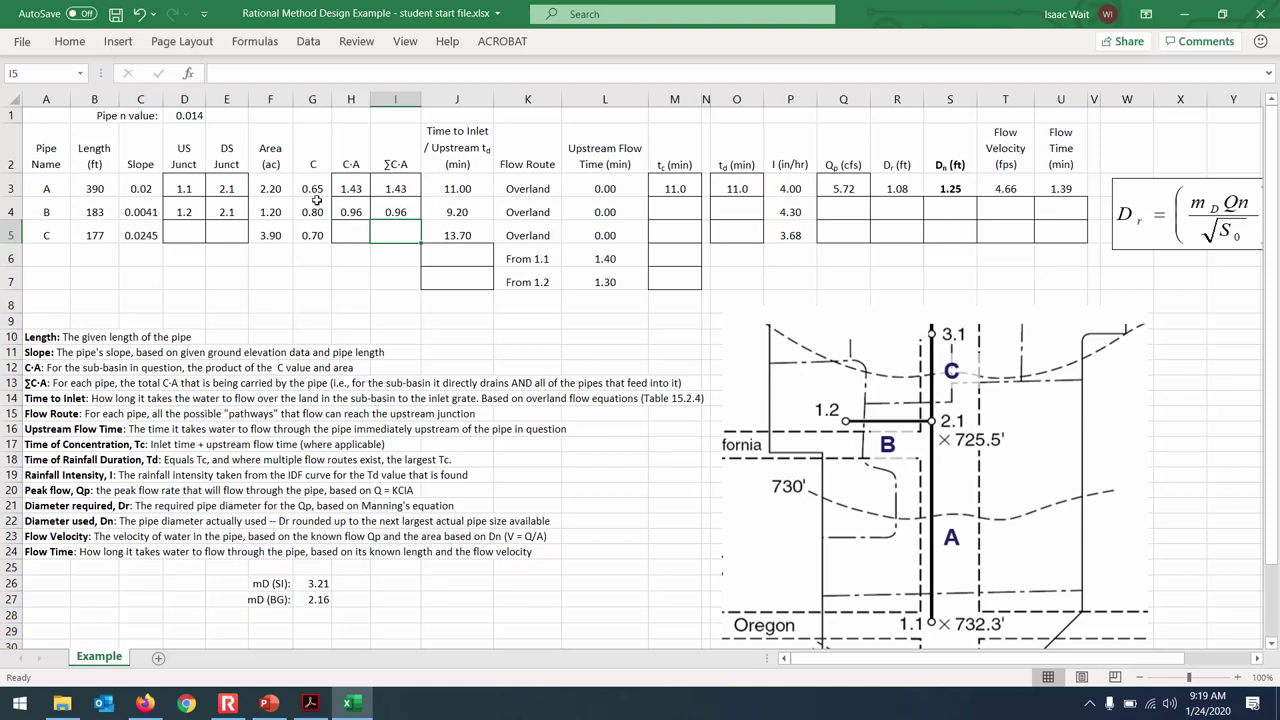
# Step: Review the column definitions in A10:A24 and return to pipe B's ∑C·A in I4
pyautogui.click(41, 338)
pyautogui.moveTo(41, 338); pyautogui.dragTo(15, 551)
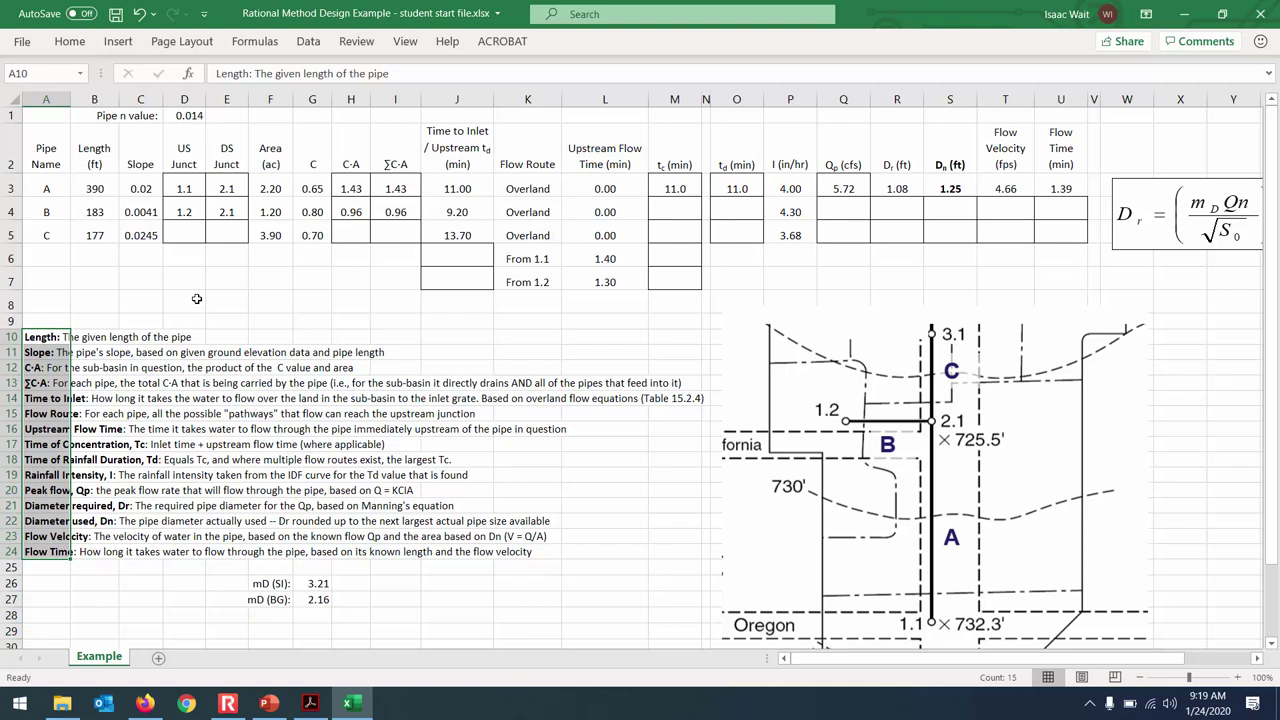
pyautogui.click(47, 338)
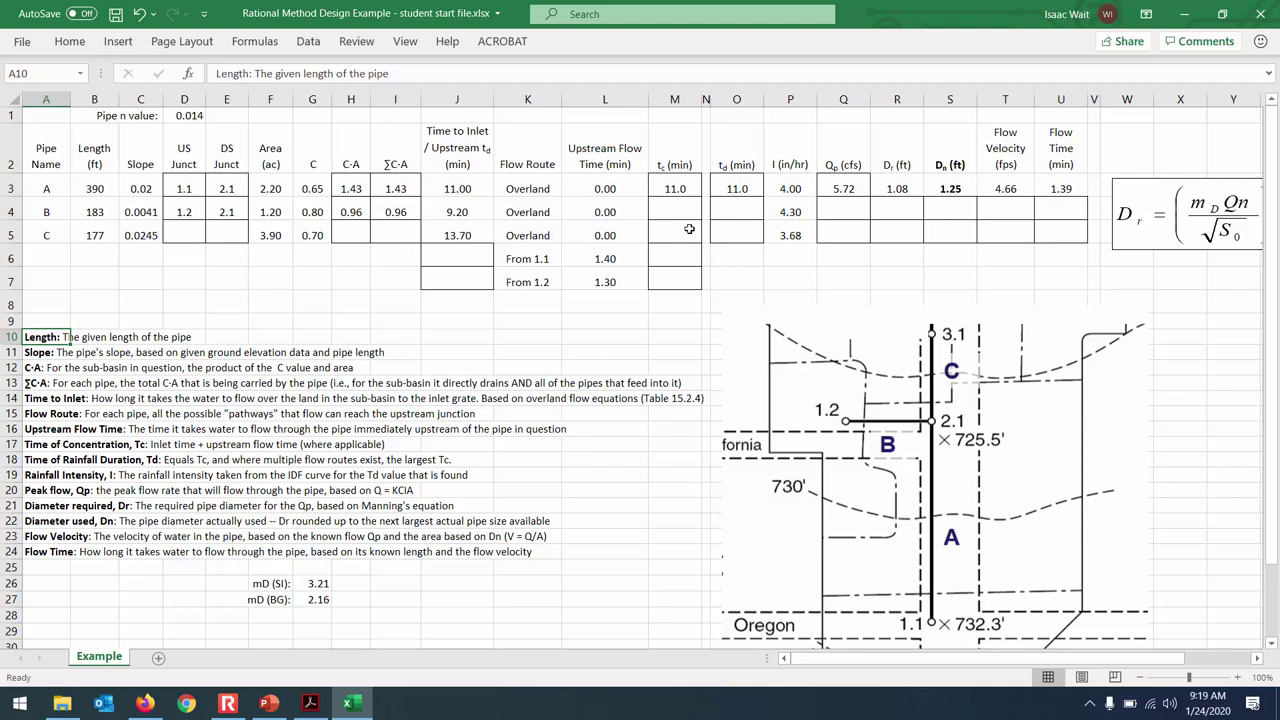
pyautogui.click(399, 209)
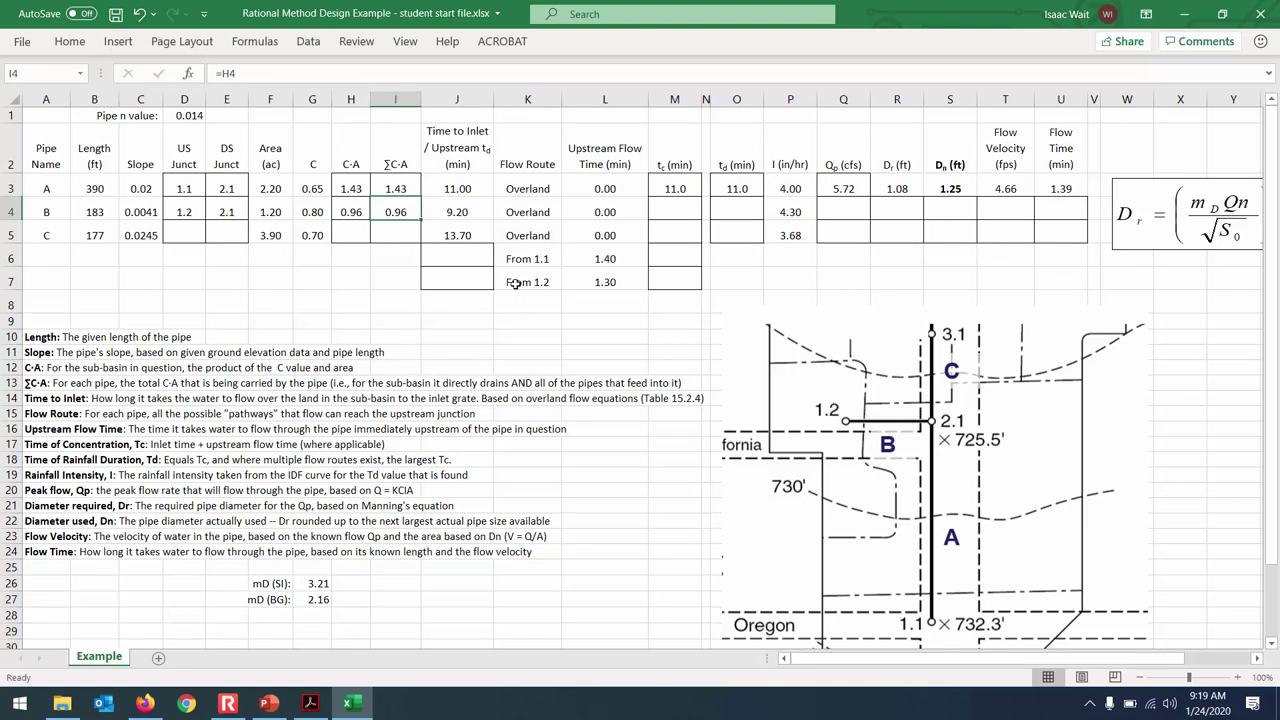
# Step: Set pipe B's time of concentration in M4 equal to its overland time to inlet with =J4
pyautogui.click(457, 212)
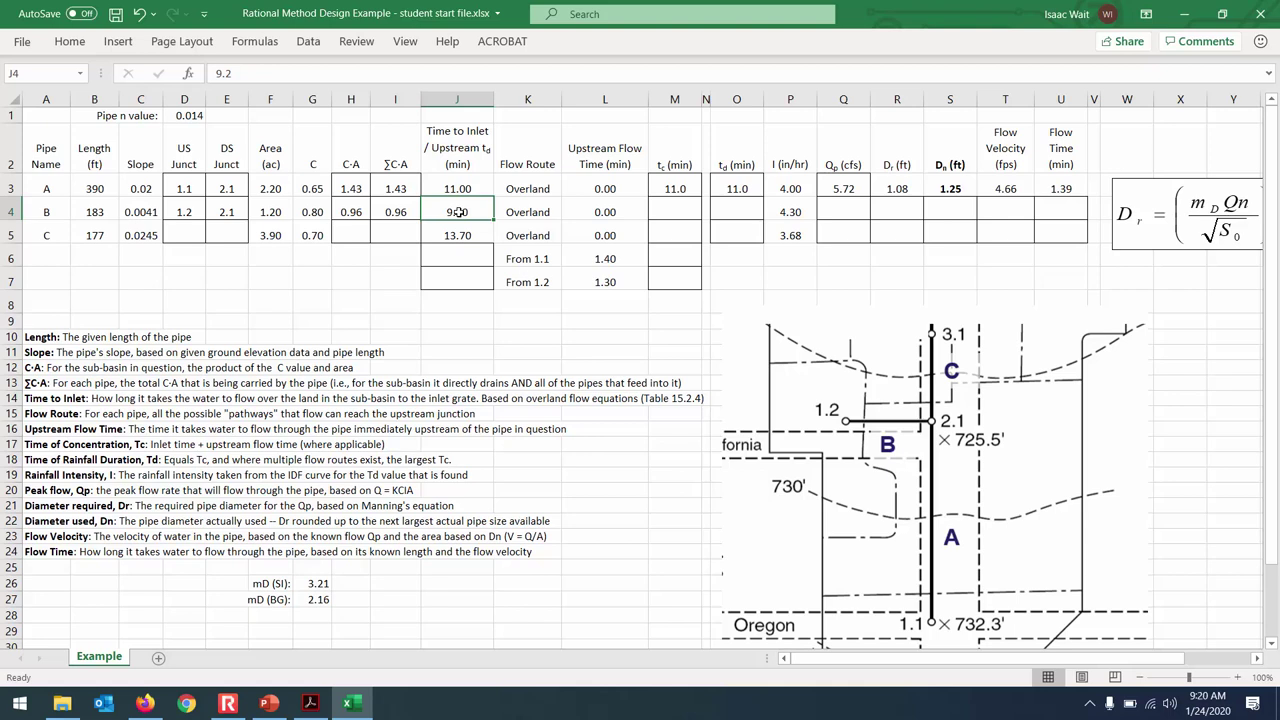
pyautogui.press('Right')
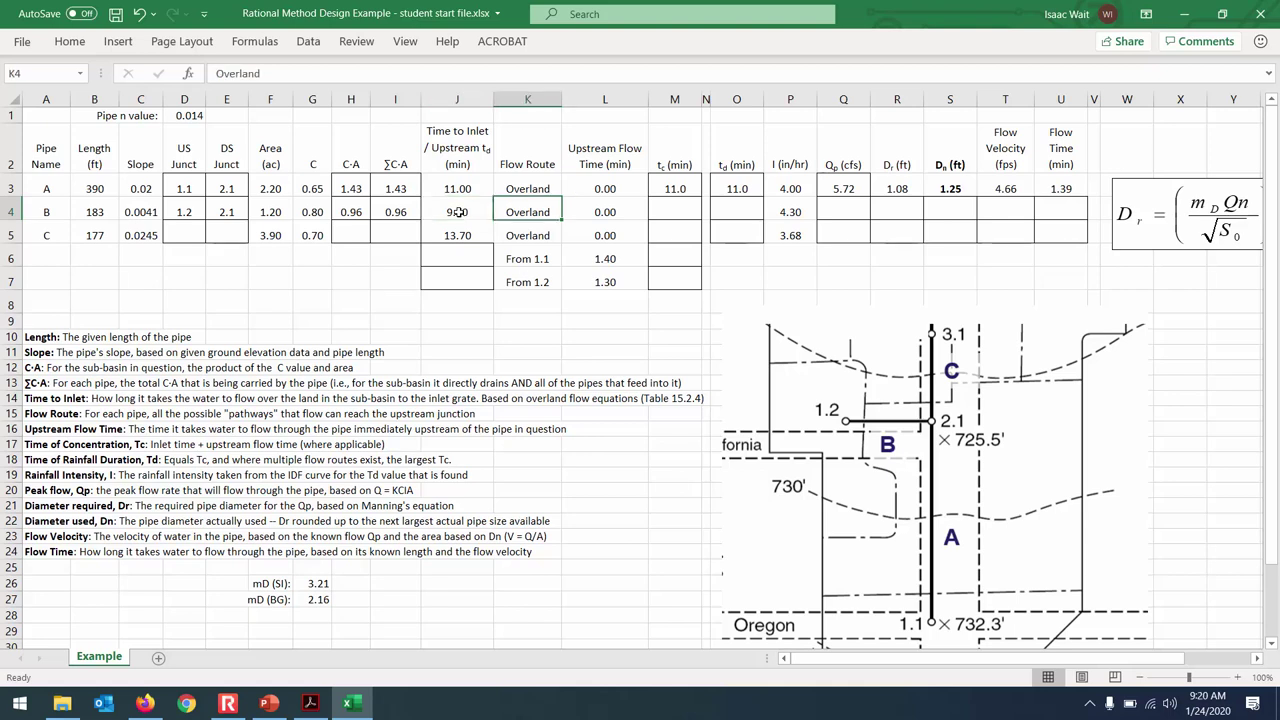
pyautogui.press('Right')
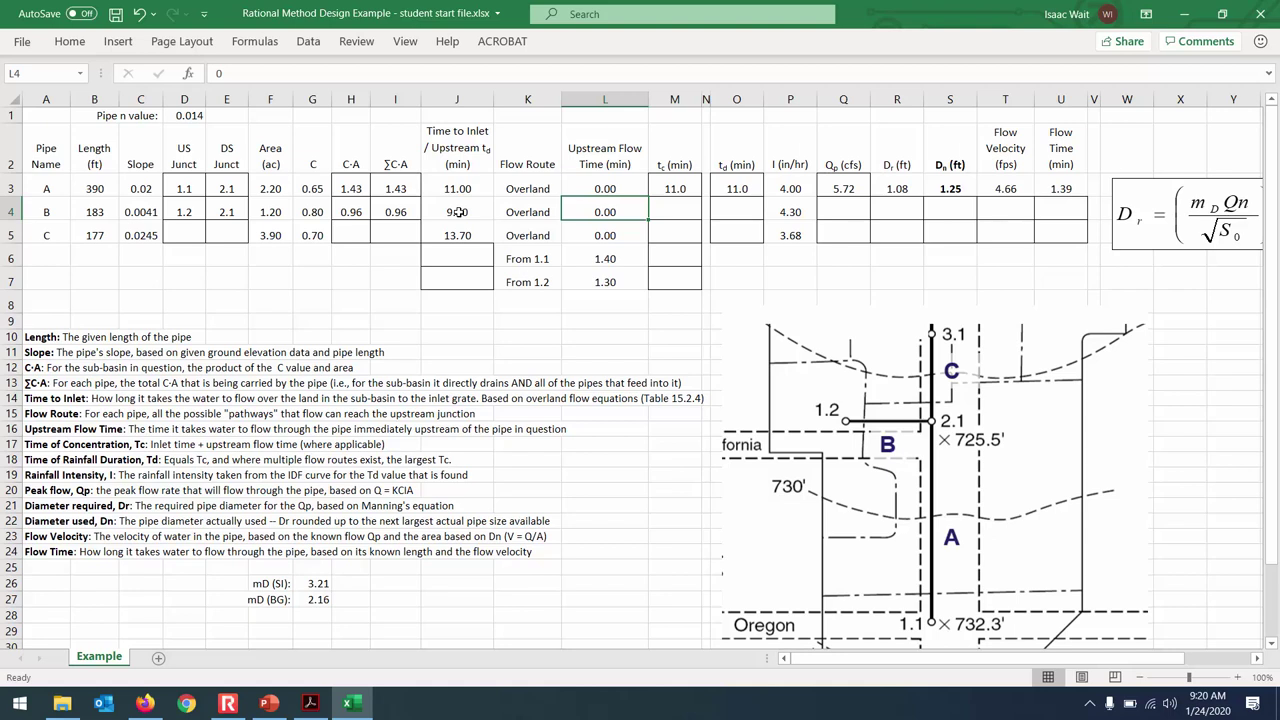
pyautogui.press('Right')
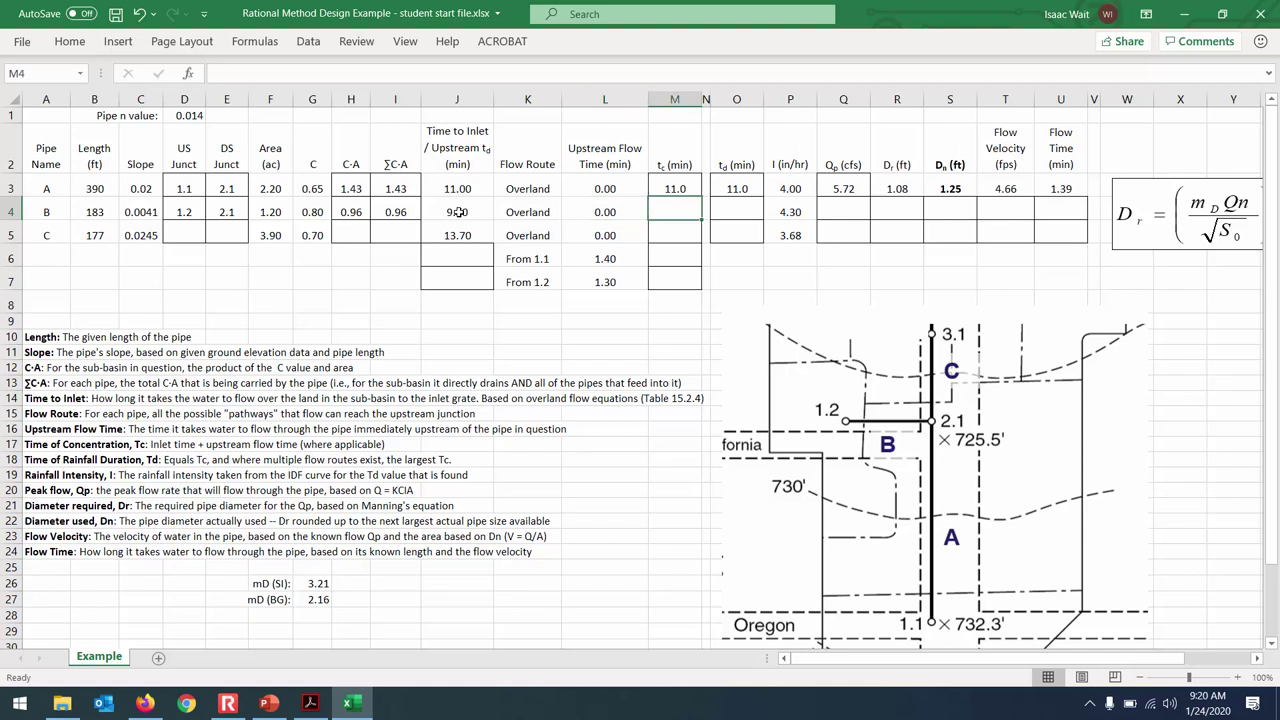
pyautogui.write('=')
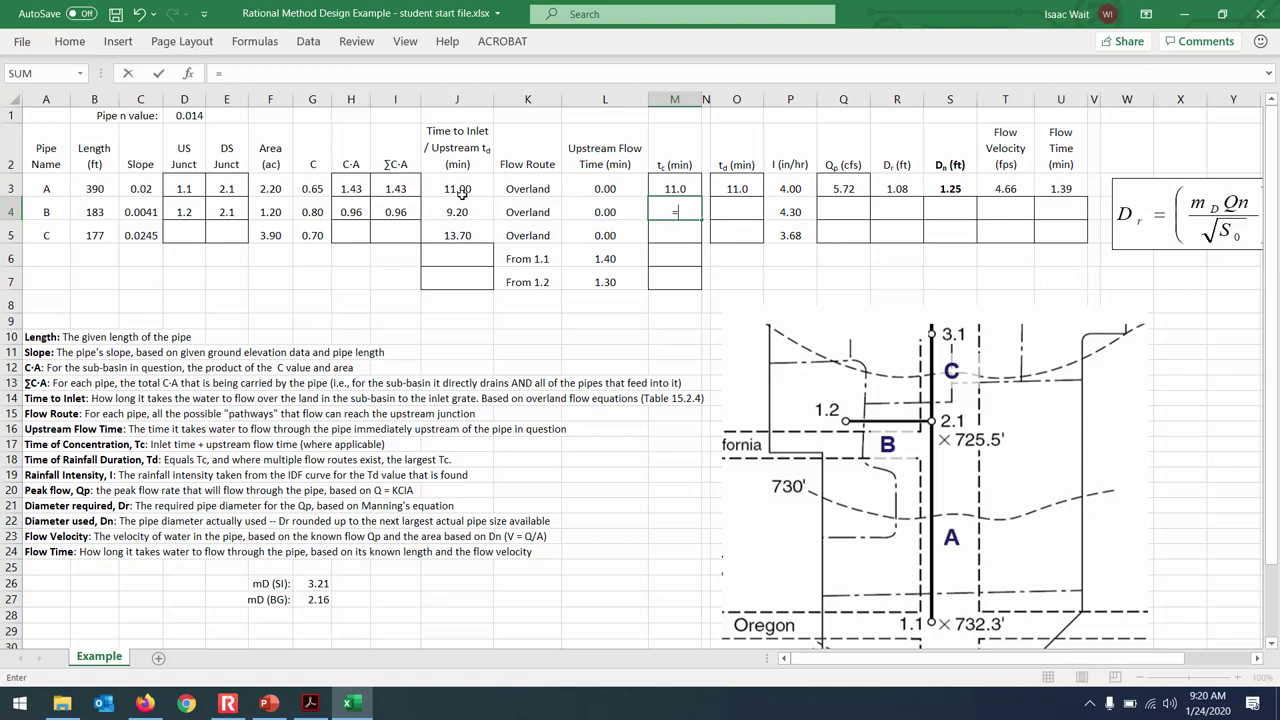
pyautogui.click(464, 207)
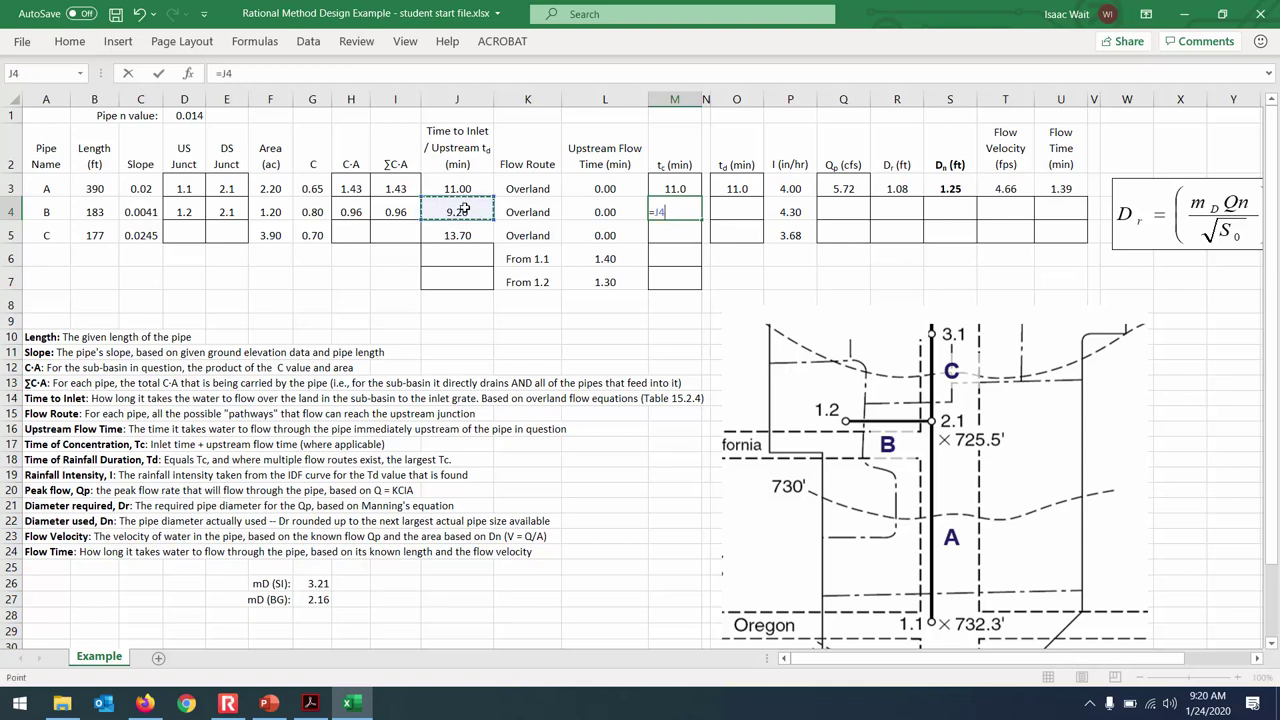
pyautogui.press('Return')
# Step: Set pipe B's rainfall duration td in O4 equal to its time of concentration with =M4
pyautogui.press('Up')
pyautogui.press('Right')
pyautogui.press('Right')
pyautogui.write('=')
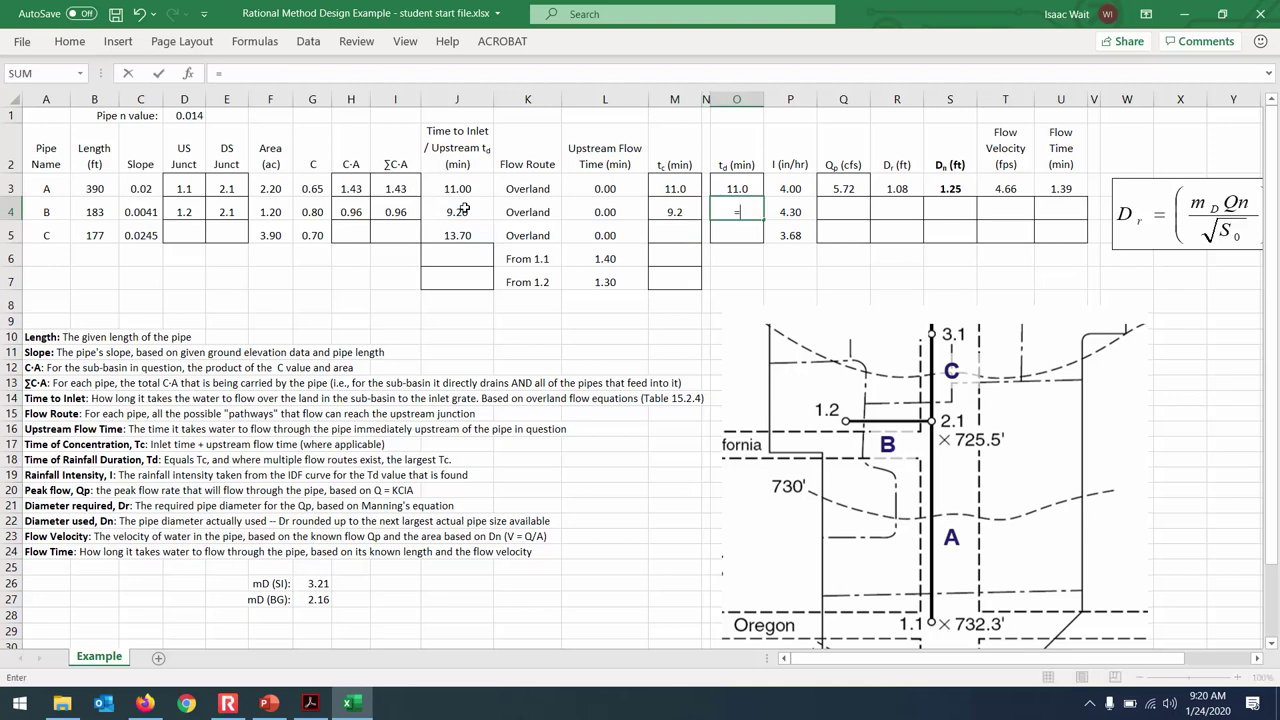
pyautogui.press('Left')
pyautogui.press('Left')
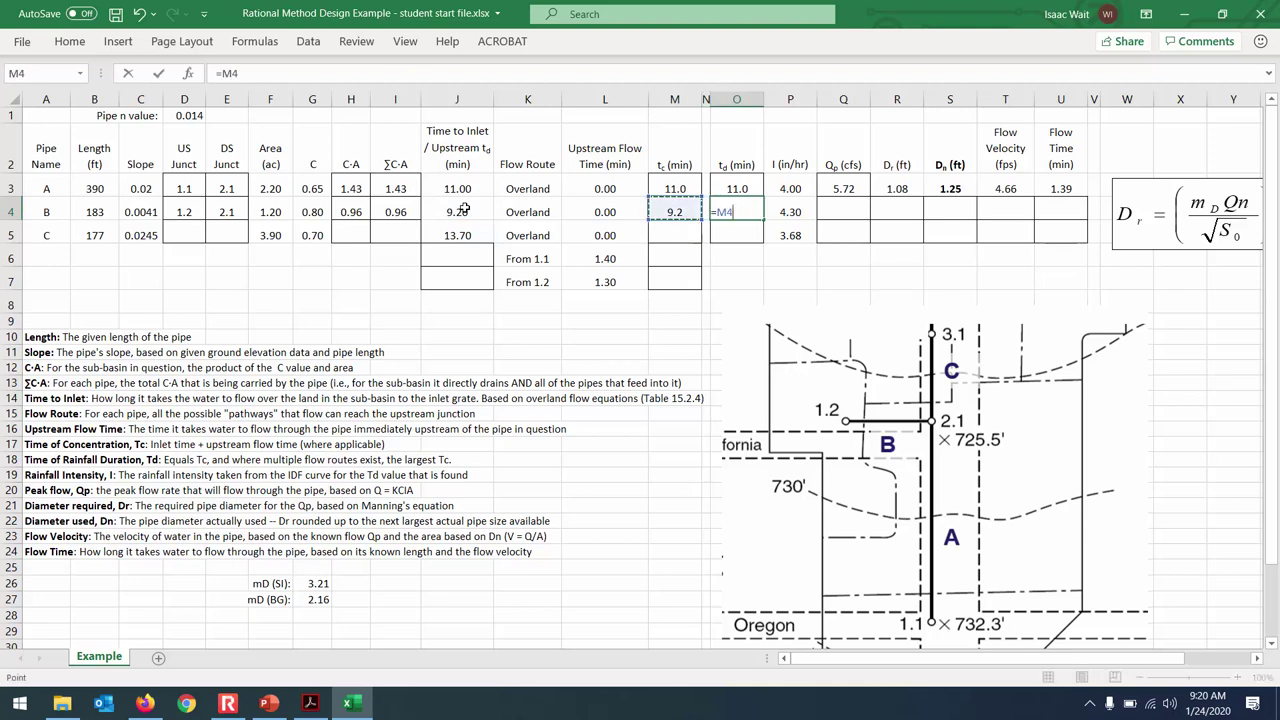
pyautogui.press('Return')
# Step: Switch to PowerPoint to check pipe B's rainfall intensity on the intensity-duration curve, and return to its intensity in P4 of the Excel table
pyautogui.press('Up')
pyautogui.press('Right')
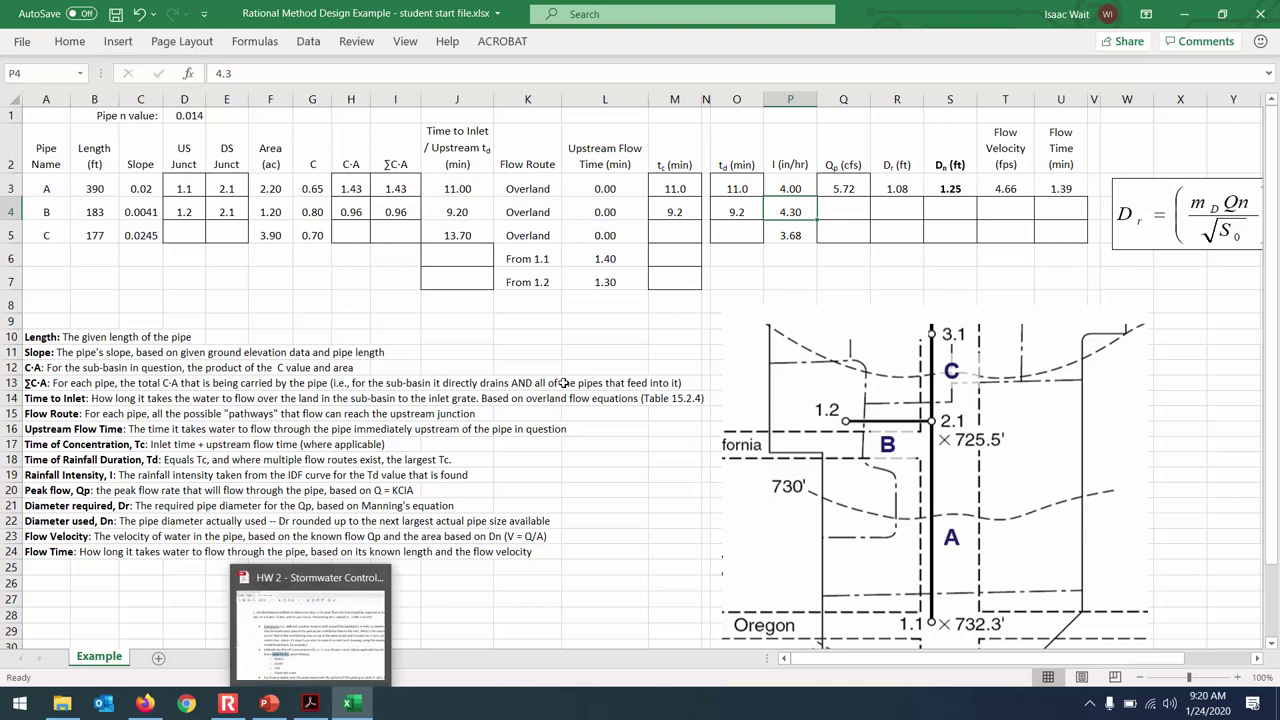
pyautogui.click(452, 212)
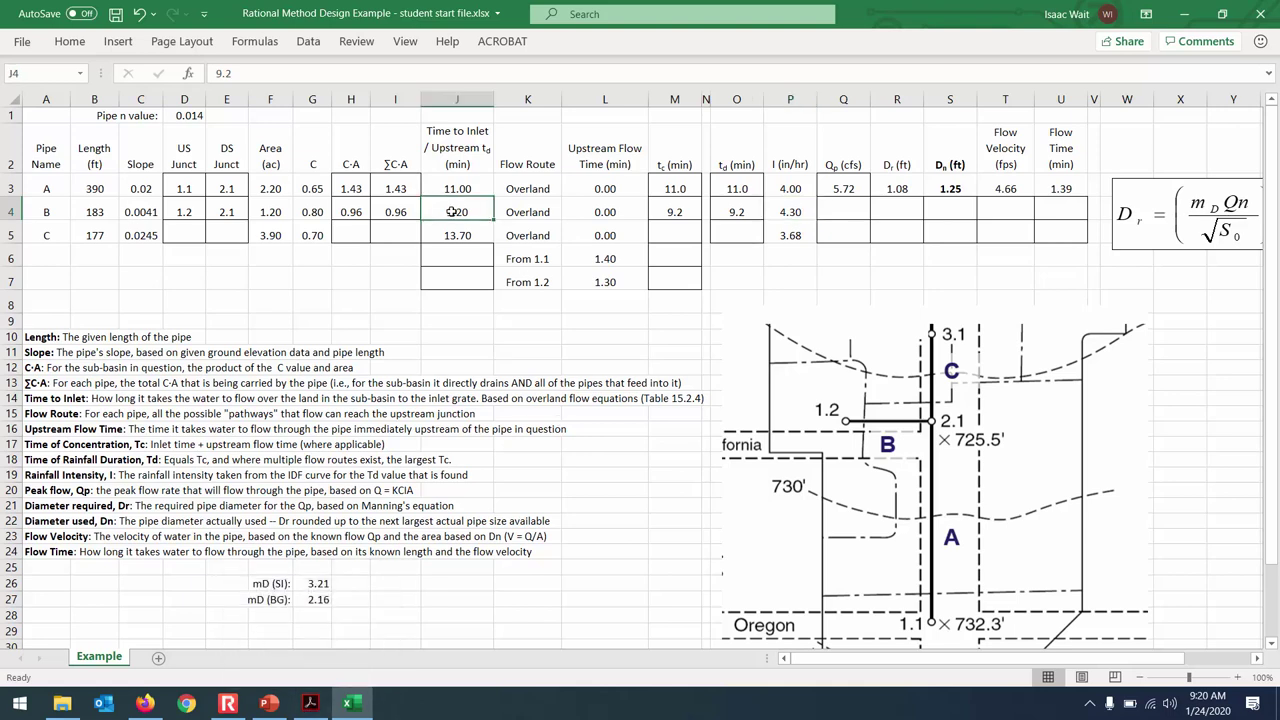
pyautogui.click(268, 703)
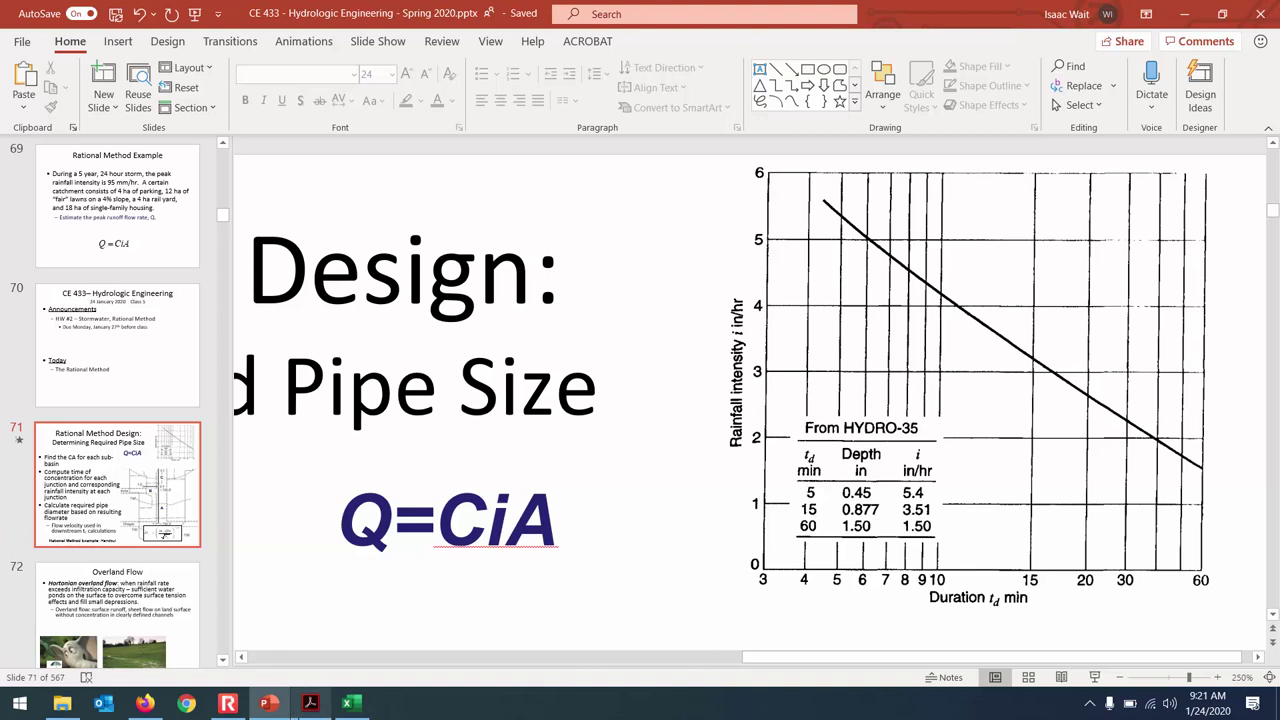
pyautogui.click(344, 707)
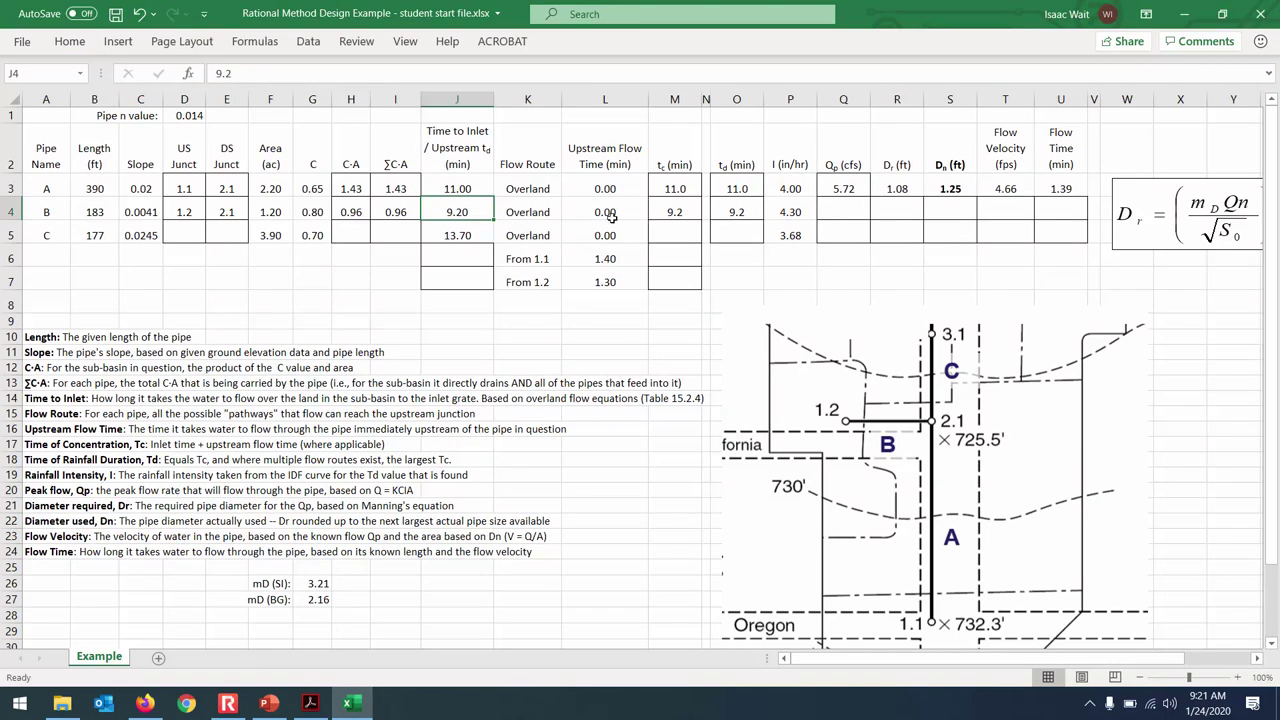
pyautogui.click(796, 212)
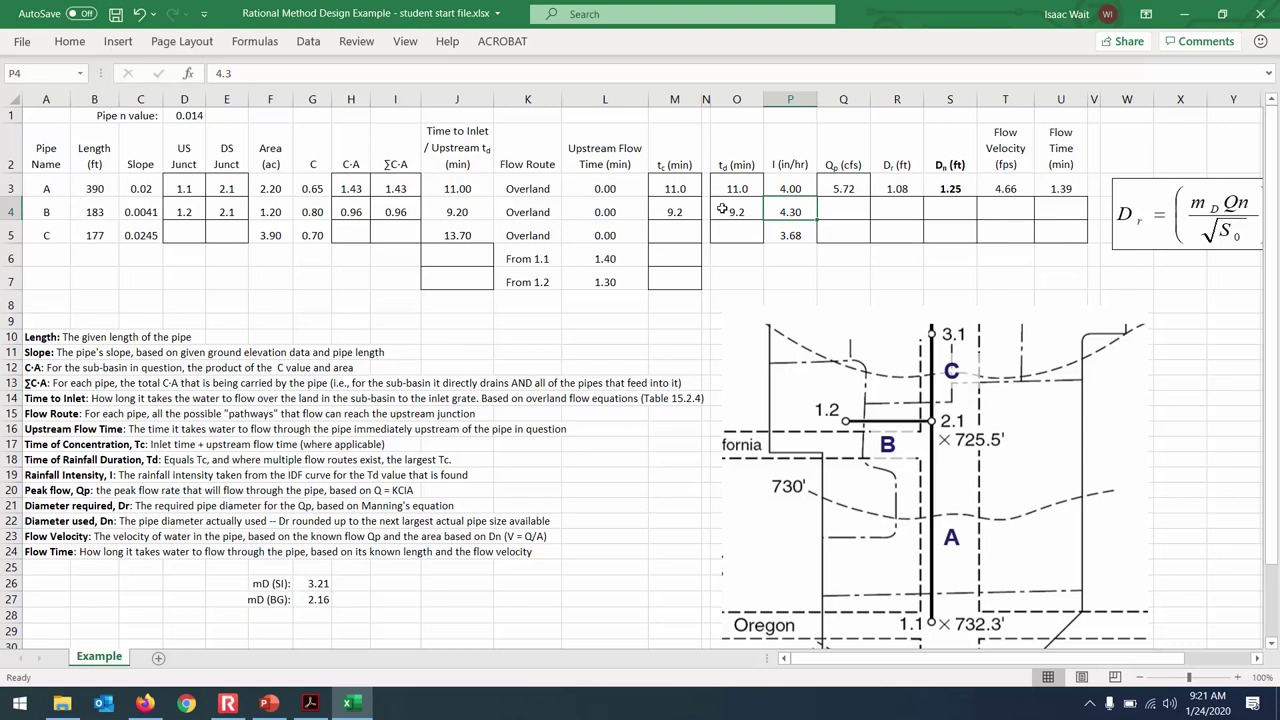
# Step: Calculate pipe B's peak flow Qp in Q4 as its ∑C·A times rainfall intensity with =I4*P4
pyautogui.click(842, 208)
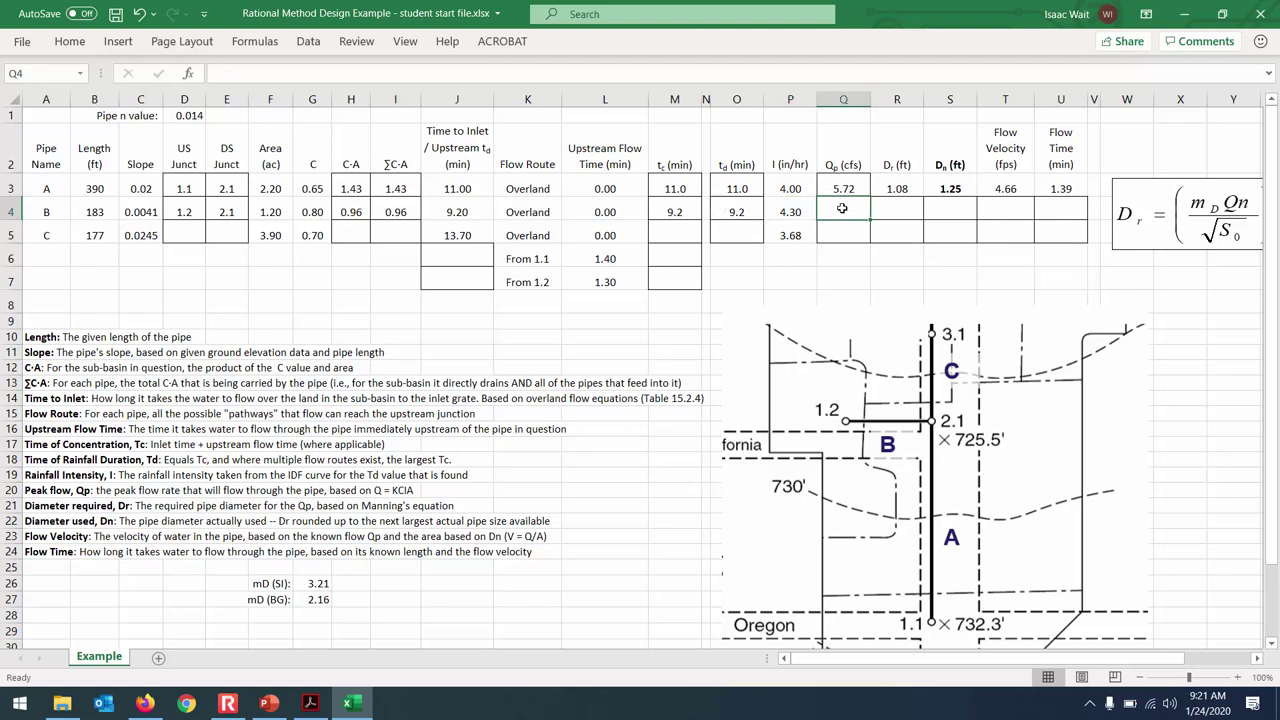
pyautogui.write('=')
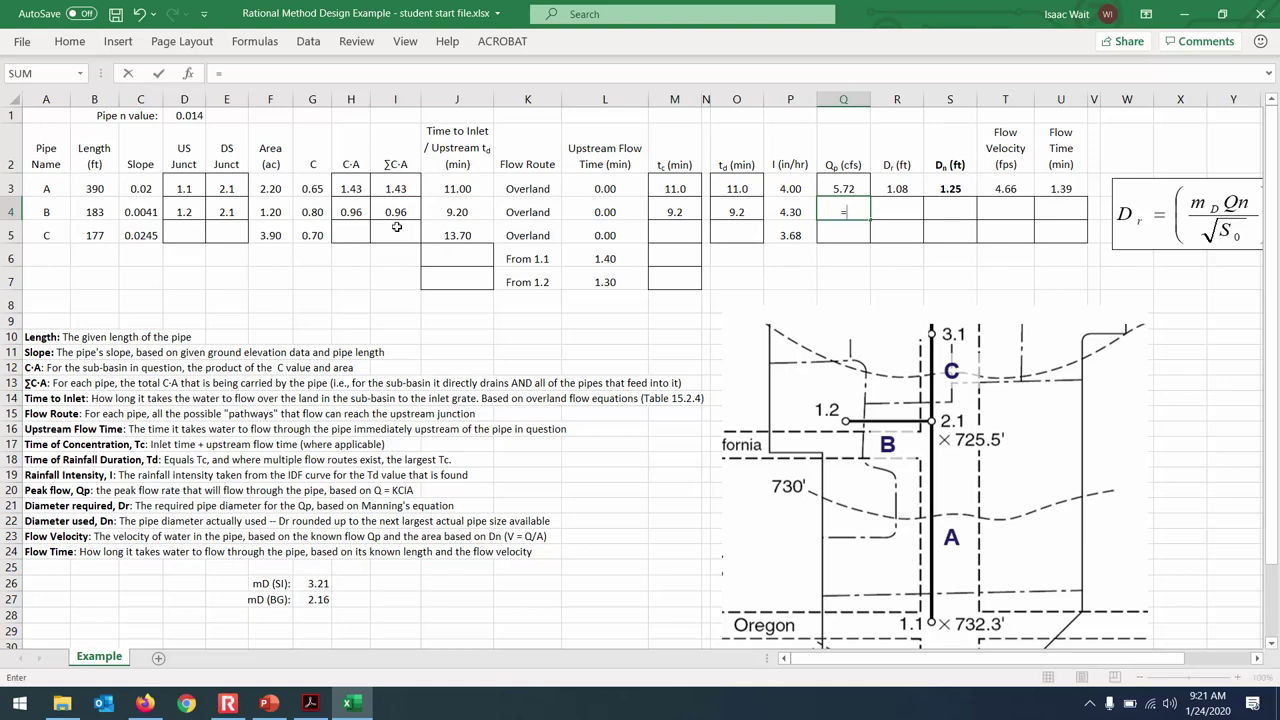
pyautogui.click(395, 210)
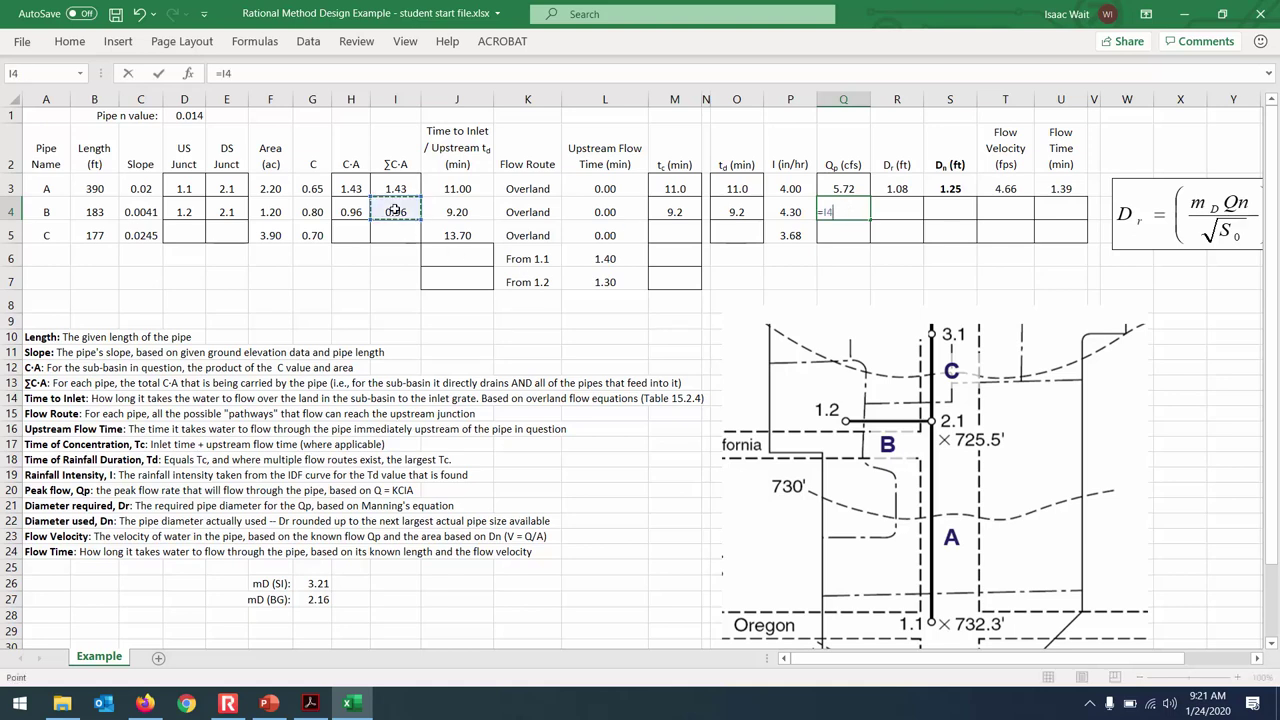
pyautogui.write('*')
pyautogui.click(798, 210)
pyautogui.press('Return')
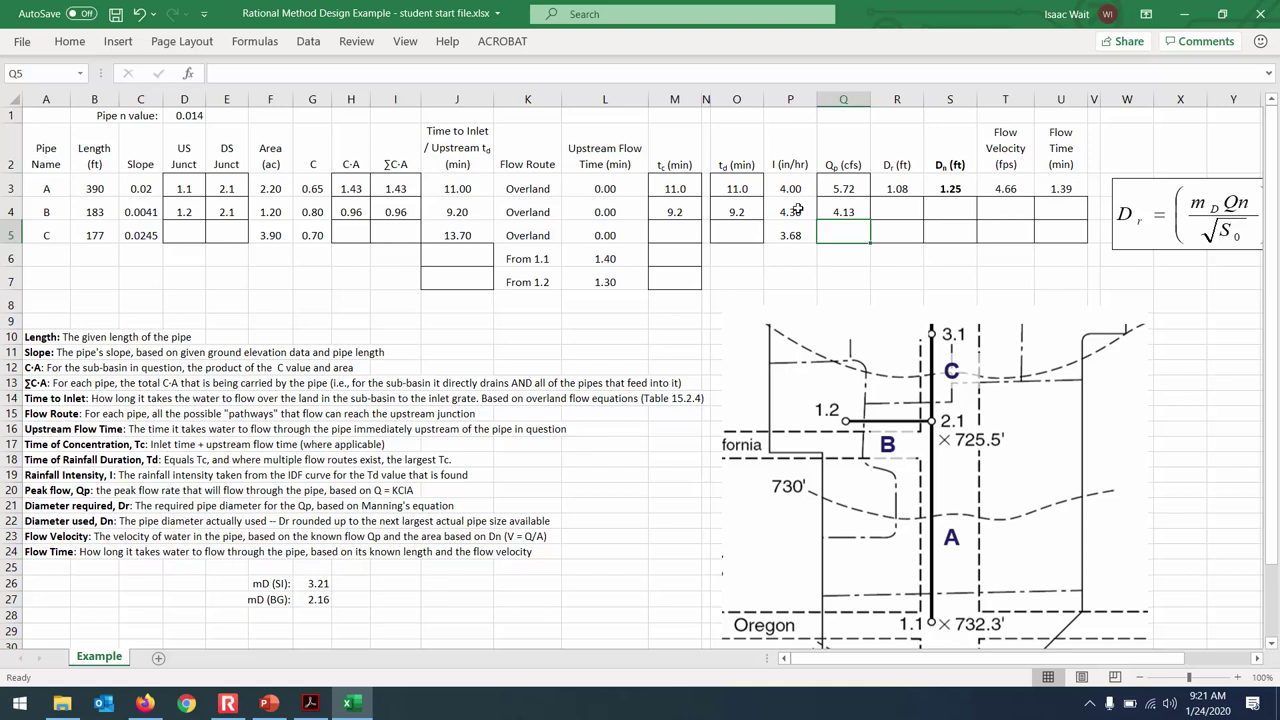
# Step: Copy pipe A's required diameter formula from R3 to pipe B's Dr in R4
pyautogui.click(895, 181)
pyautogui.click(858, 72)
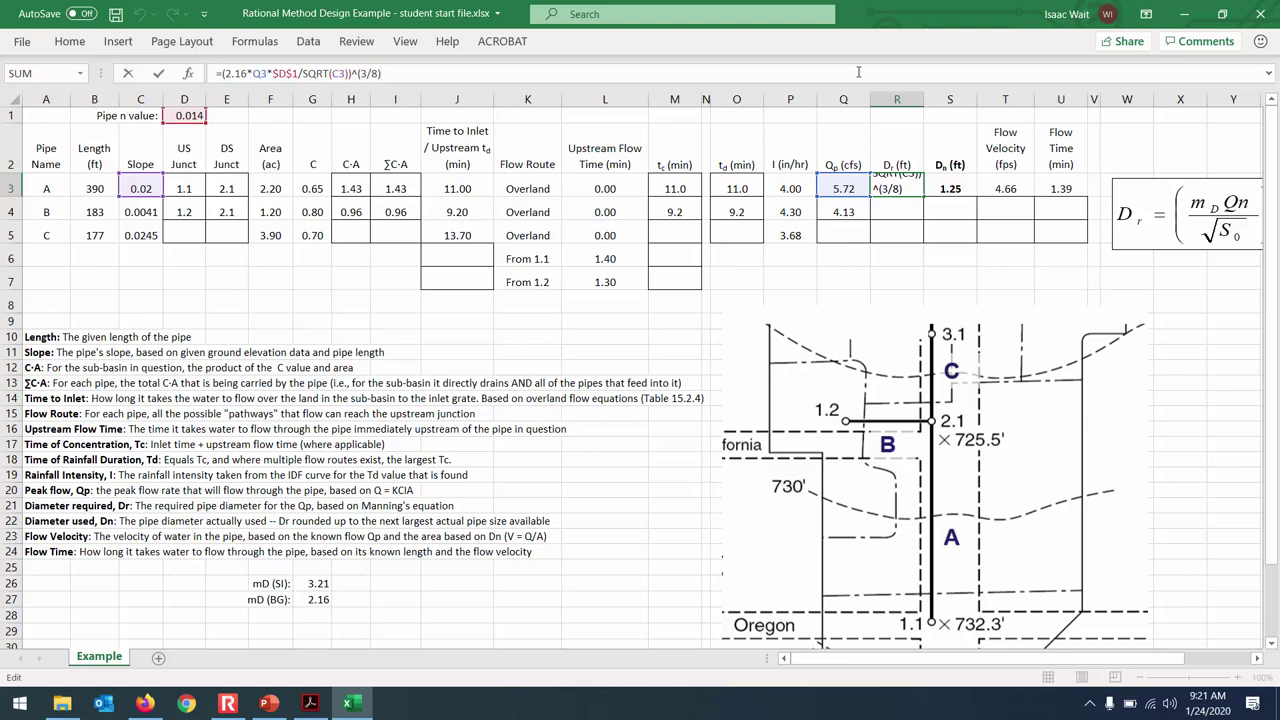
pyautogui.hotkey('ctrl', 'Return')
pyautogui.hotkey('ctrl', 'c')
pyautogui.press('Down')
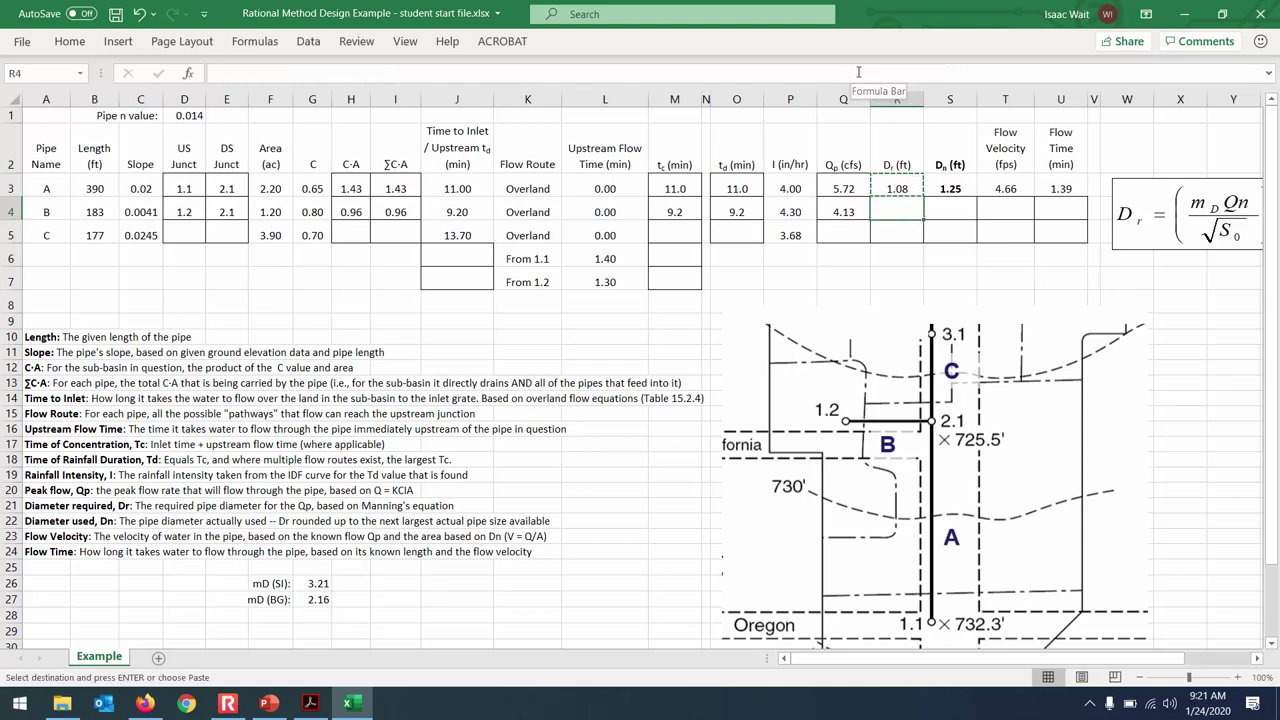
pyautogui.hotkey('ctrl', 'v')
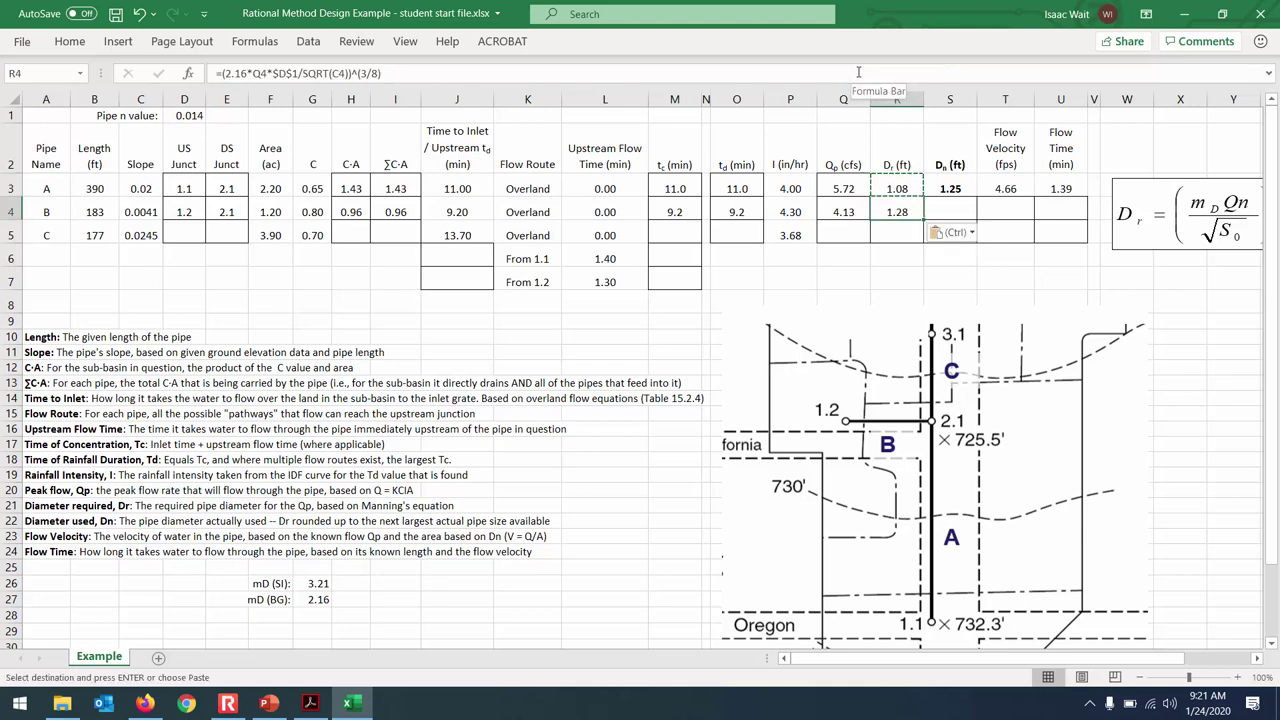
# Step: Move the Dr equation picture fully into view to review it against pipe B's required diameter, and move it back beside the table
pyautogui.click(955, 114)
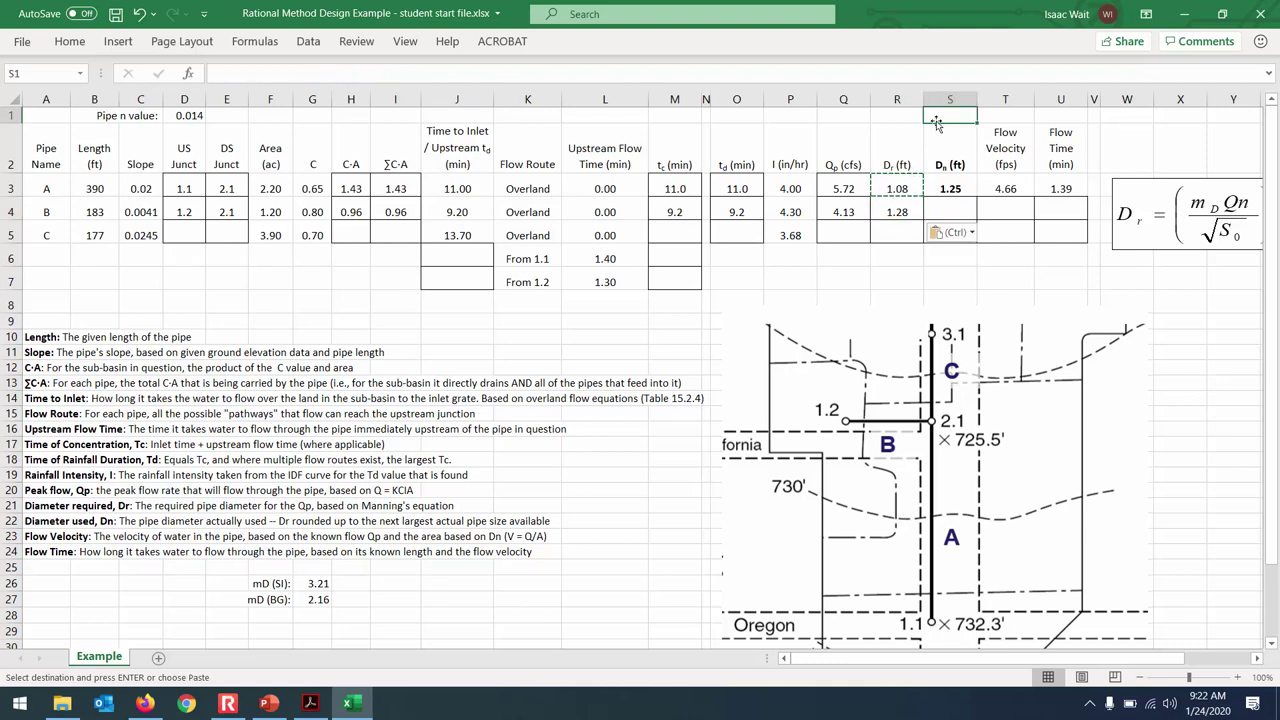
pyautogui.click(840, 191)
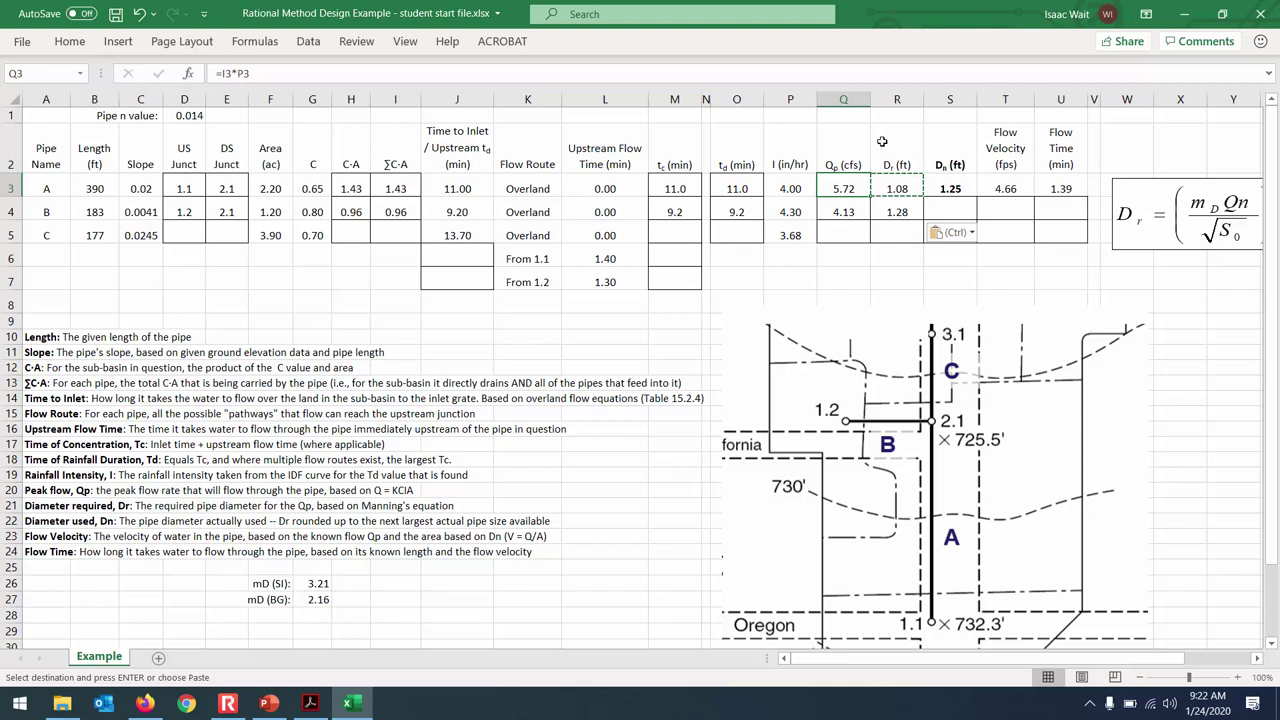
pyautogui.moveTo(1184, 212); pyautogui.dragTo(1108, 272)
pyautogui.click(1160, 191)
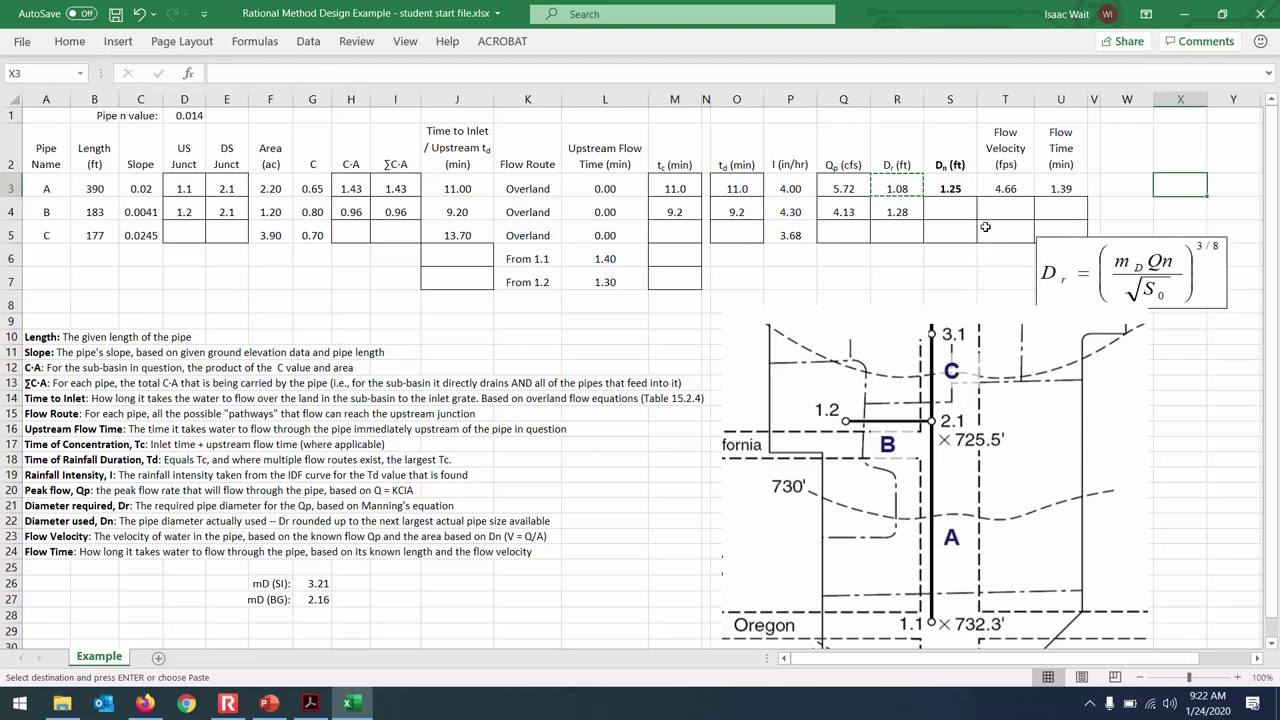
pyautogui.click(901, 211)
pyautogui.press('Escape')
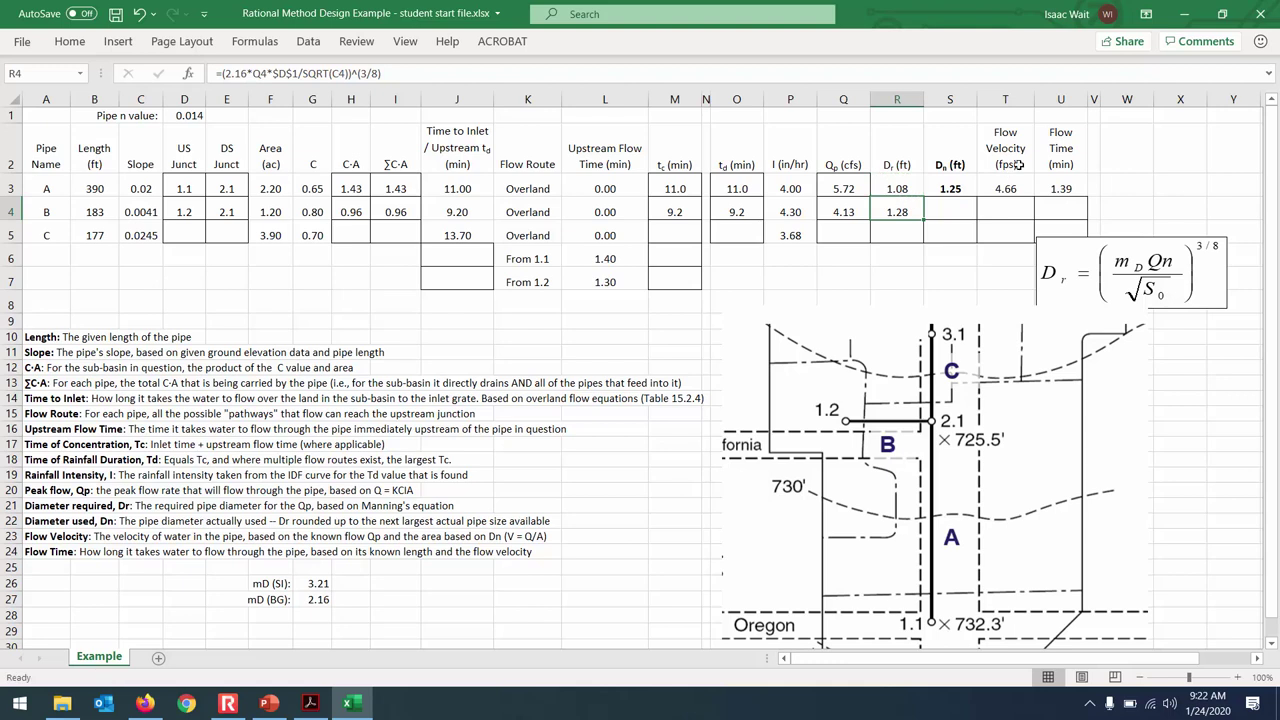
pyautogui.click(1174, 166)
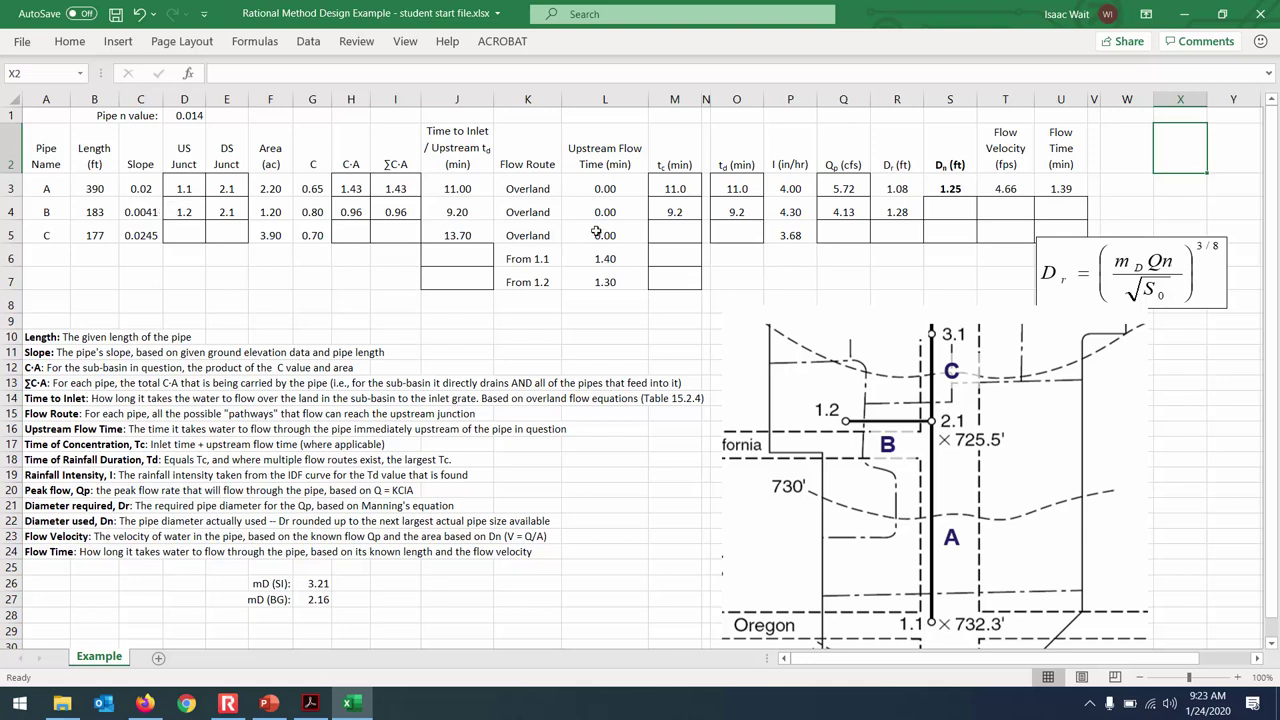
pyautogui.moveTo(1142, 262); pyautogui.dragTo(1231, 282)
# Step: Enter 1.5 ft as pipe B's used diameter Dn in S4 and compare it with its required diameter in R4
pyautogui.click(959, 211)
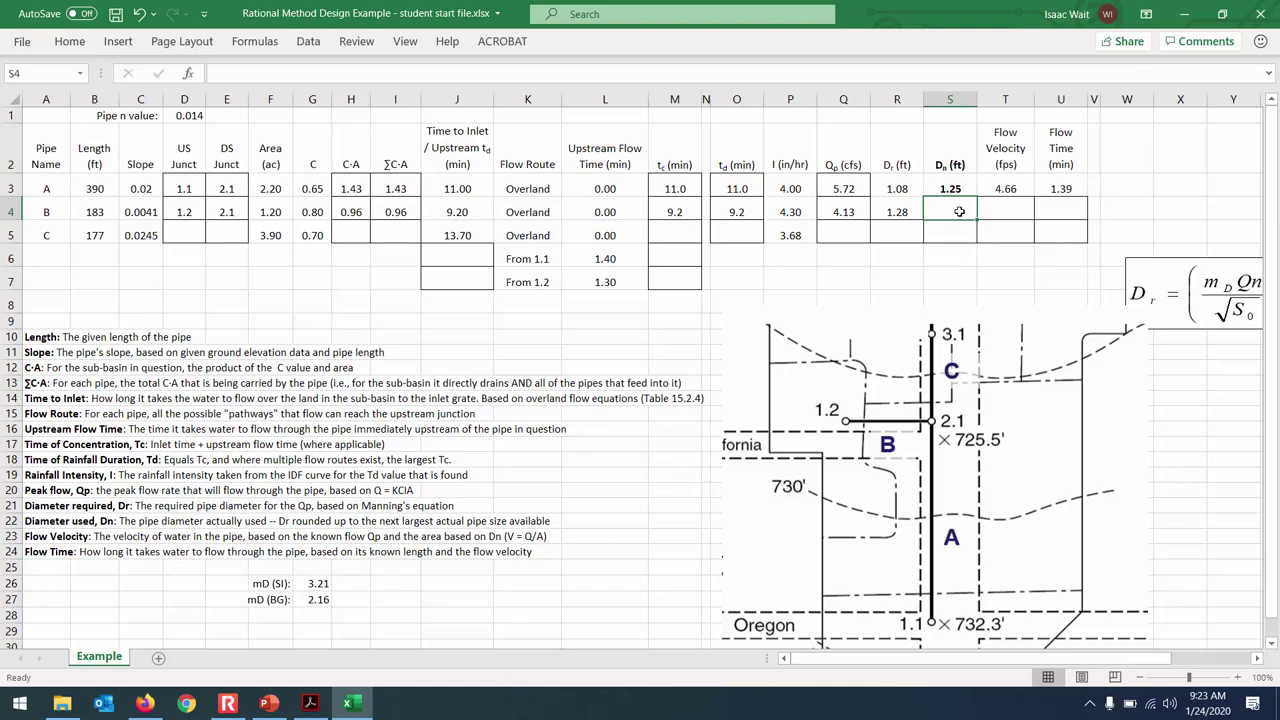
pyautogui.write('1.5')
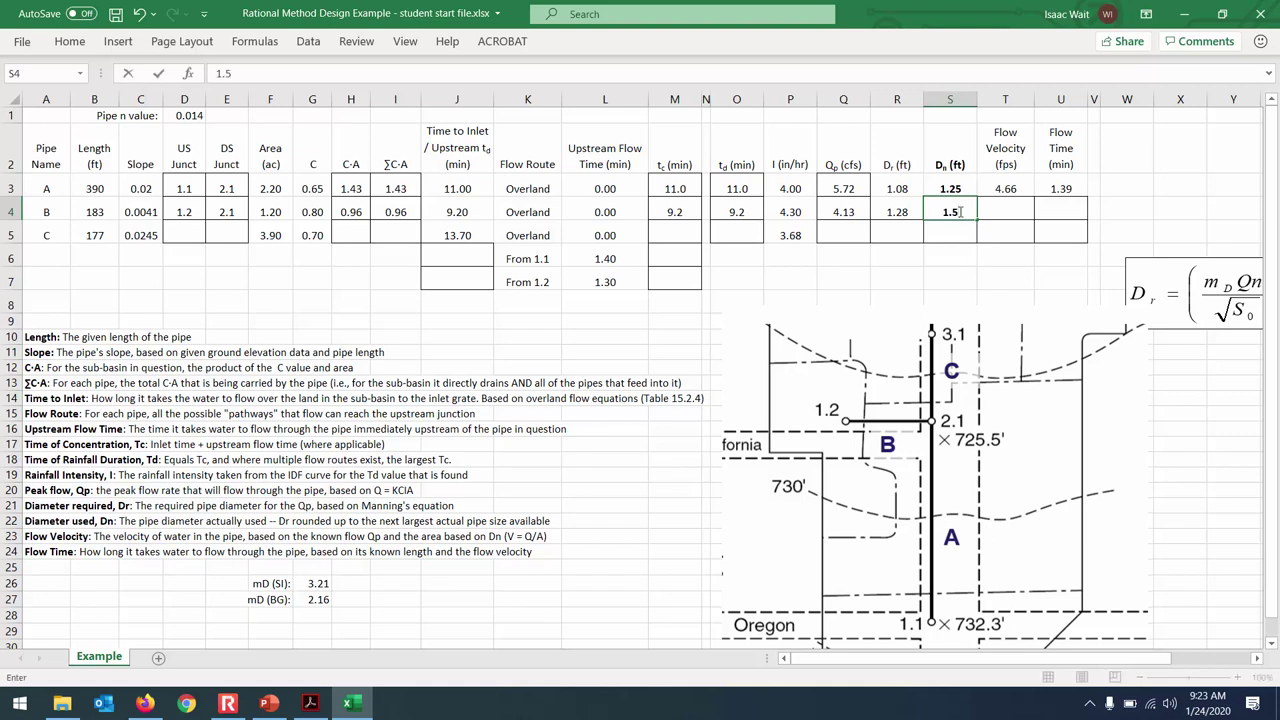
pyautogui.press('Return')
pyautogui.click(892, 206)
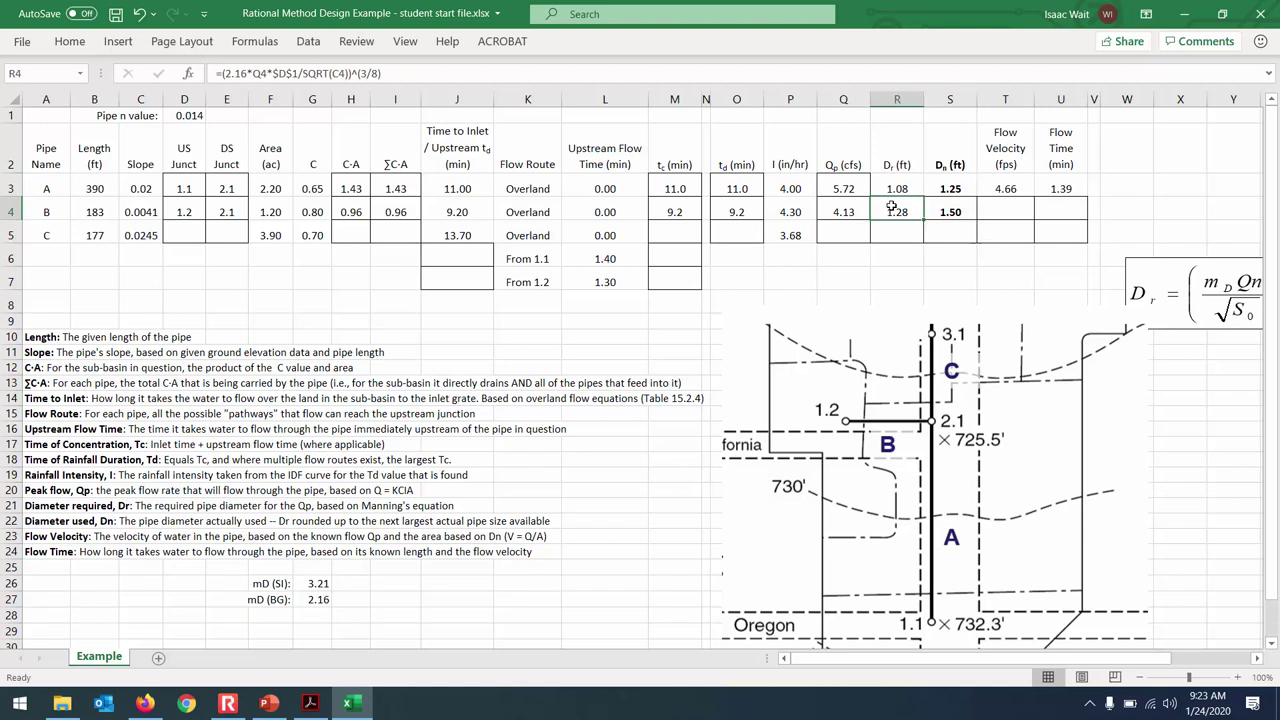
# Step: Review pipe A's flow velocity formula in T3 and fill it down to pipe B in T4
pyautogui.click(1013, 186)
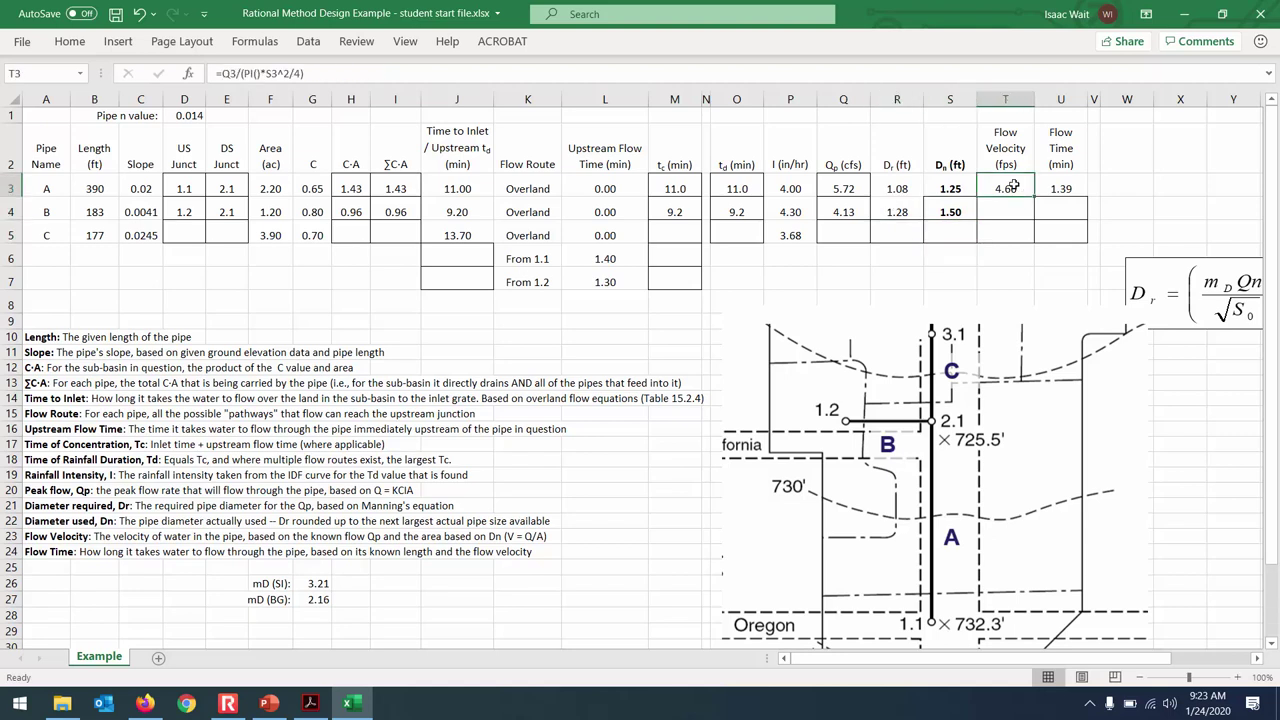
pyautogui.click(960, 73)
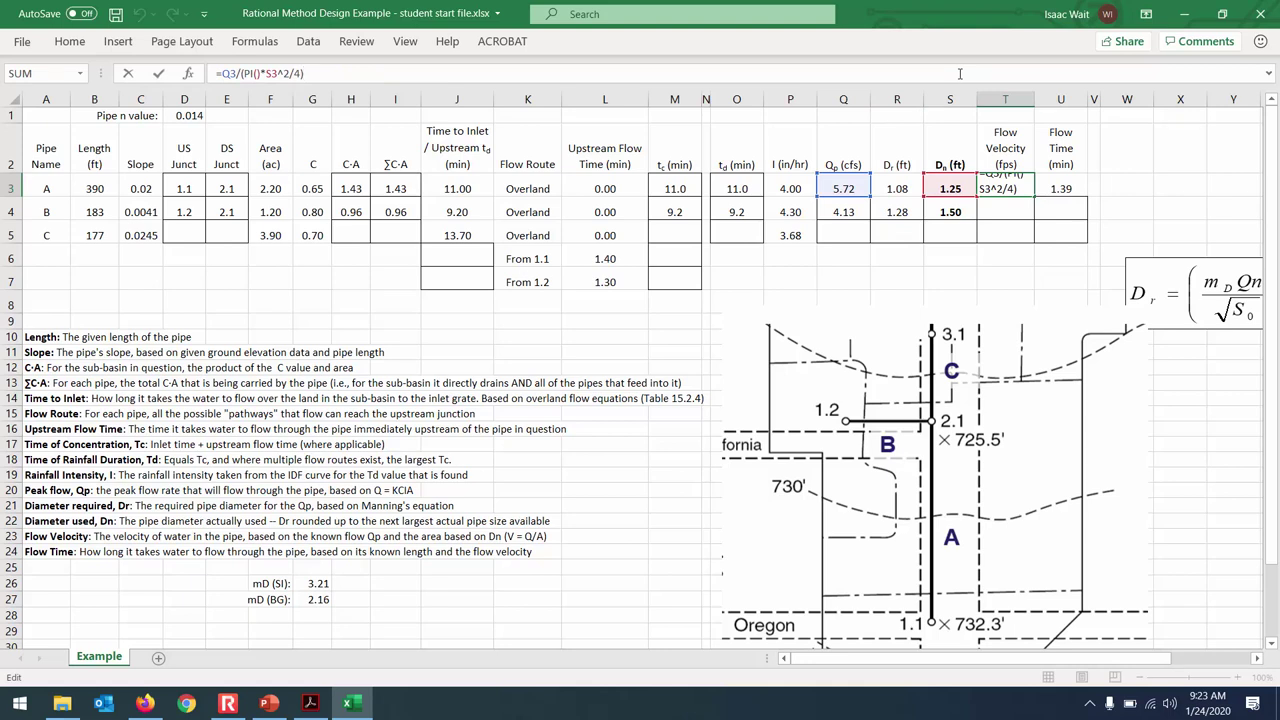
pyautogui.hotkey('ctrl', 'Return')
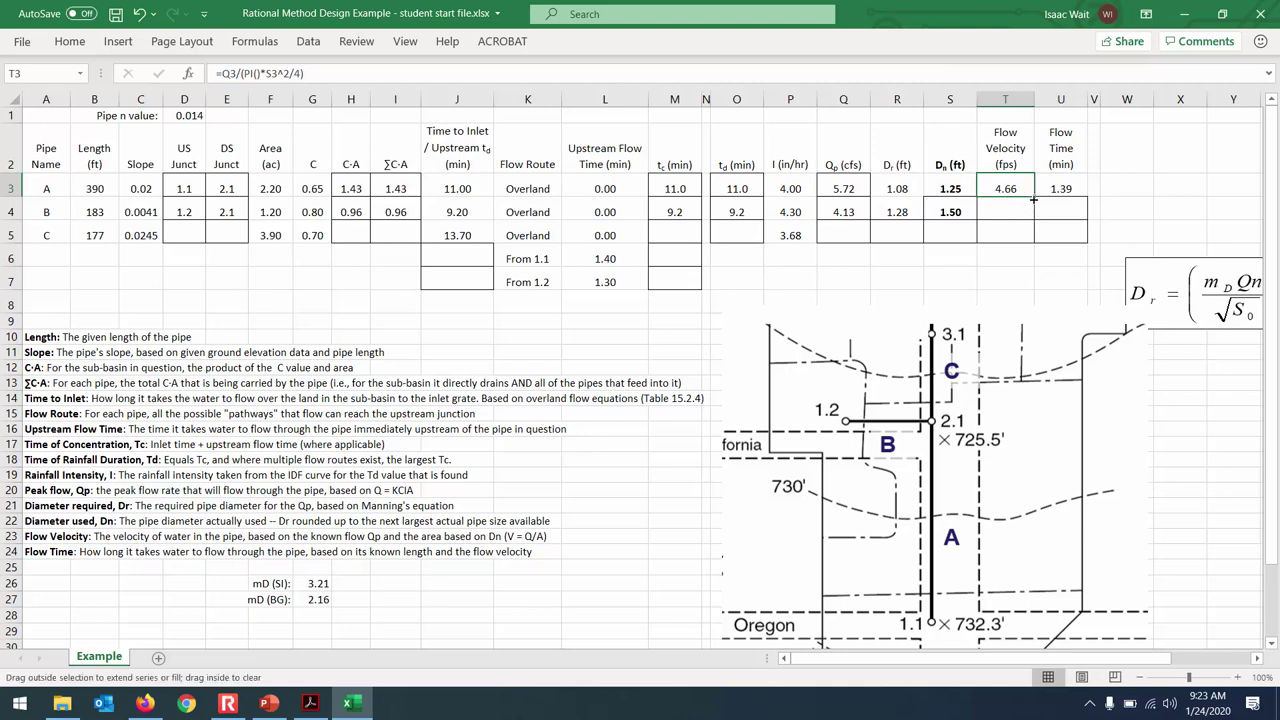
pyautogui.moveTo(1034, 200); pyautogui.dragTo(1034, 215)
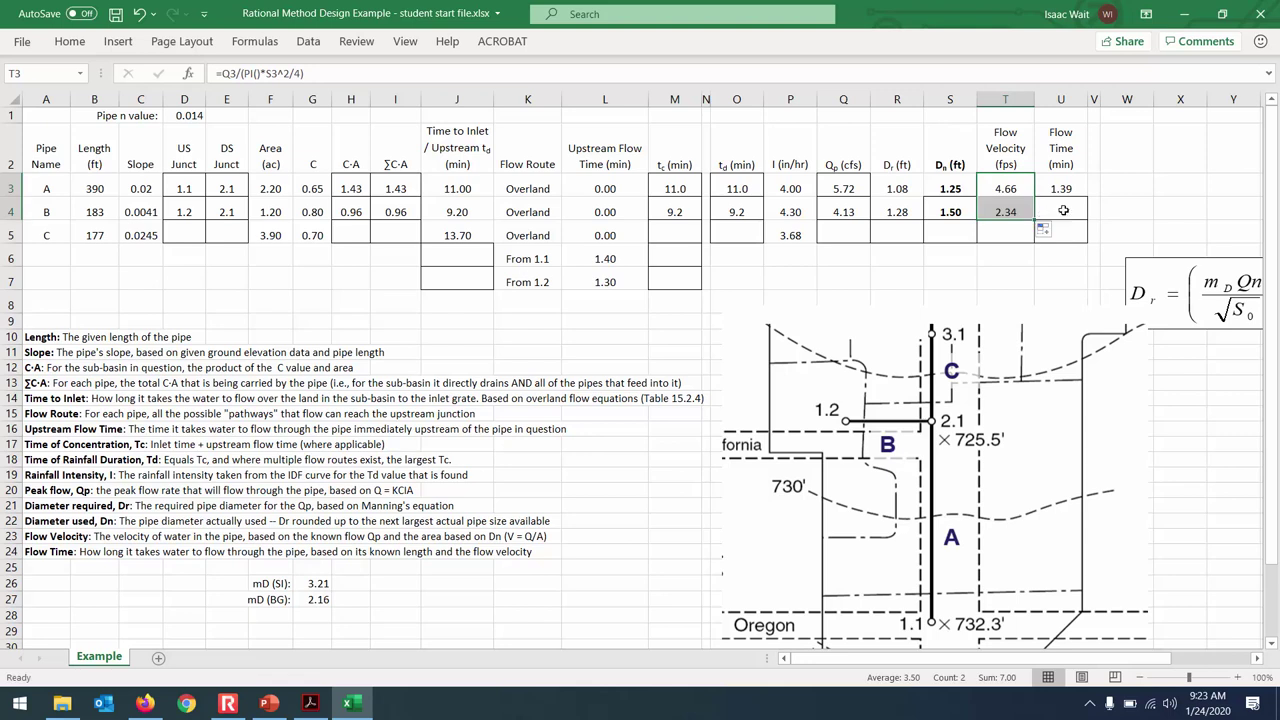
pyautogui.click(1070, 212)
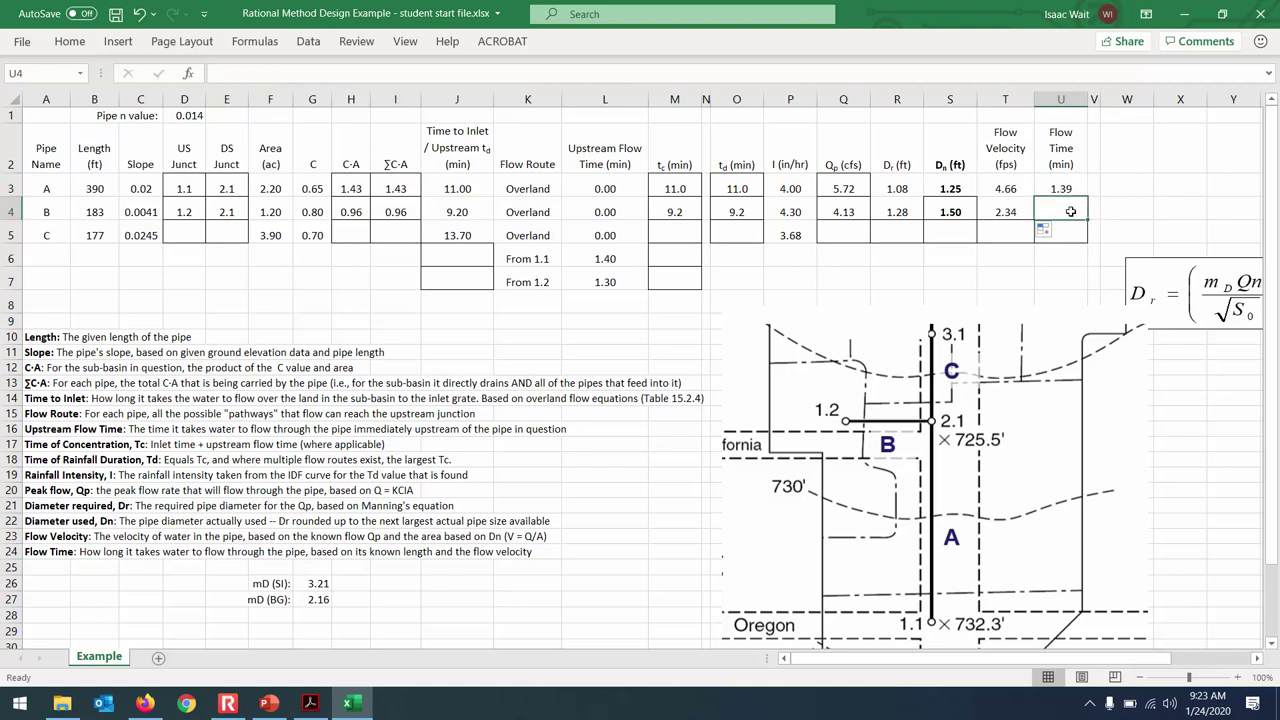
pyautogui.hotkey('ctrl', 'c')
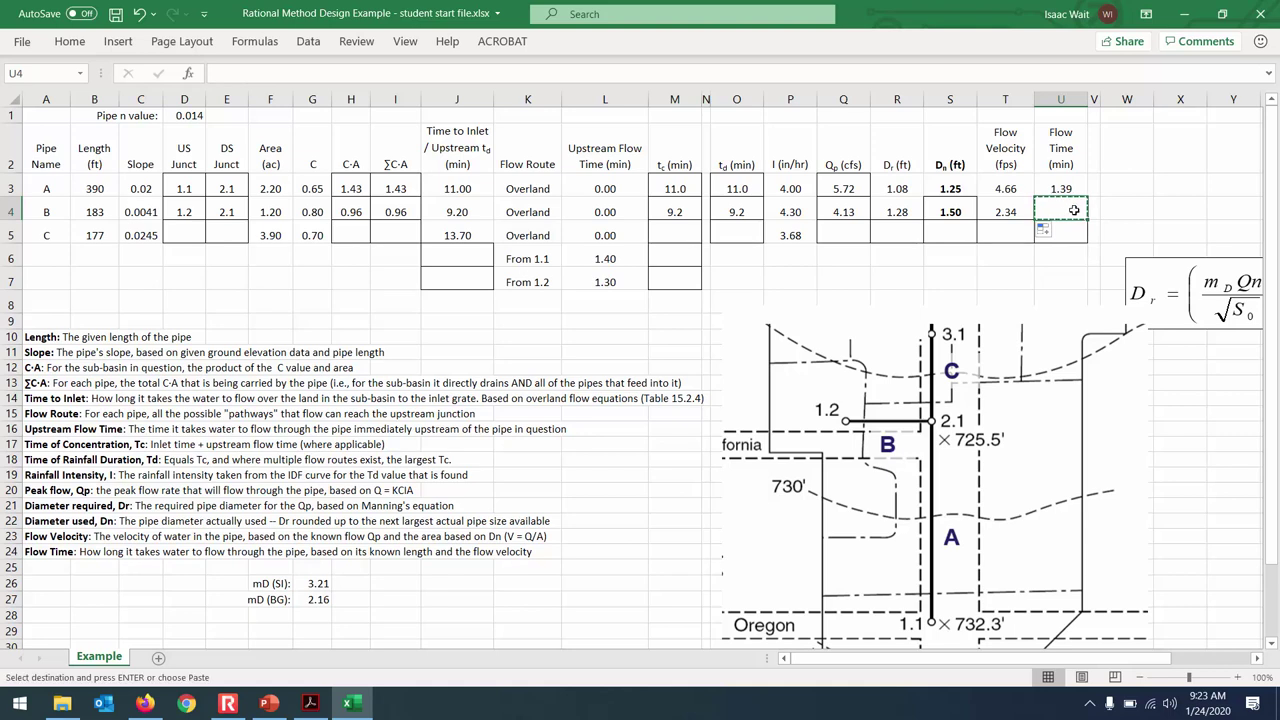
pyautogui.press('Escape')
# Step: Fill pipe A's flow time formula from U3 down to pipe B in U4
pyautogui.click(1079, 185)
pyautogui.moveTo(1087, 196); pyautogui.dragTo(1086, 219)
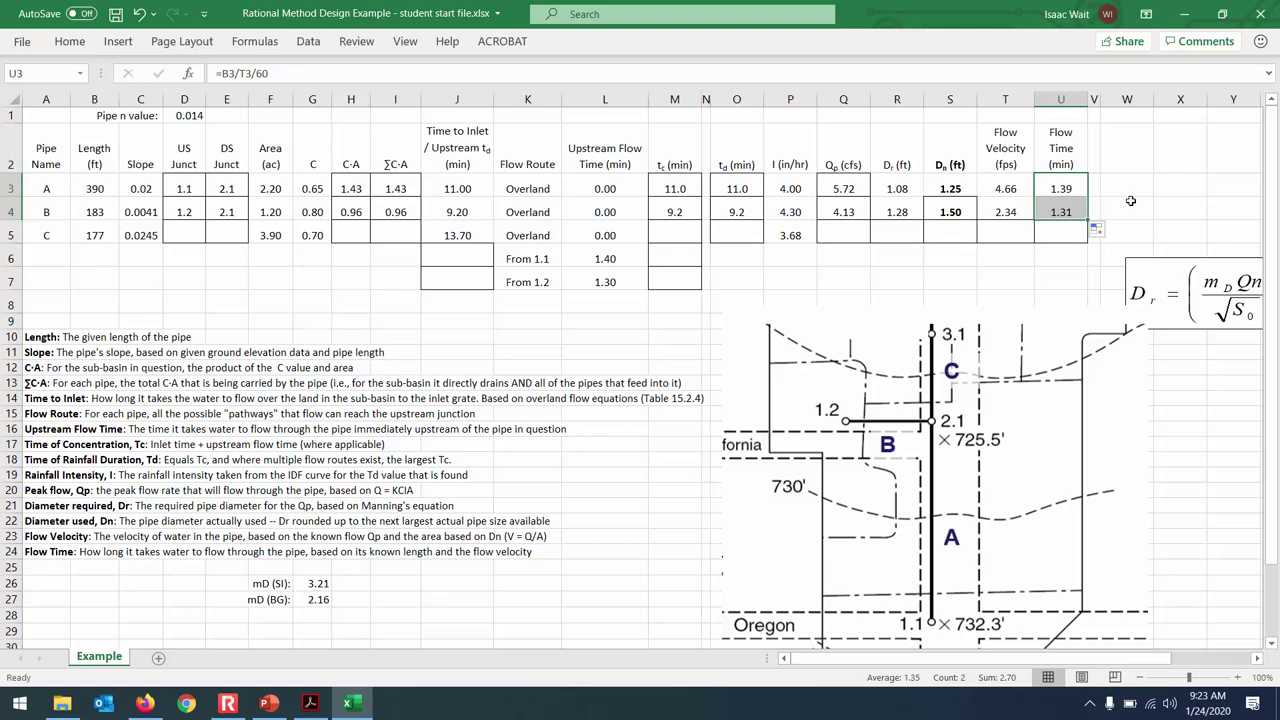
pyautogui.click(1130, 201)
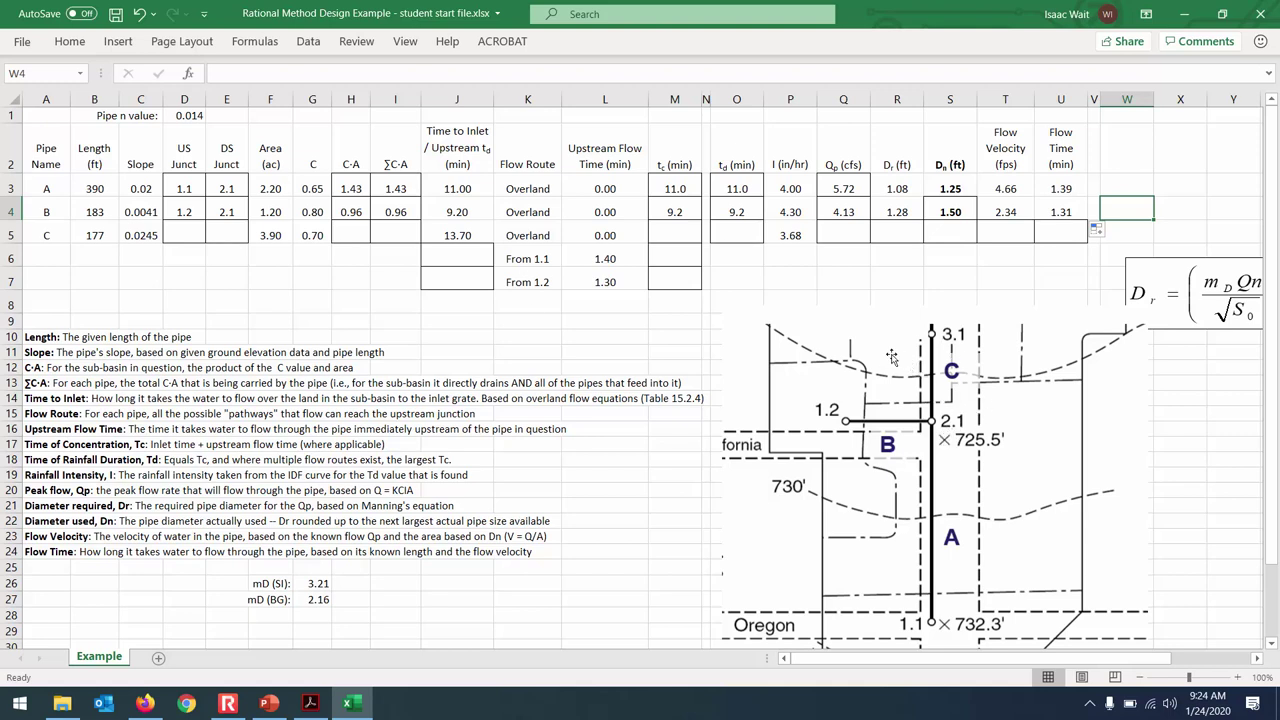
# Step: Enter pipe C's upstream junction 2.1 in D5 and downstream junction 3.1 in E5
pyautogui.click(191, 232)
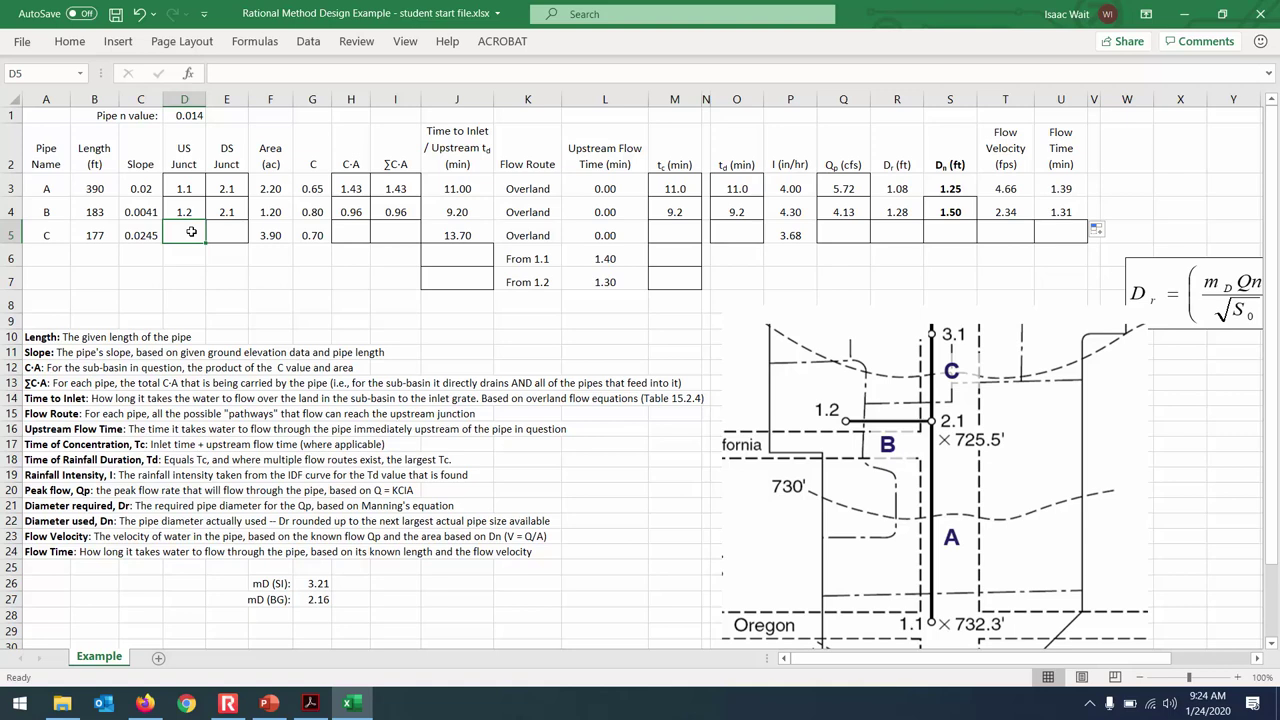
pyautogui.write('2.1')
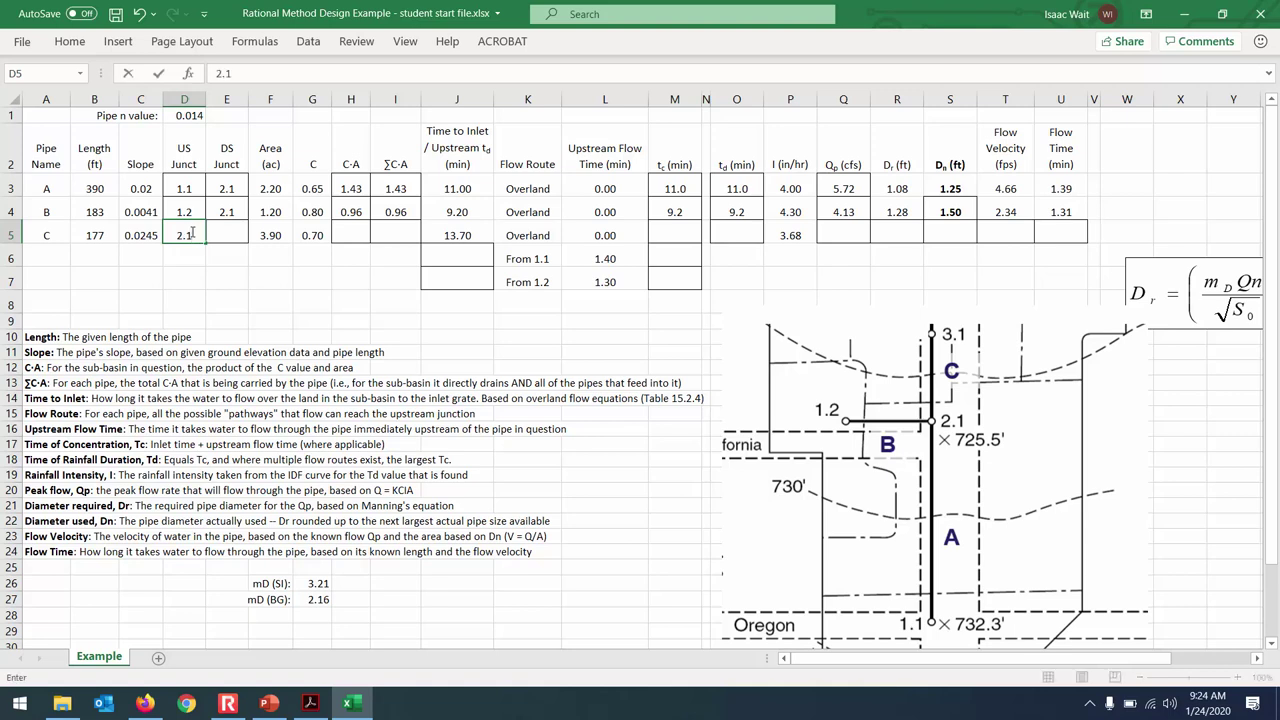
pyautogui.press('Tab')
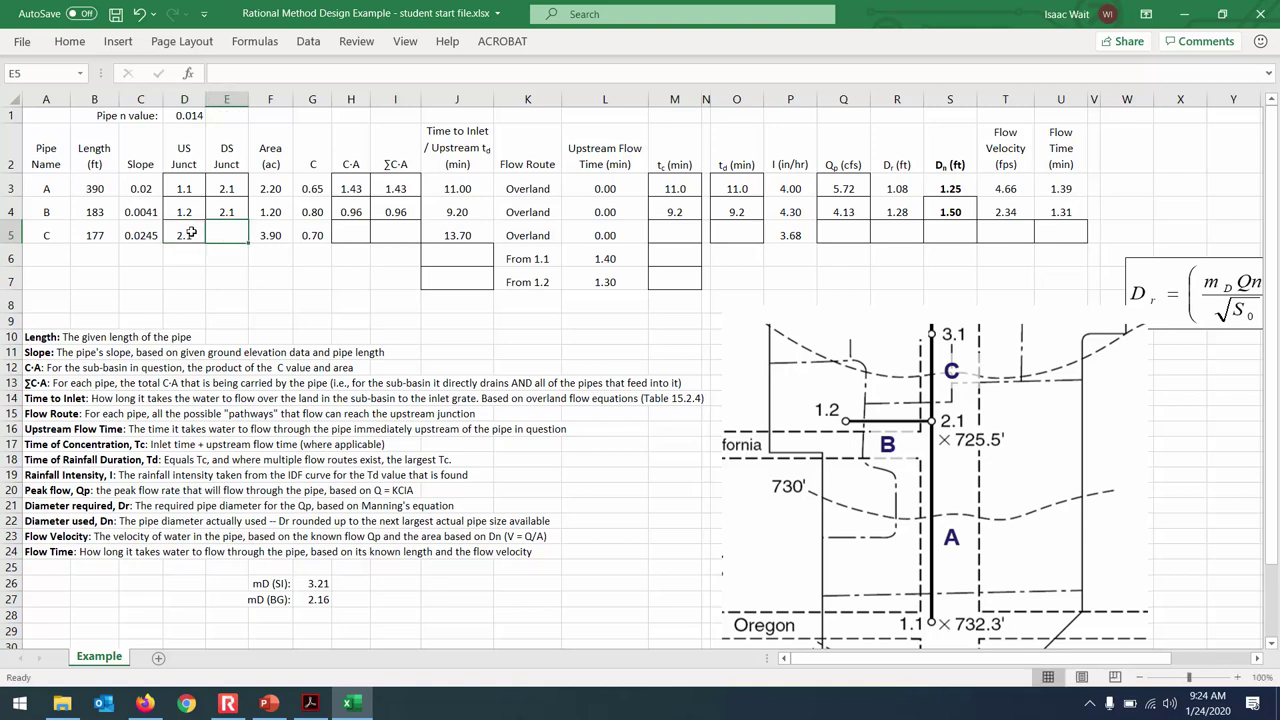
pyautogui.write('3.1')
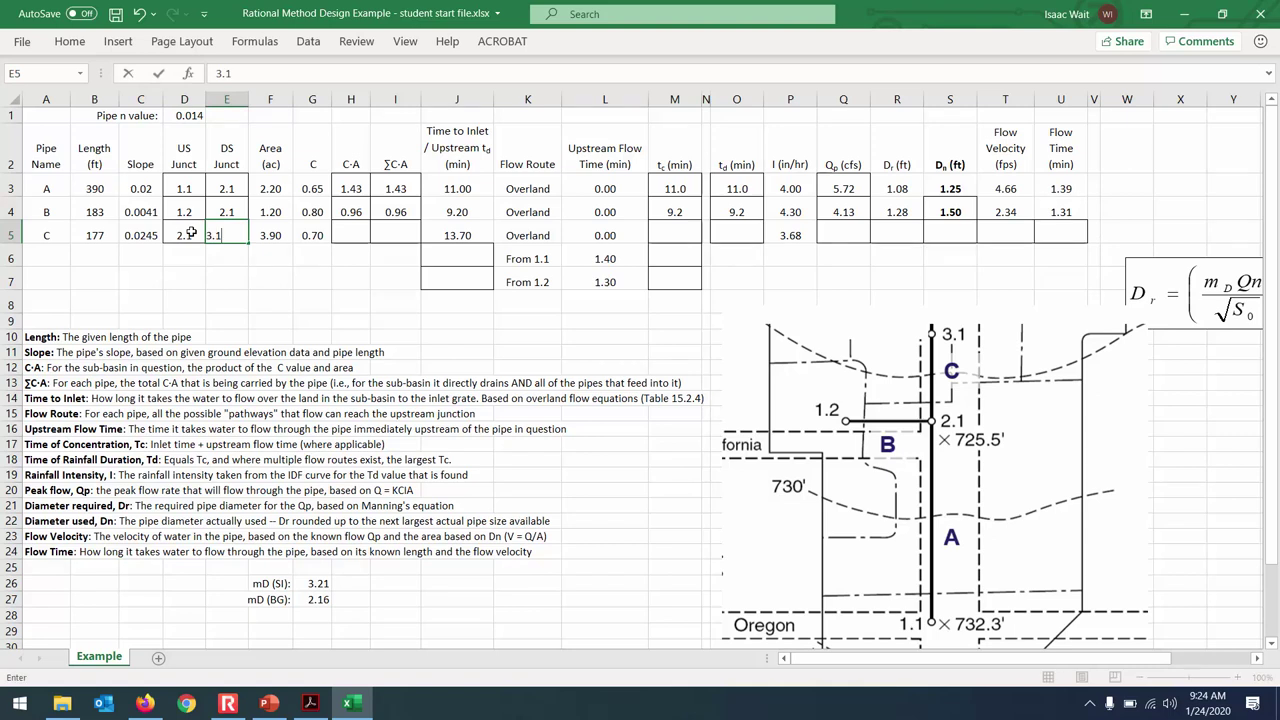
pyautogui.press('Tab')
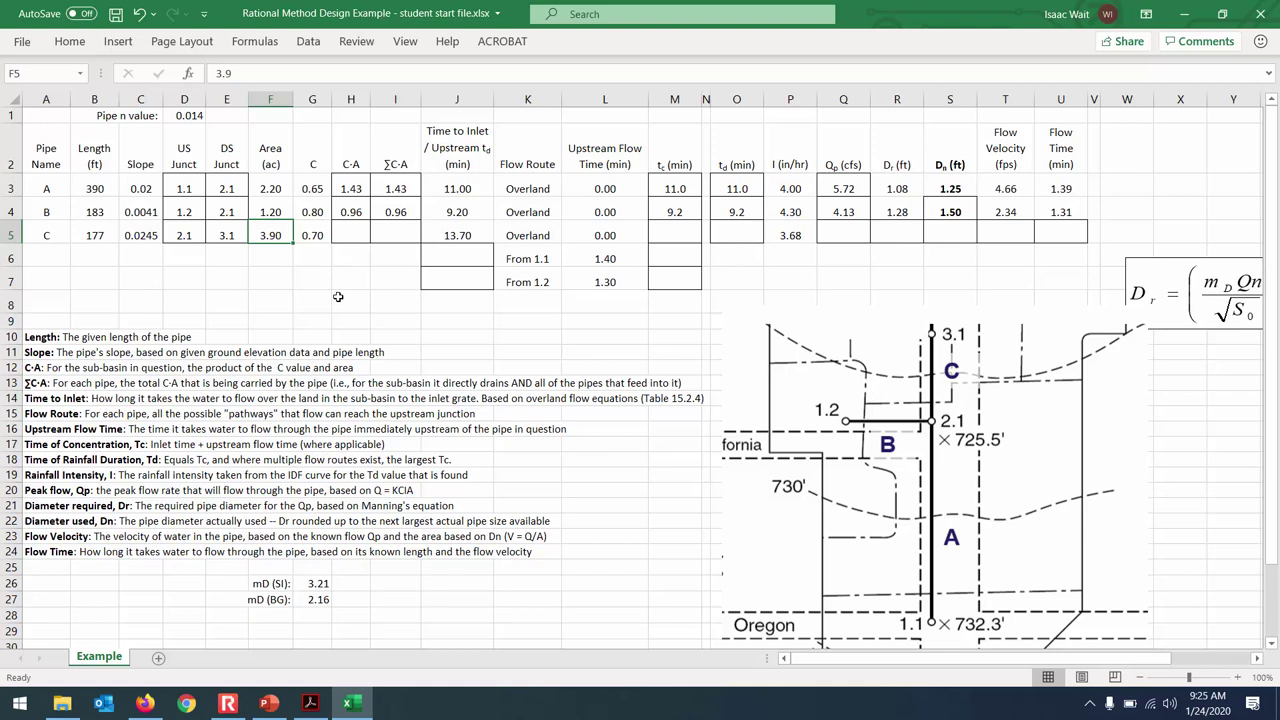
# Step: Calculate pipe C's C·A in H5 as its runoff coefficient times area with =G5*F5
pyautogui.click(316, 234)
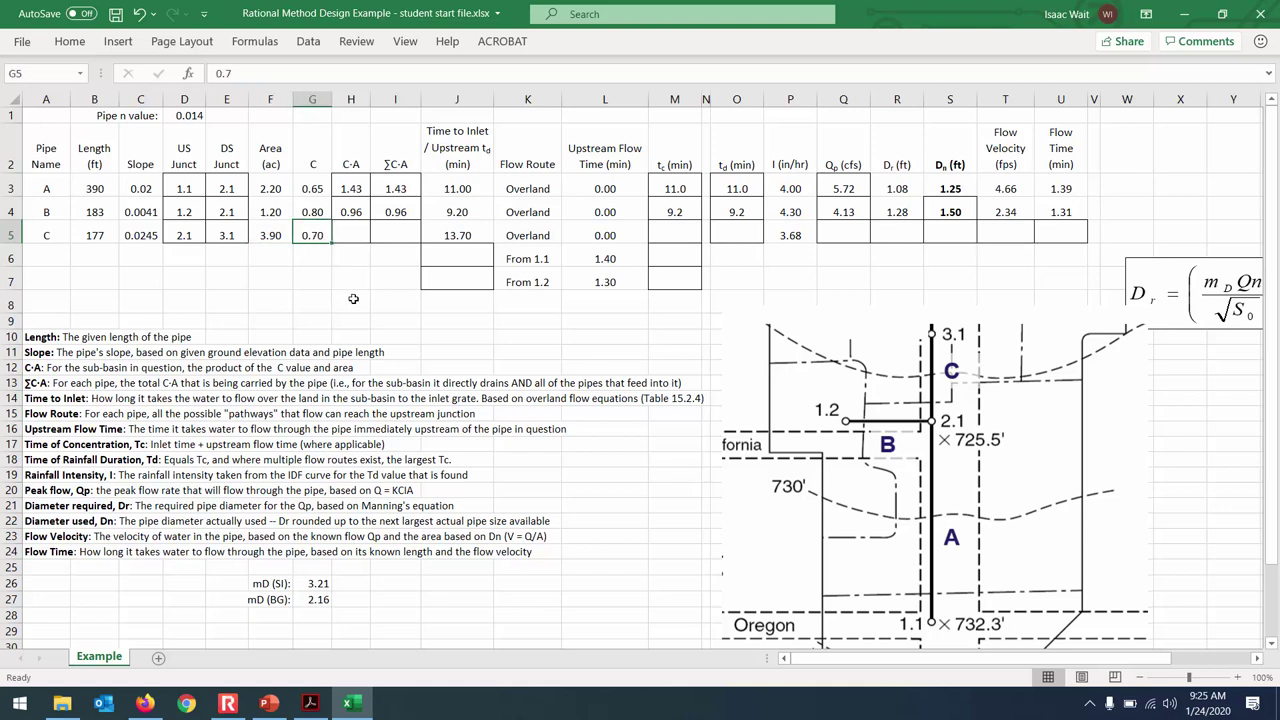
pyautogui.click(353, 235)
pyautogui.write('=')
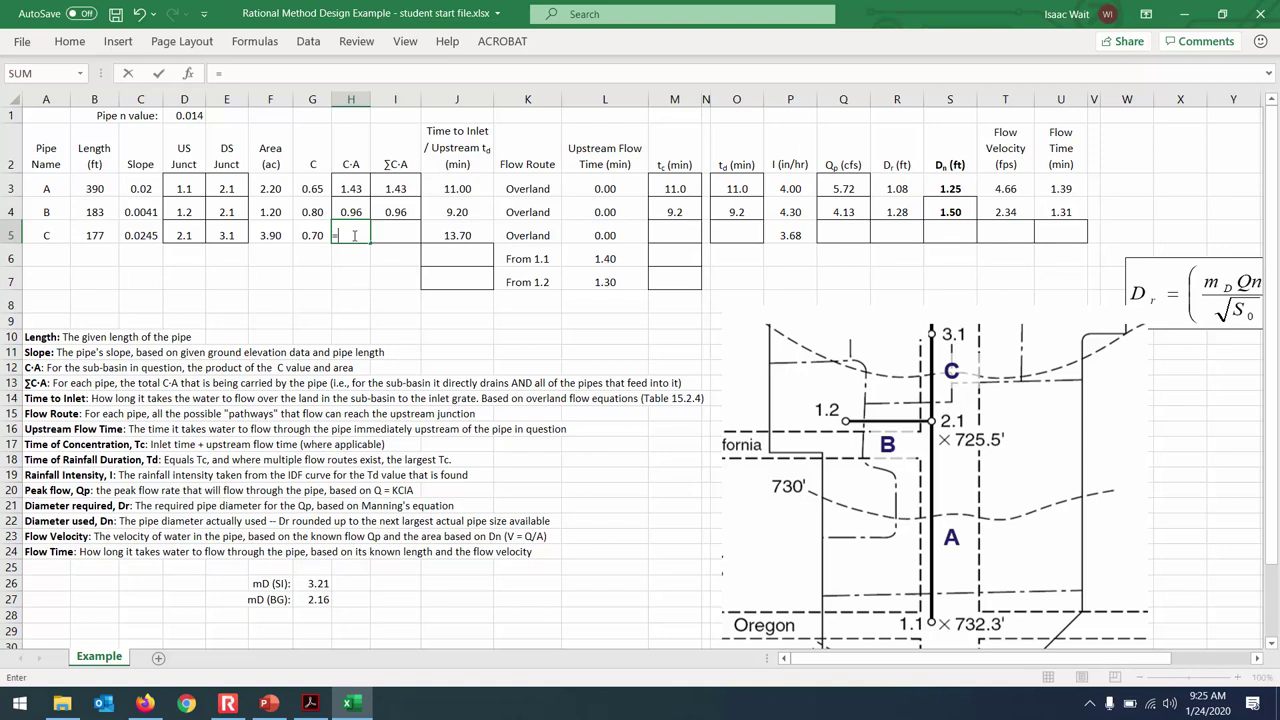
pyautogui.click(316, 234)
pyautogui.write('*')
pyautogui.click(285, 233)
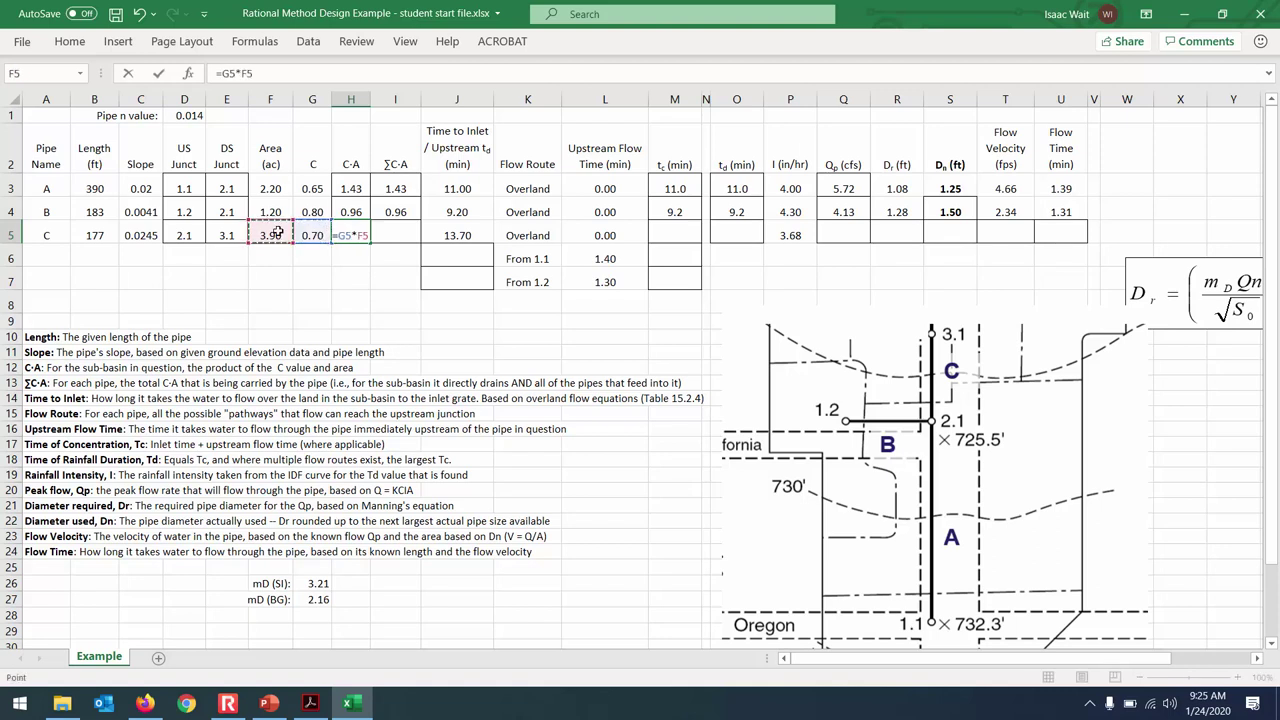
pyautogui.press('Return')
pyautogui.click(345, 232)
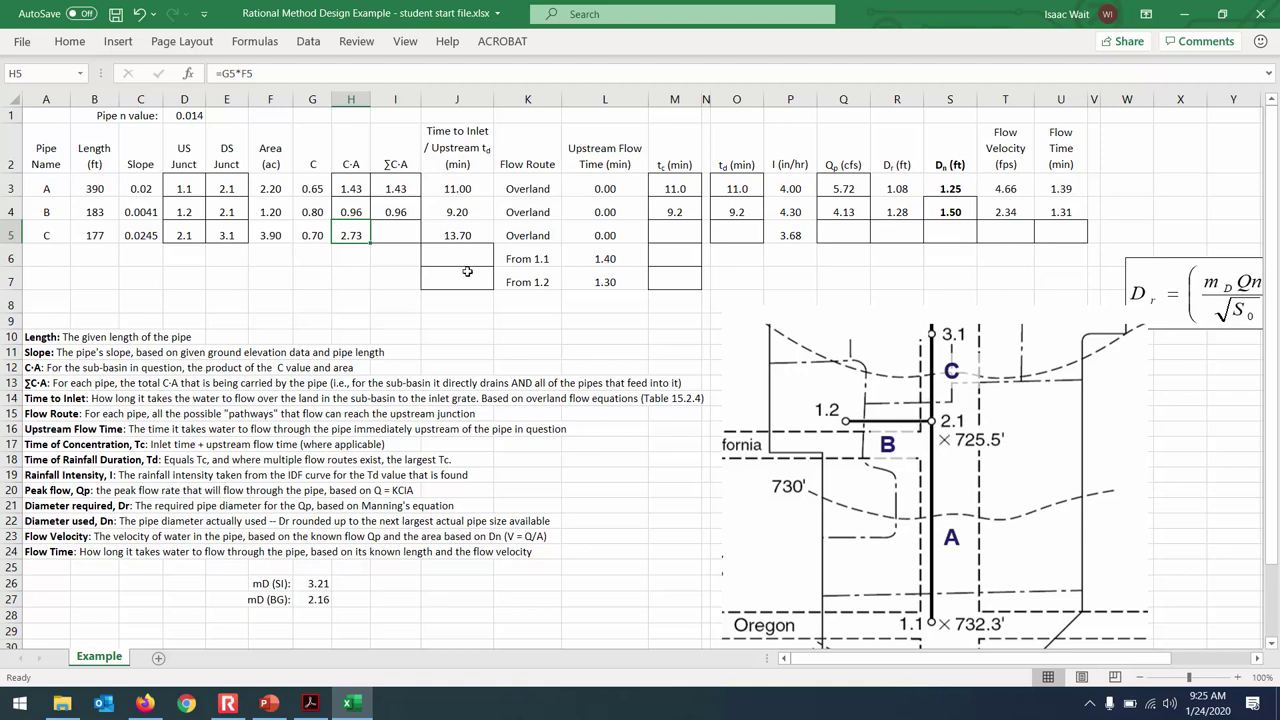
# Step: Total pipe C's cumulative ∑C·A in I5 as the C·A values of pipes A, B and C with =H3+H4+H5
pyautogui.click(407, 228)
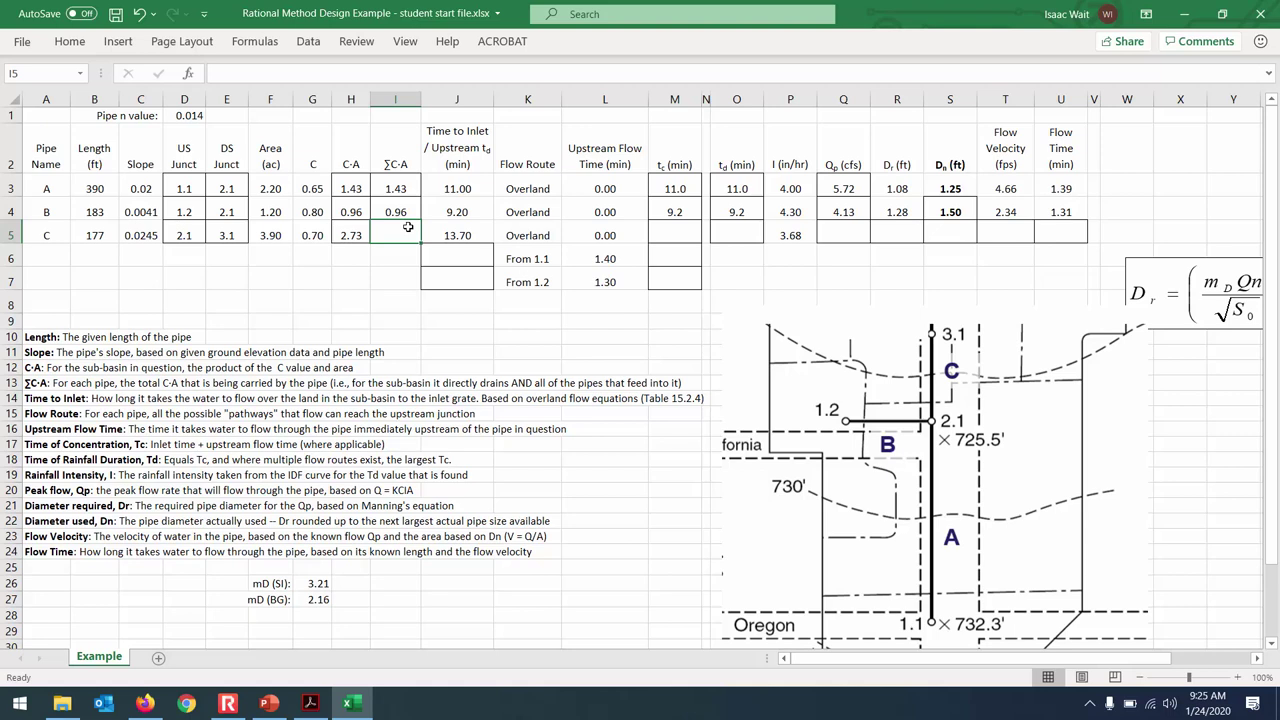
pyautogui.write('=')
pyautogui.click(350, 190)
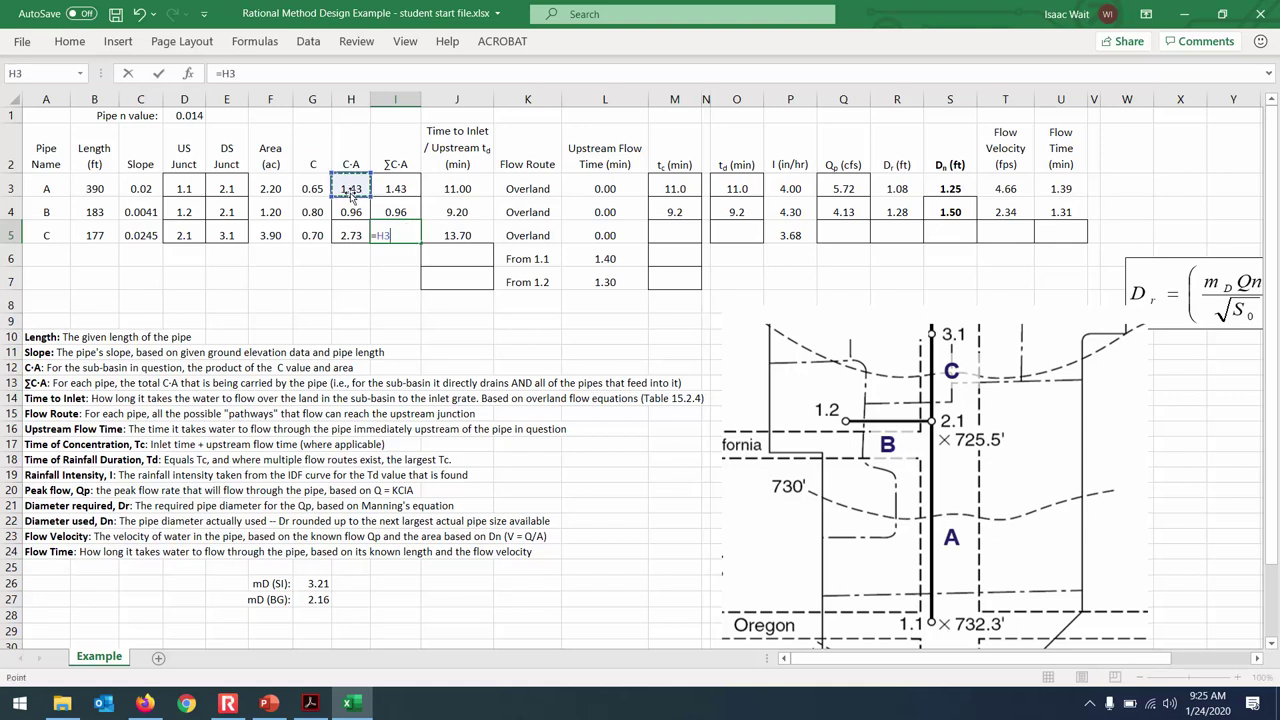
pyautogui.write('+')
pyautogui.click(352, 206)
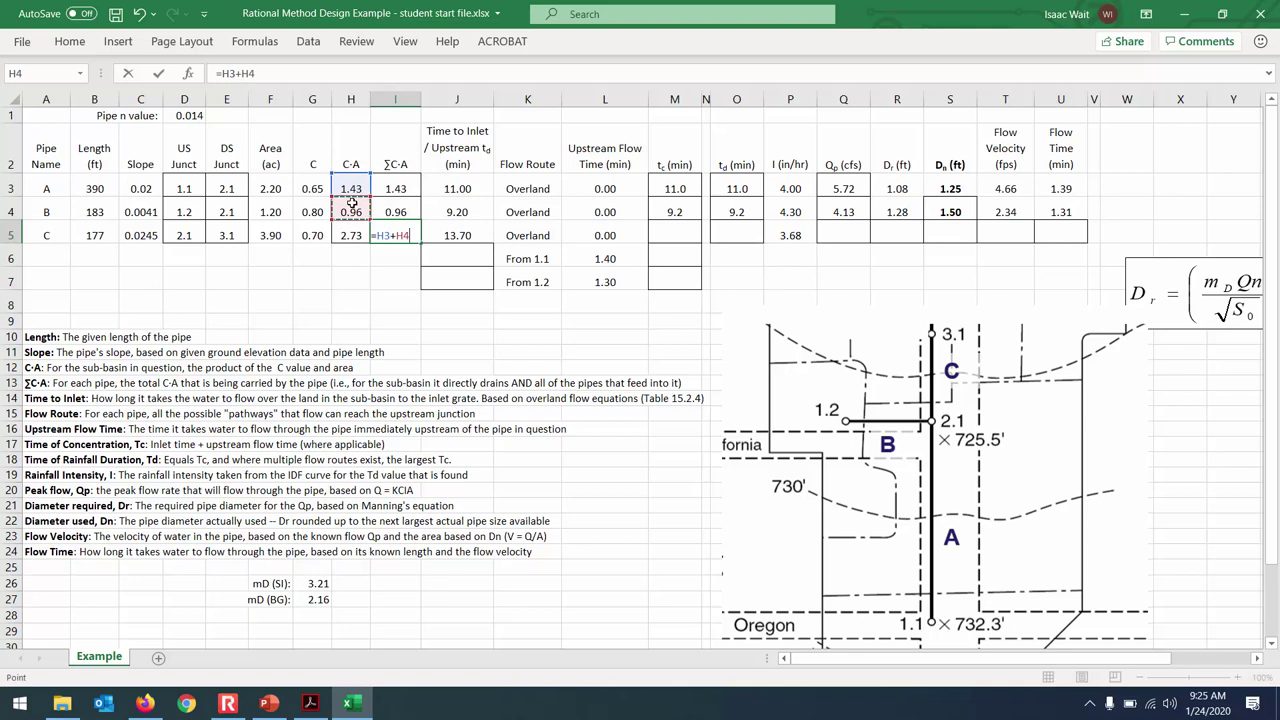
pyautogui.write('+')
pyautogui.click(352, 233)
pyautogui.press('Return')
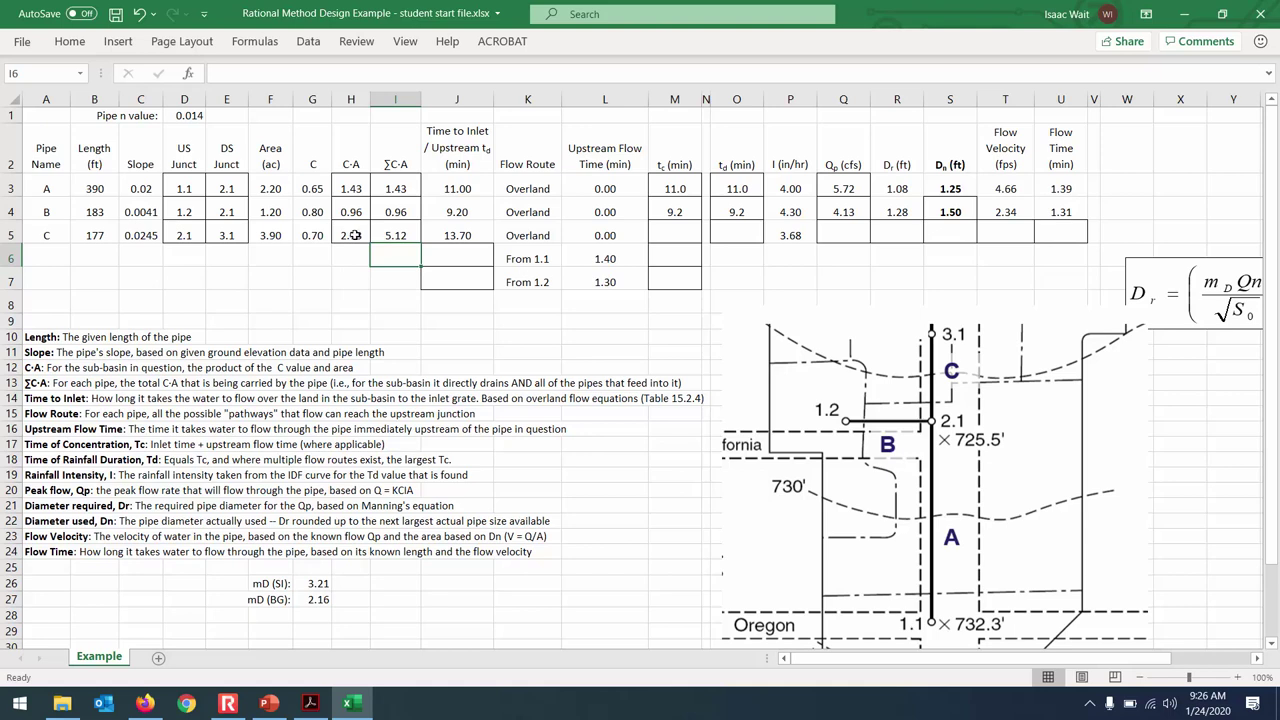
pyautogui.click(391, 236)
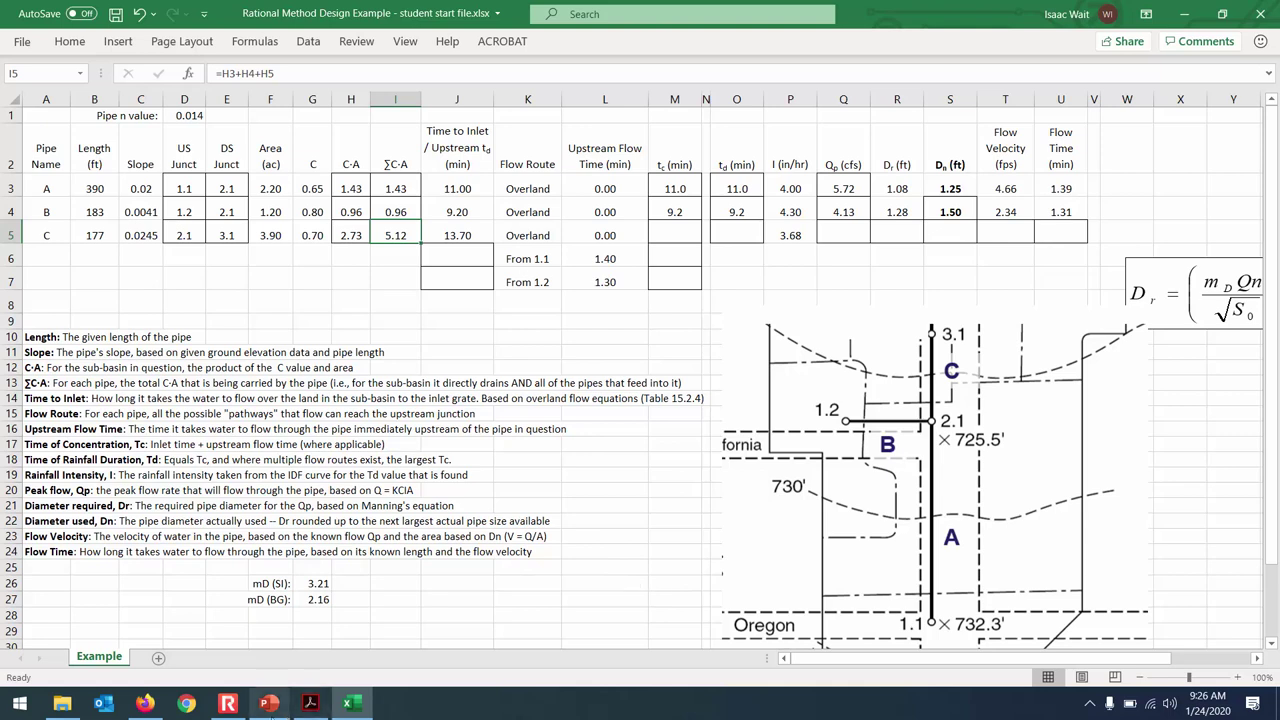
pyautogui.moveTo(288, 708)
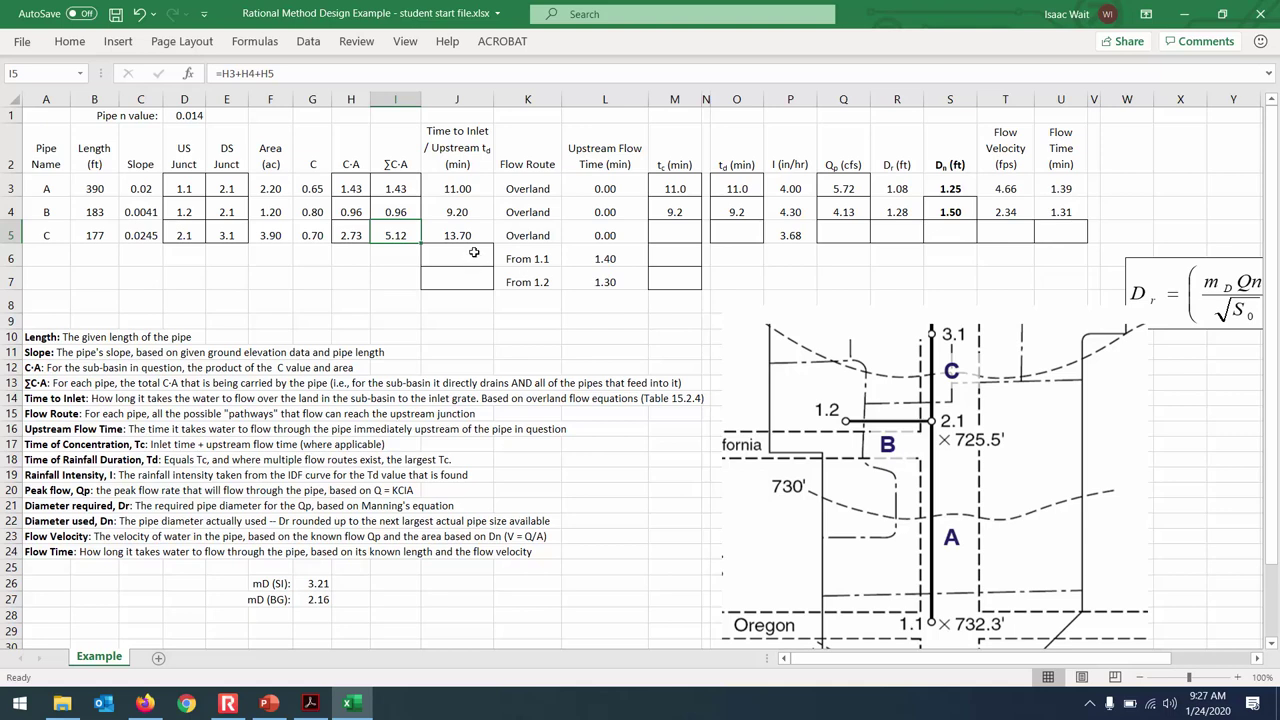
# Step: Link the upstream times for pipe C's flow routes: =J3 in J6 for the route from 1.1 and =J4 in J7 for the route from 1.2
pyautogui.click(475, 236)
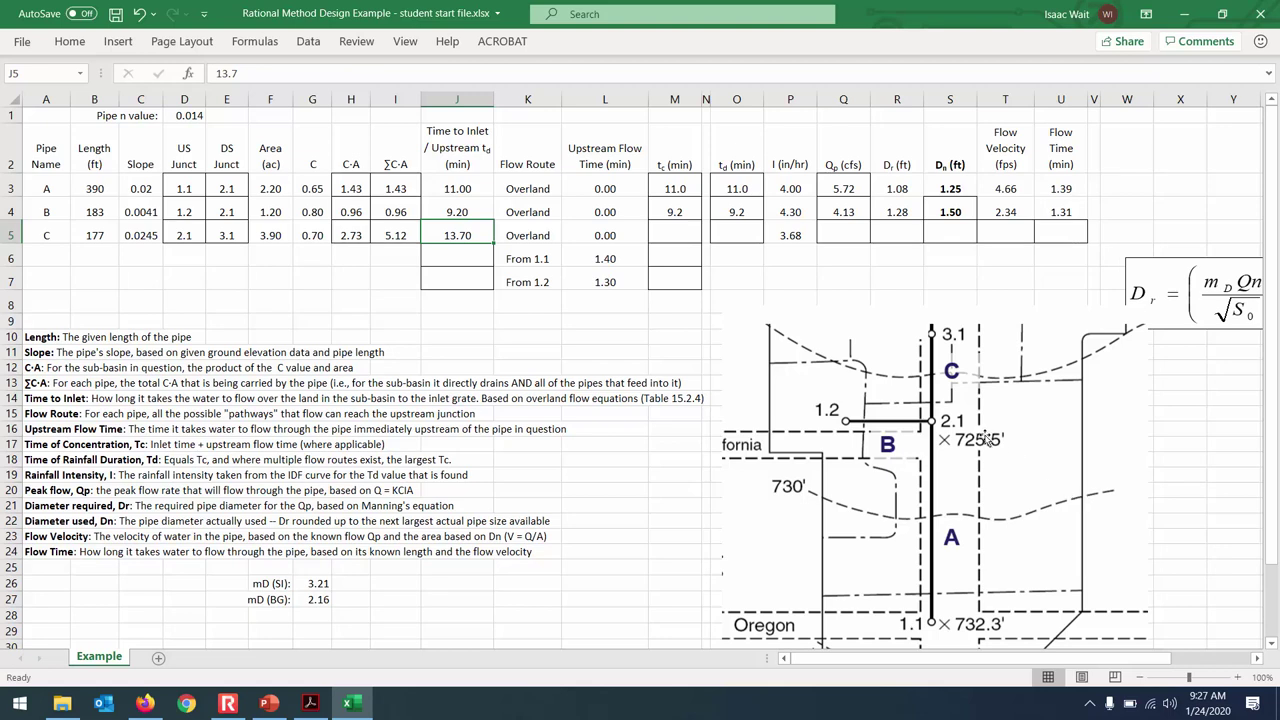
pyautogui.click(453, 256)
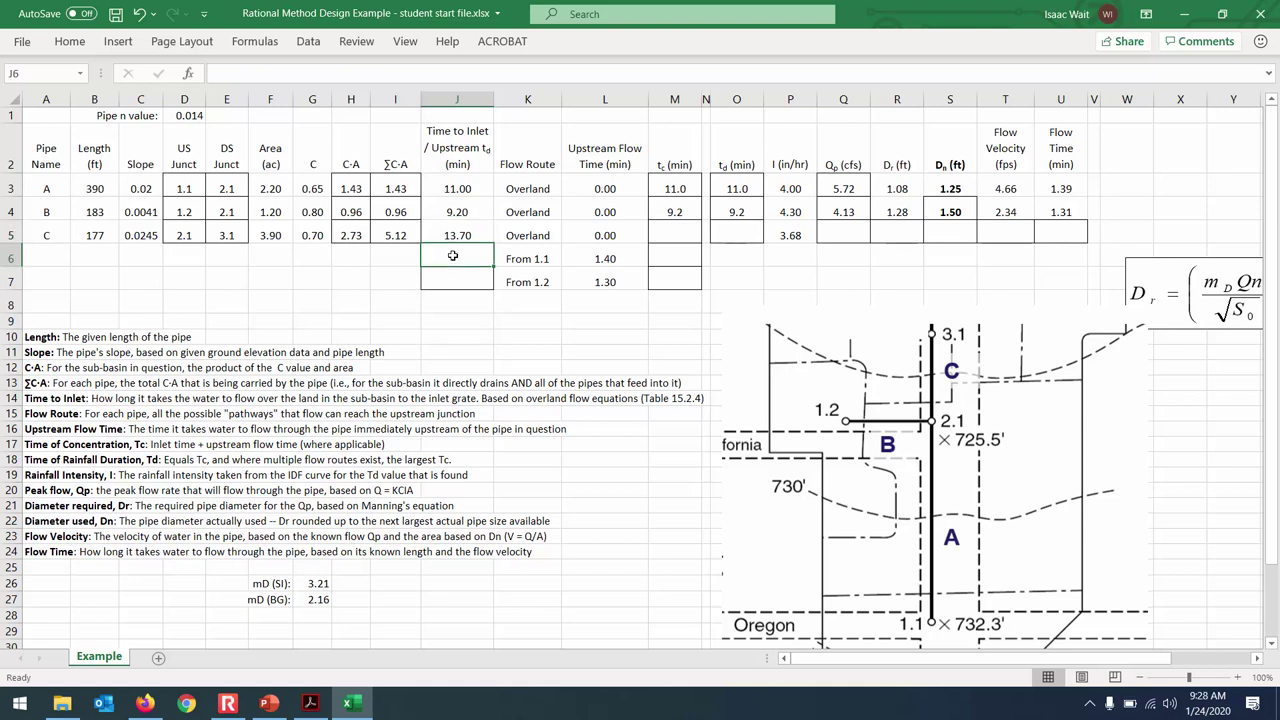
pyautogui.write('=')
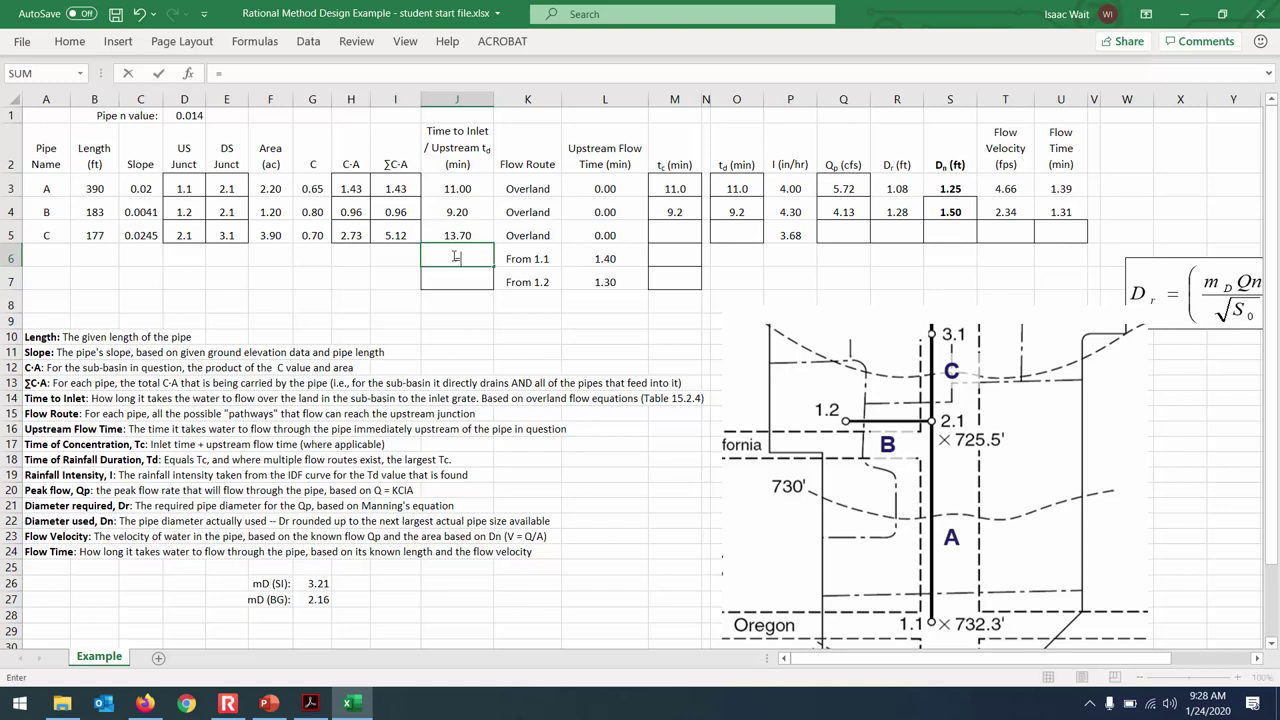
pyautogui.click(457, 188)
pyautogui.press('Return')
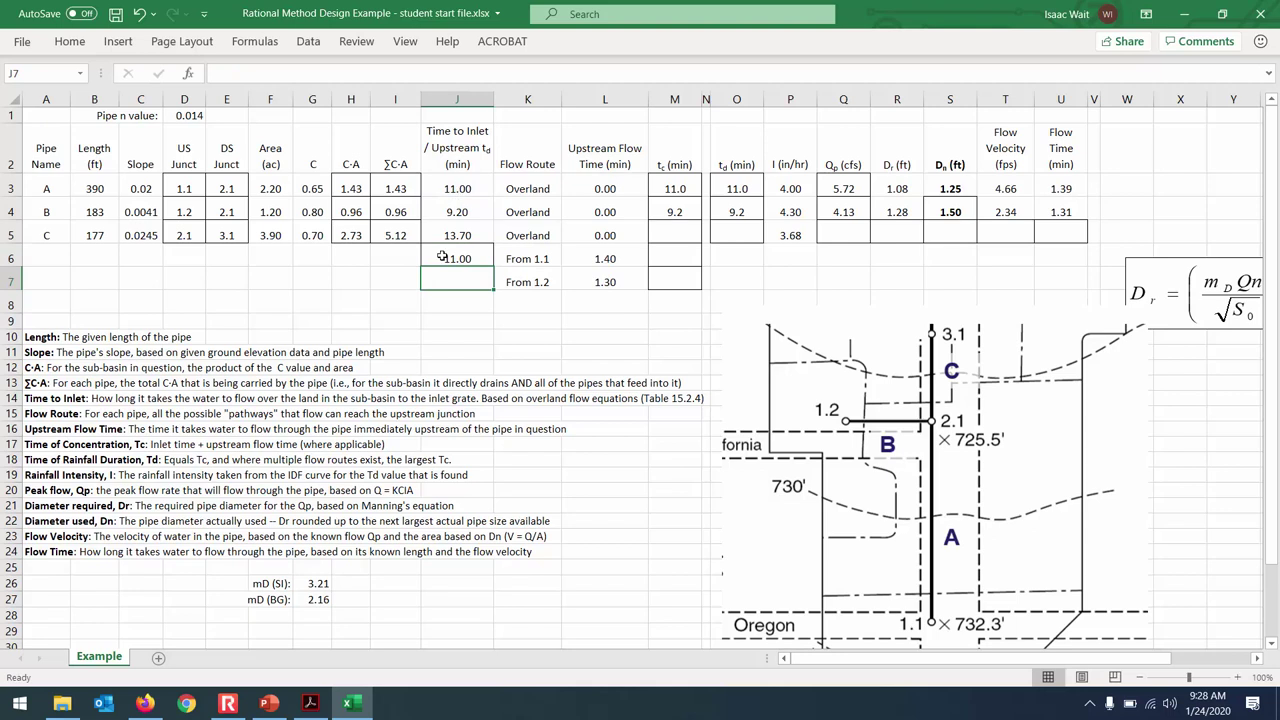
pyautogui.write('=')
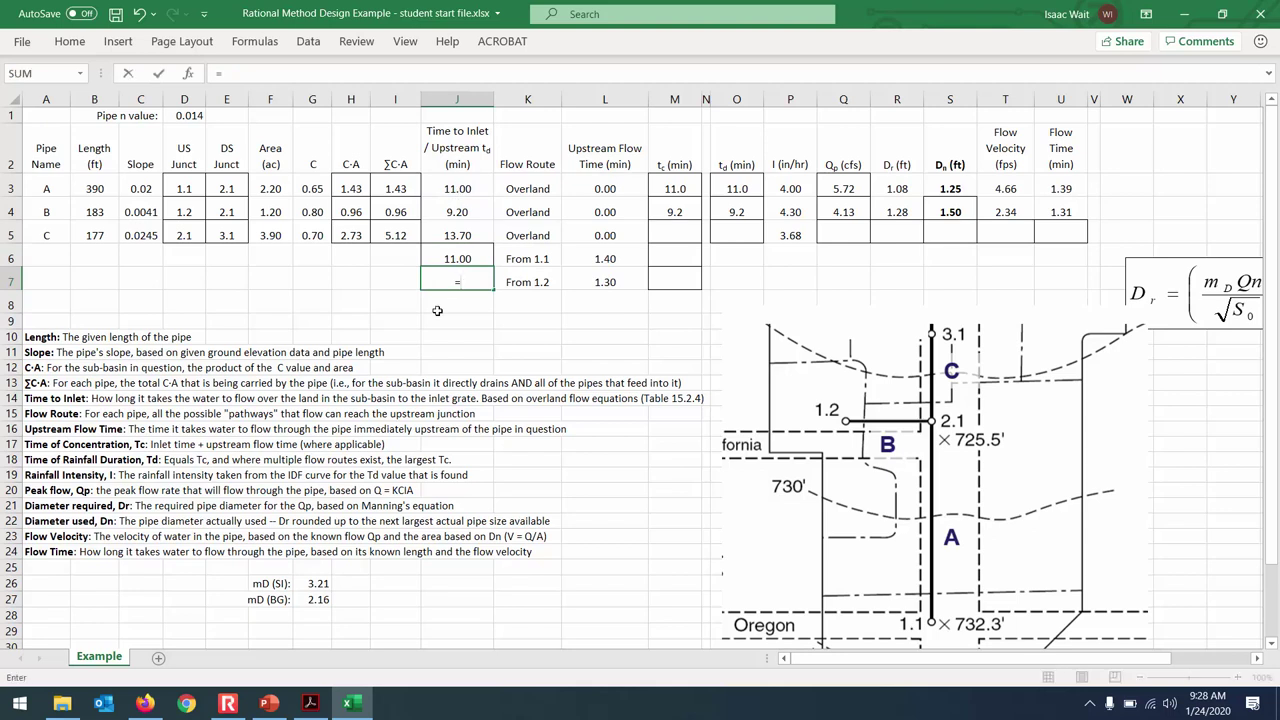
pyautogui.click(469, 210)
pyautogui.press('Return')
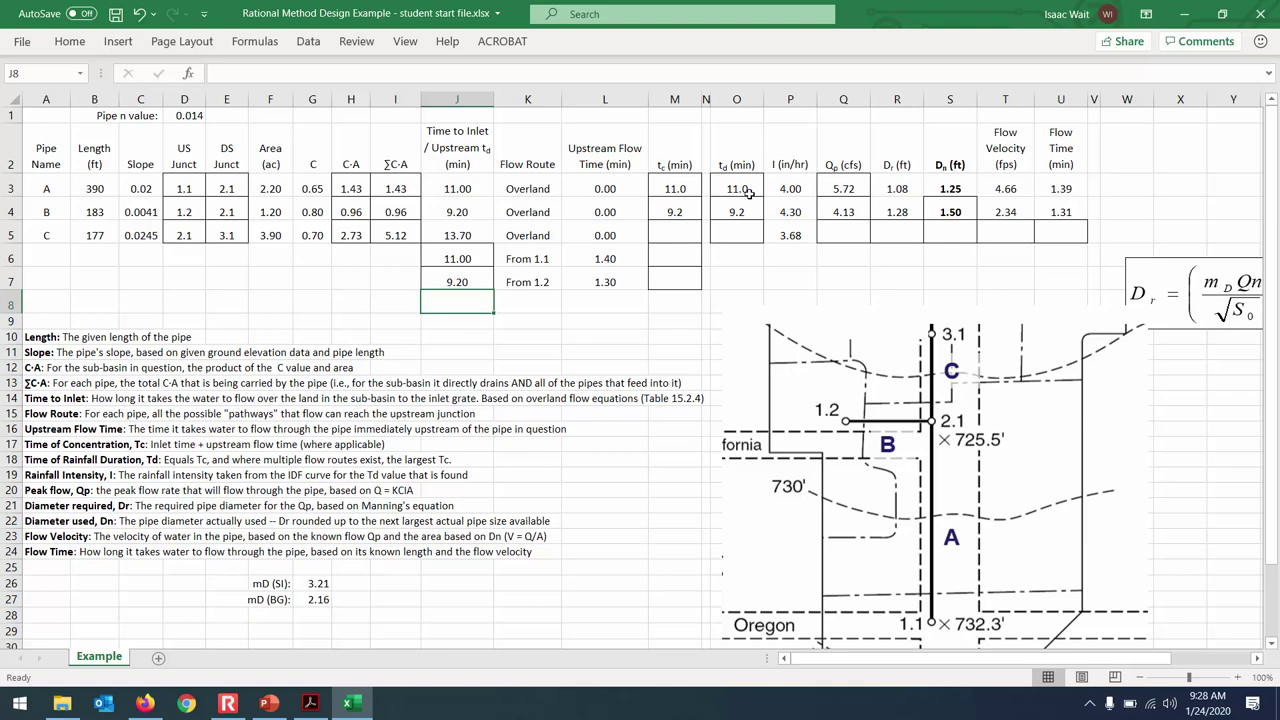
# Step: Set the time of concentration for pipe C's overland route in M5 to its inlet time with =J5
pyautogui.click(676, 234)
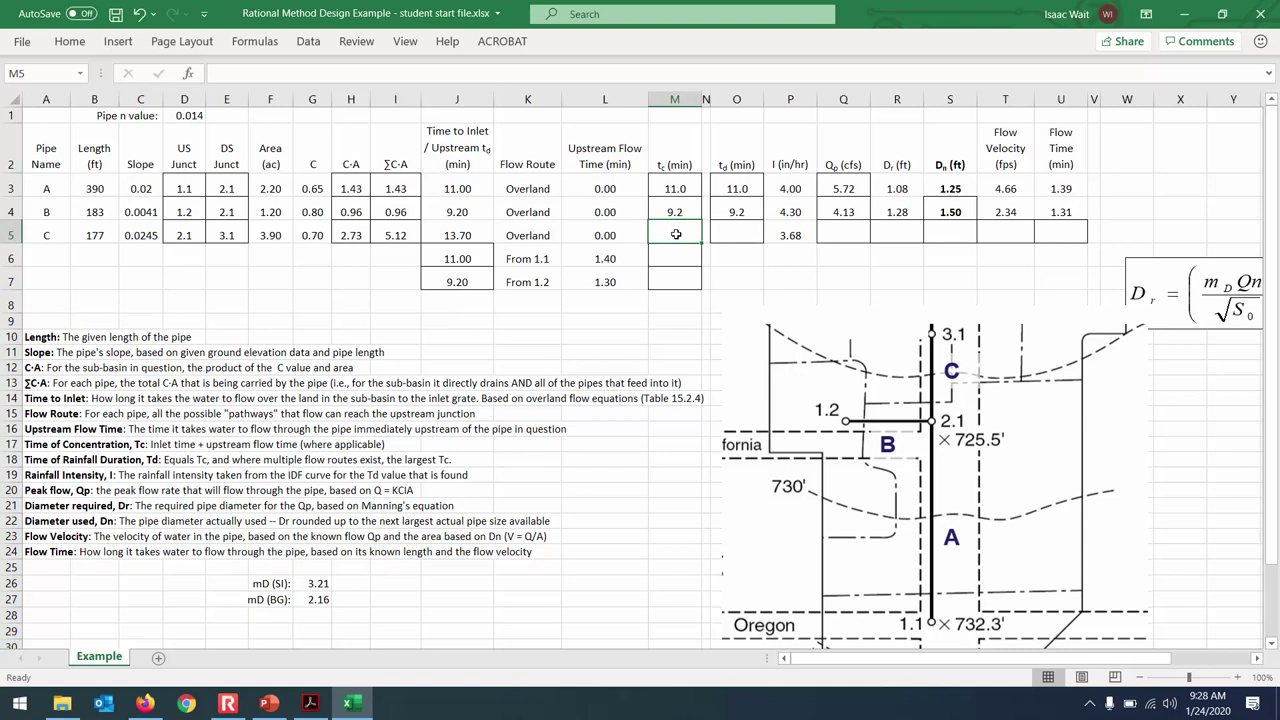
pyautogui.write('=')
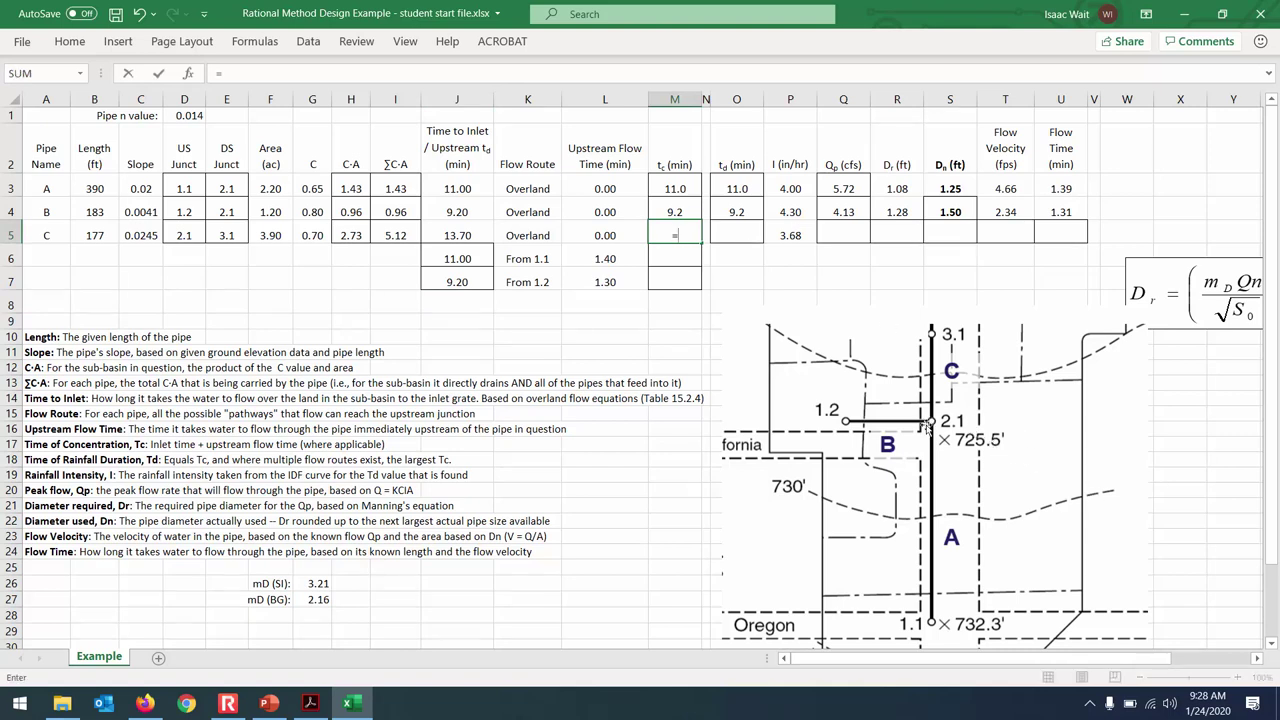
pyautogui.click(456, 233)
pyautogui.press('Return')
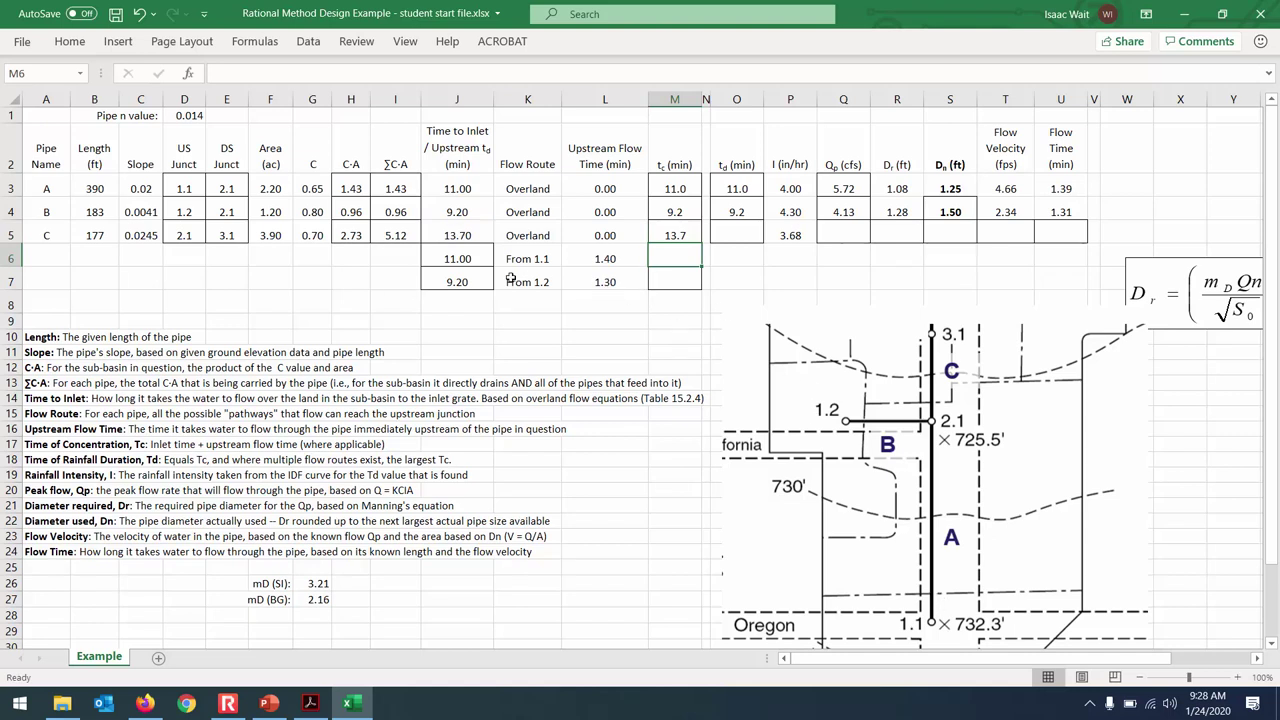
# Step: Calculate the time of concentration for route 1.1 in M6 with =J6+L6 and fill it down to route 1.2 in M7
pyautogui.write('=')
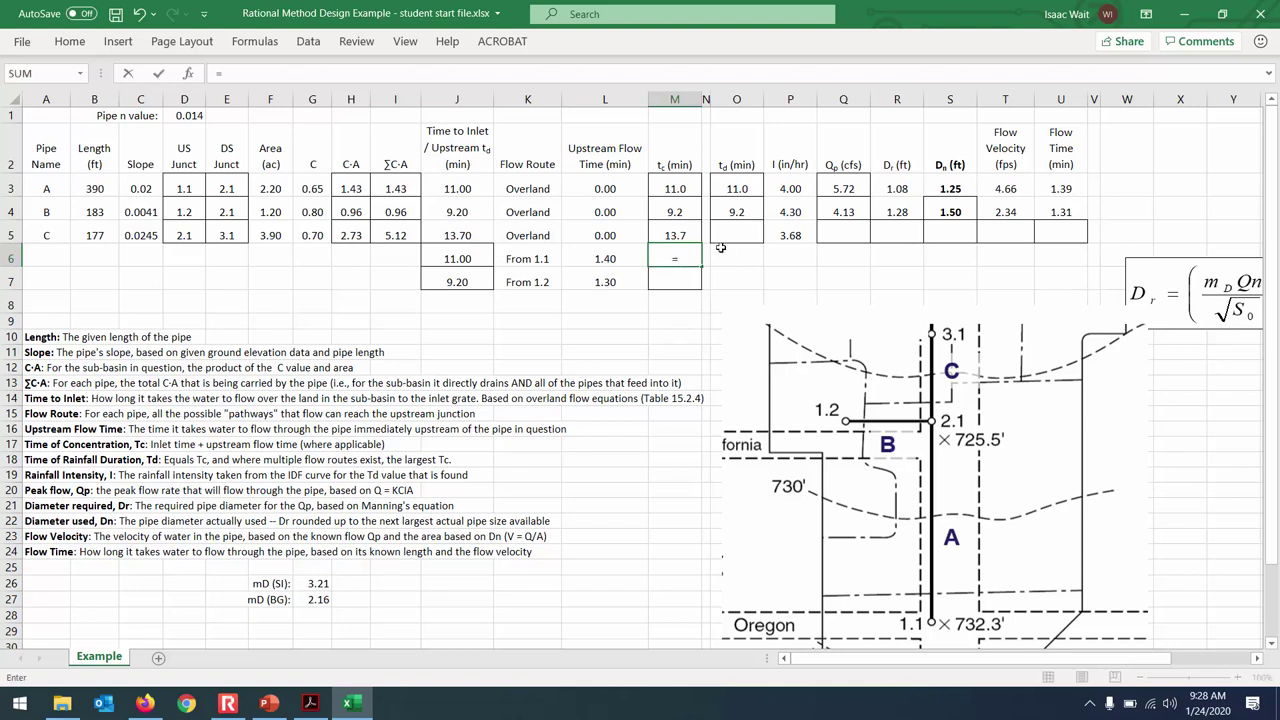
pyautogui.click(463, 251)
pyautogui.write('+')
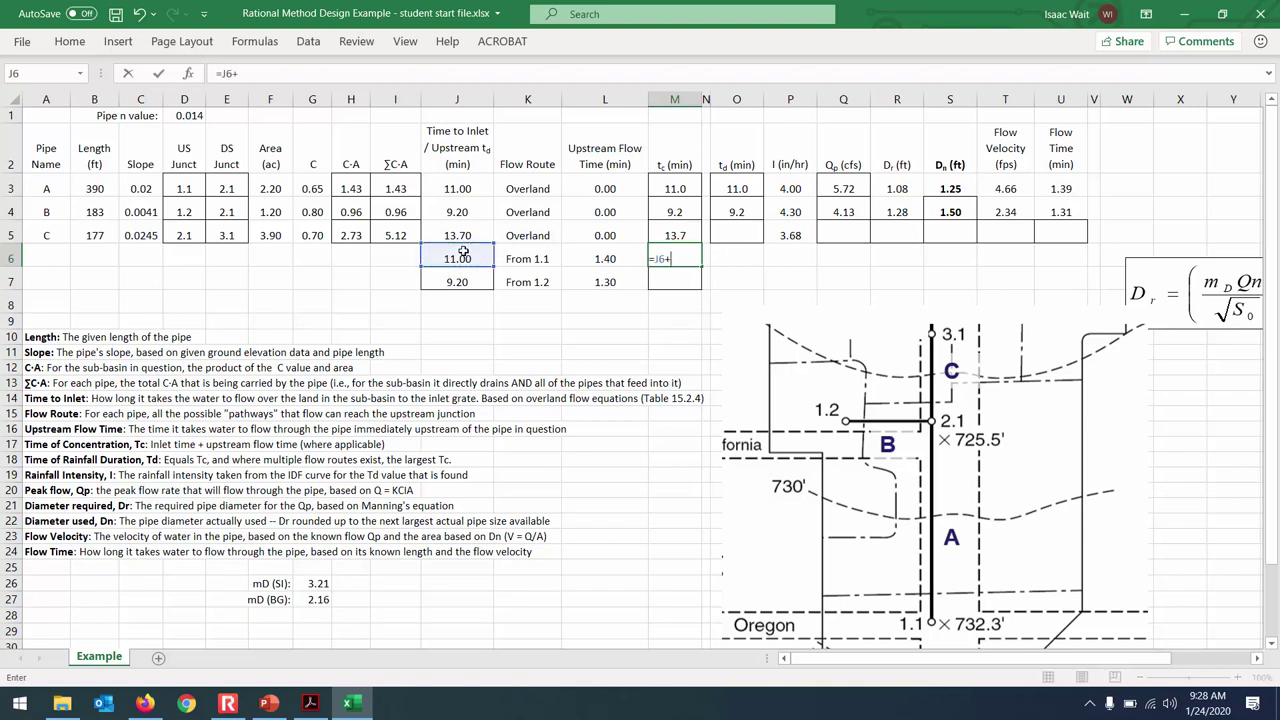
pyautogui.click(598, 258)
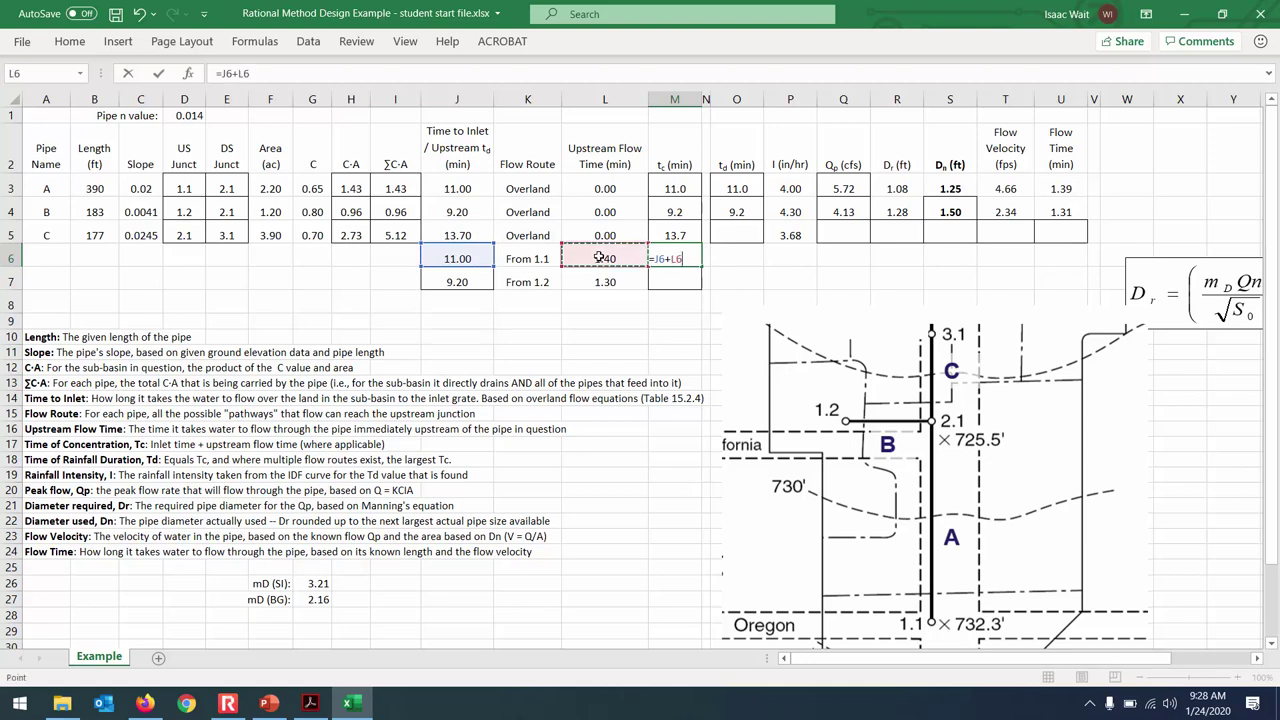
pyautogui.press('Return')
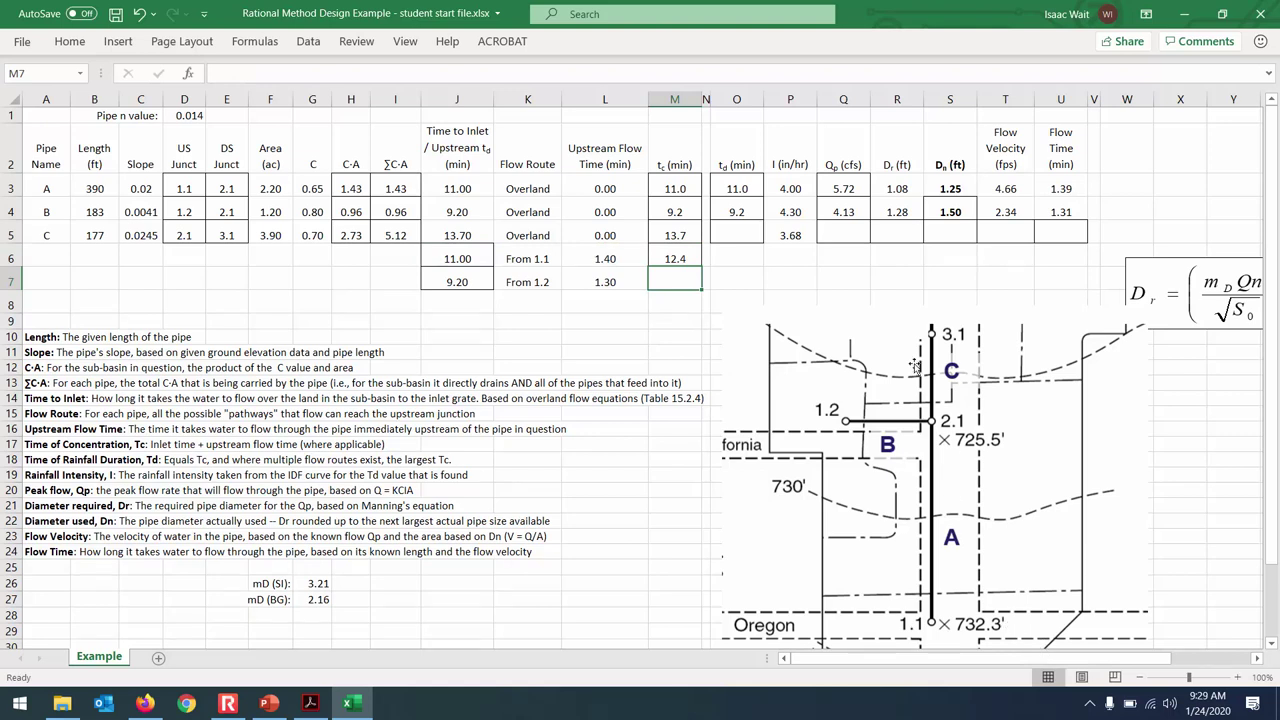
pyautogui.click(689, 257)
pyautogui.moveTo(701, 269); pyautogui.dragTo(697, 281)
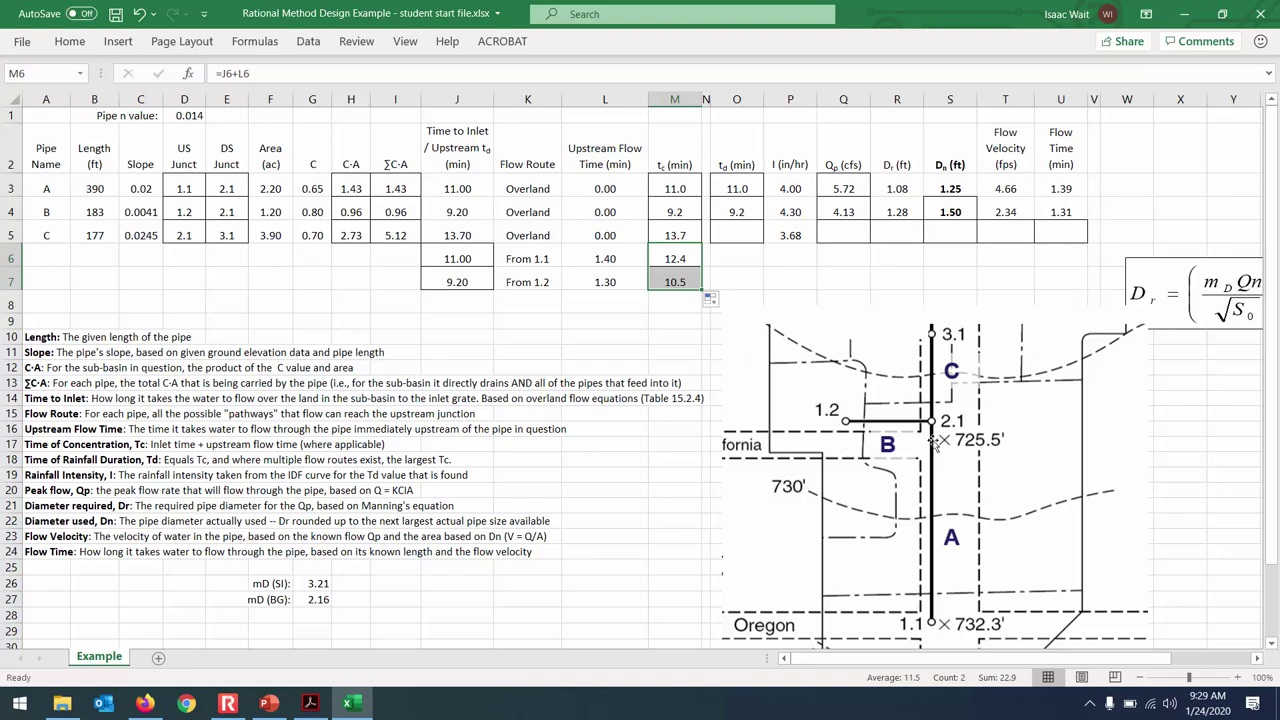
pyautogui.click(680, 281)
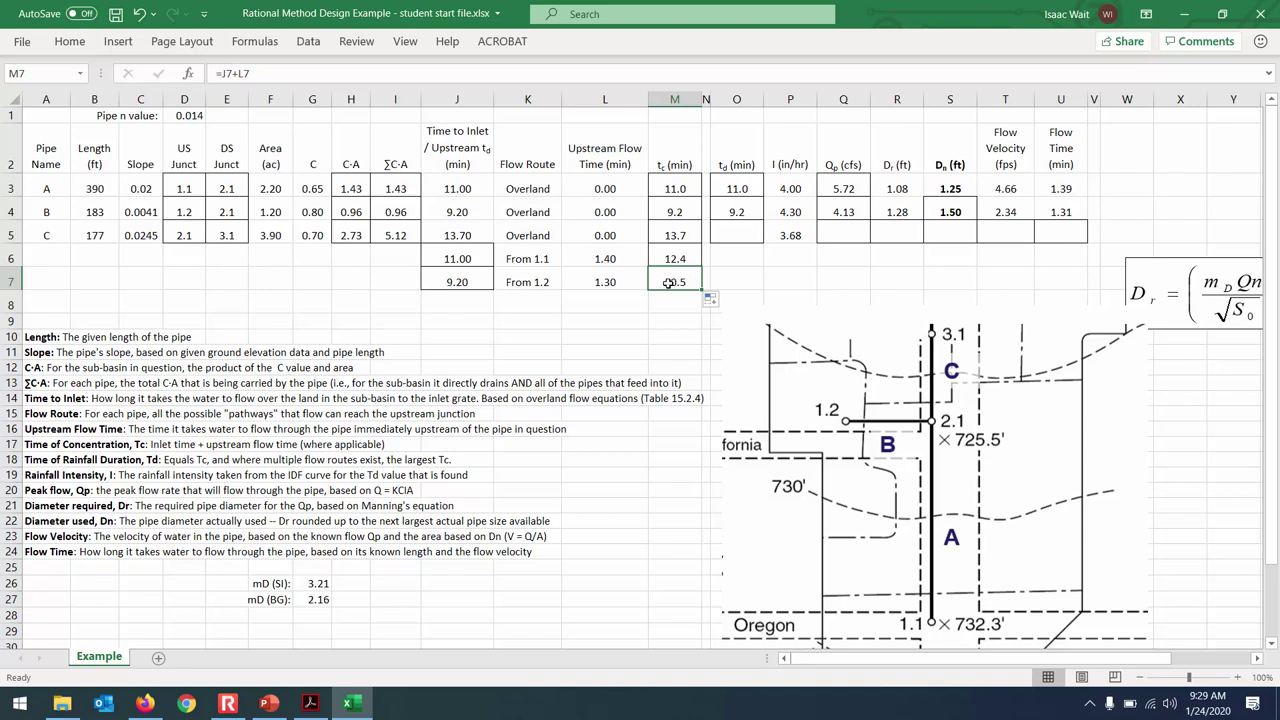
# Step: Set pipe C's rainfall duration td in O5 to the overland route's time of concentration with =M5
pyautogui.click(730, 232)
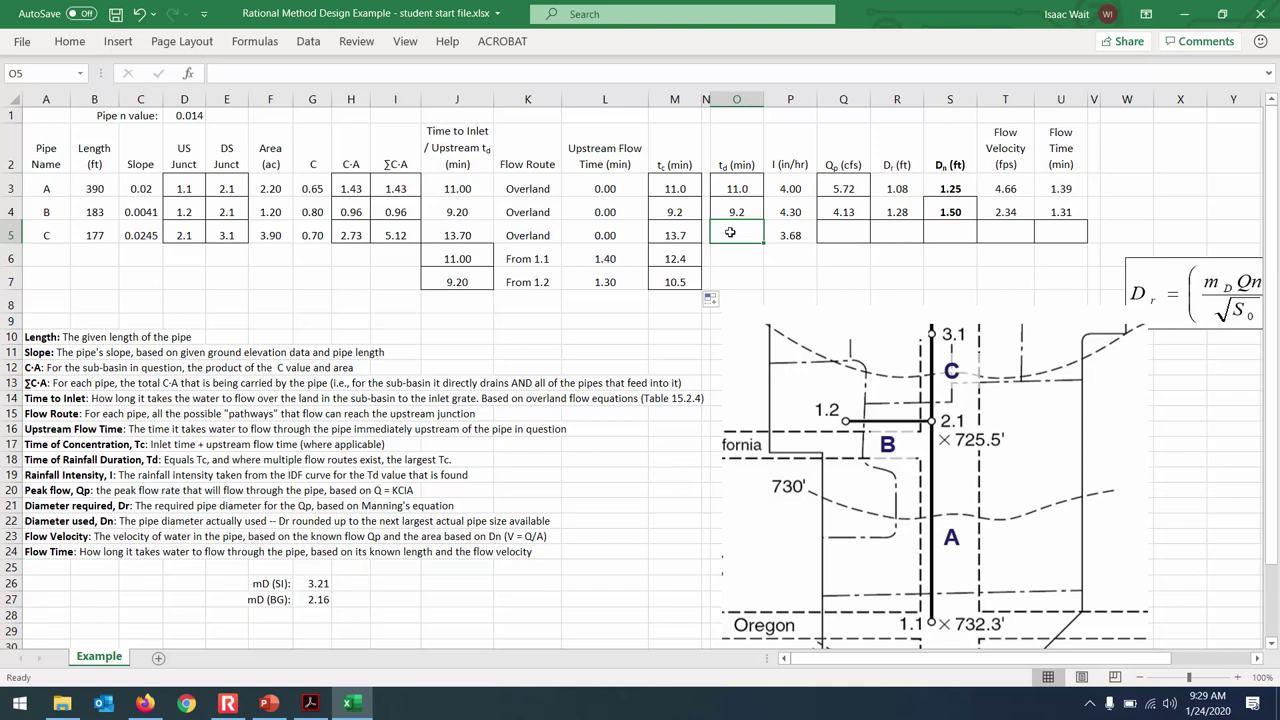
pyautogui.write('=')
pyautogui.click(680, 233)
pyautogui.press('Return')
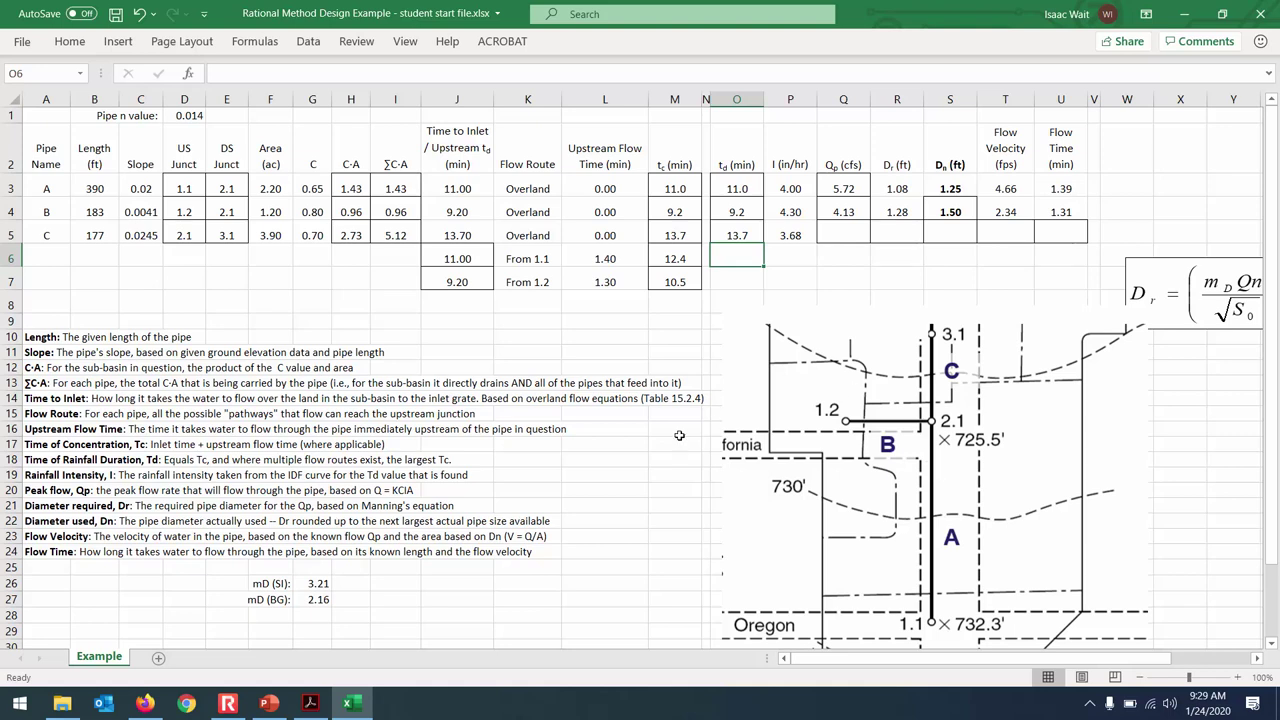
# Step: Check pipe C's rainfall intensity in P5 against the intensity-duration curve in the PowerPoint slides, returning to the Excel workbook
pyautogui.click(313, 705)
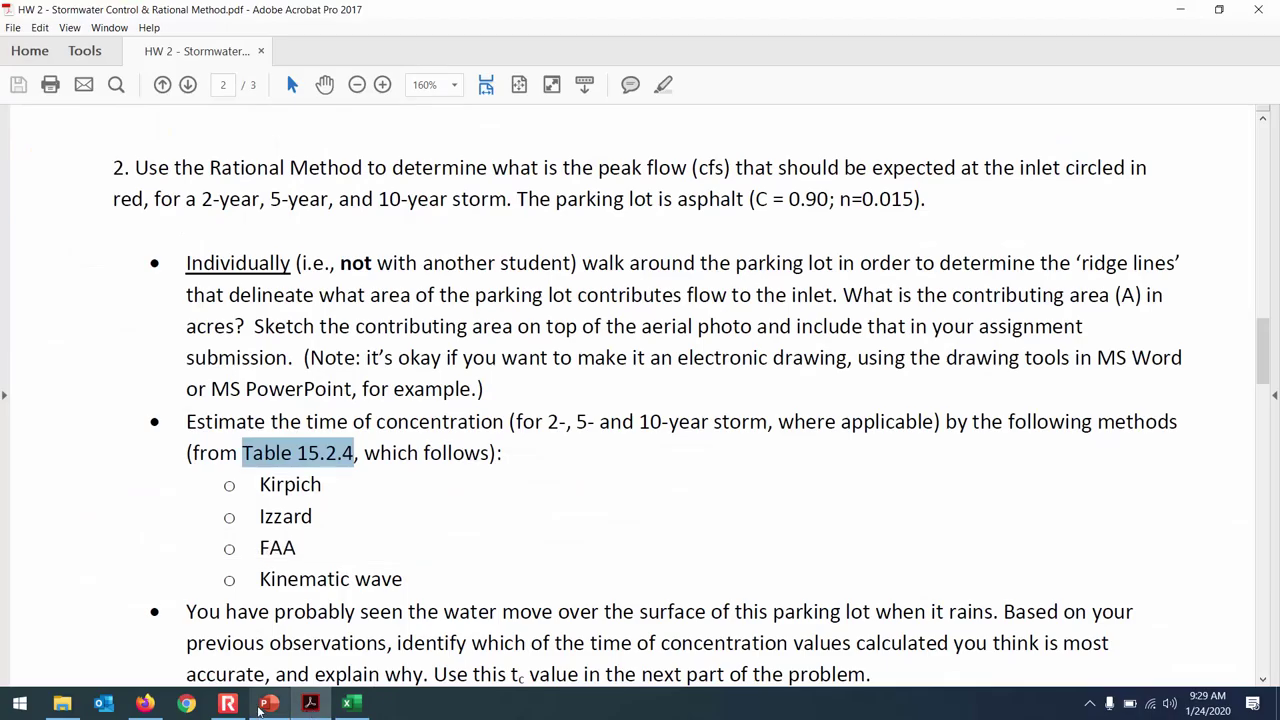
pyautogui.click(268, 704)
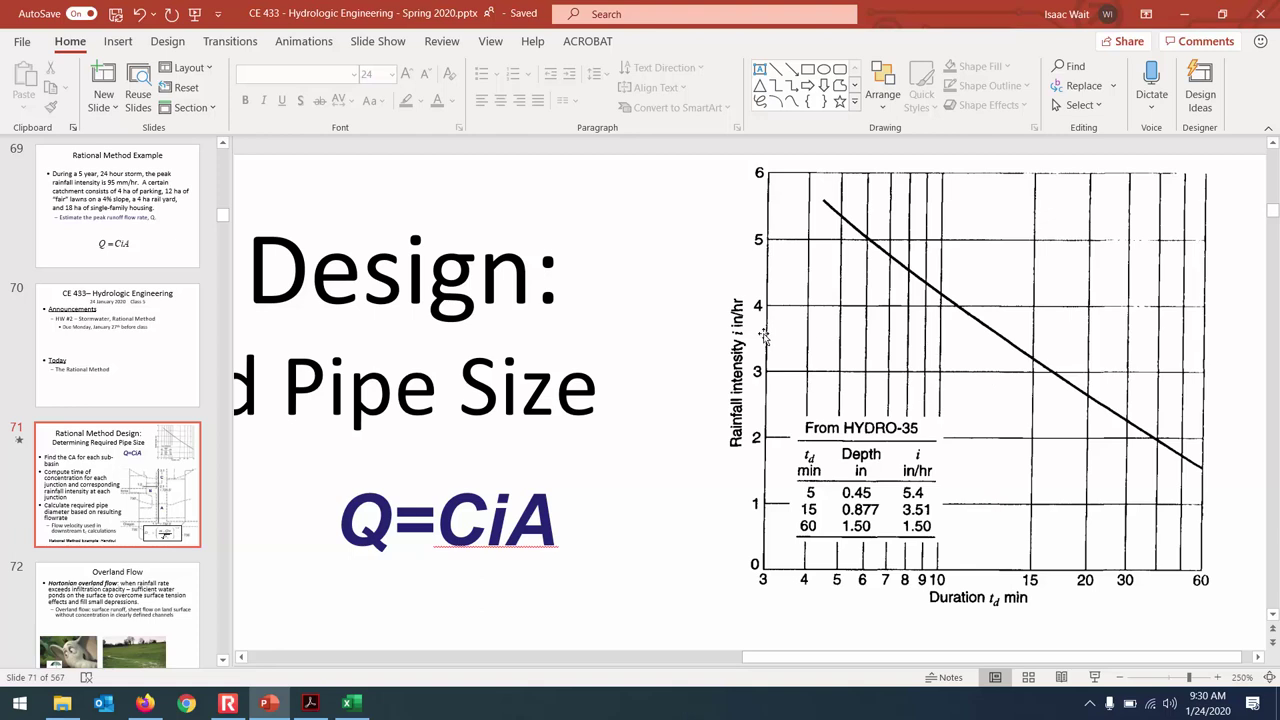
pyautogui.click(352, 705)
pyautogui.click(797, 232)
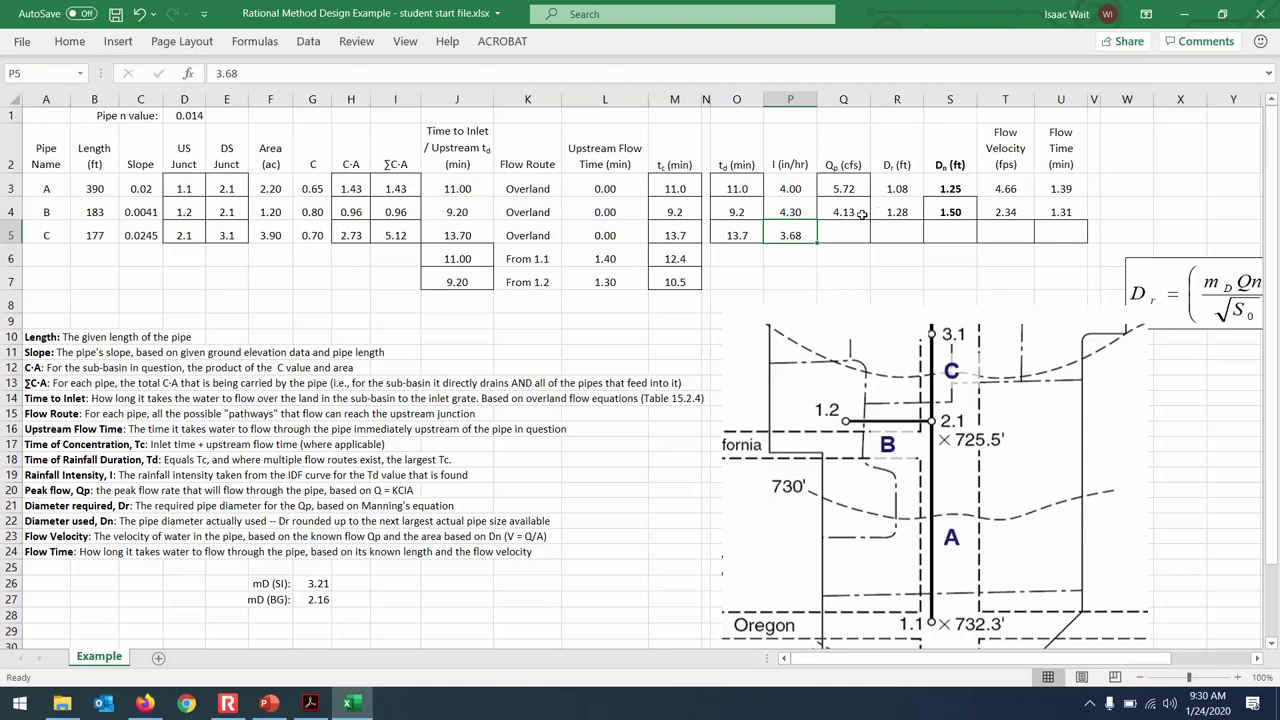
pyautogui.click(316, 708)
pyautogui.click(270, 704)
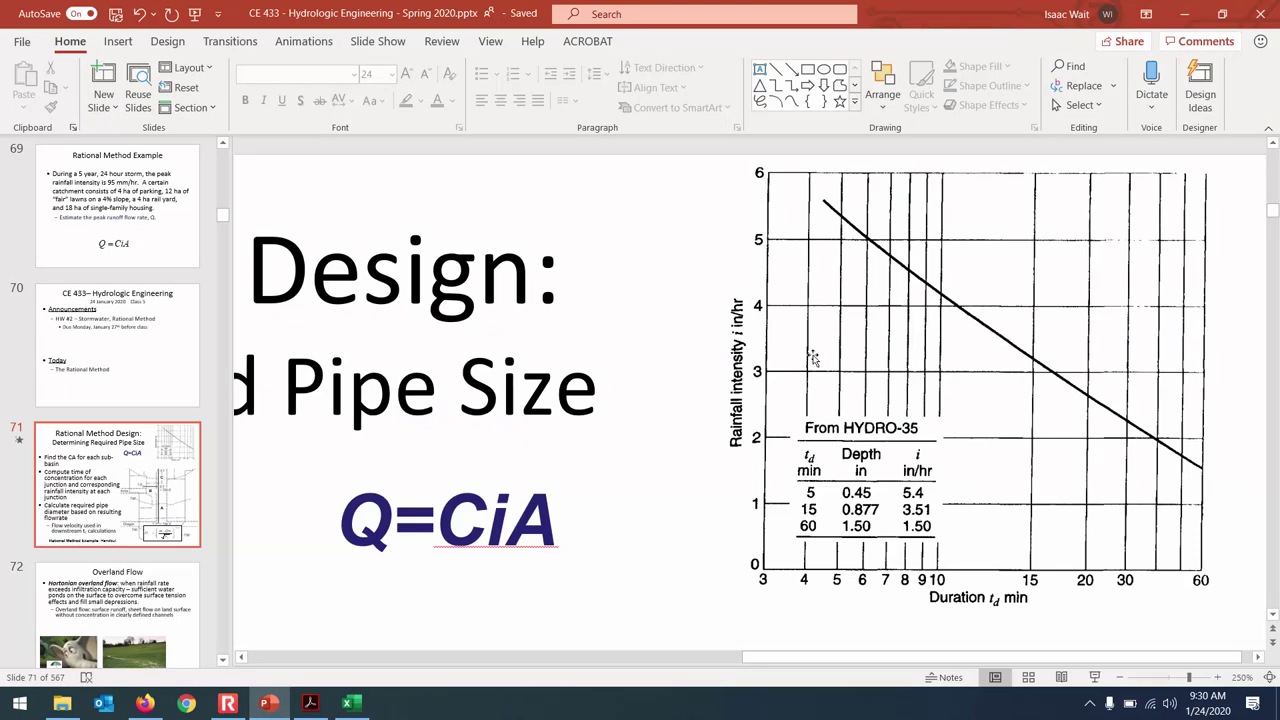
pyautogui.click(358, 706)
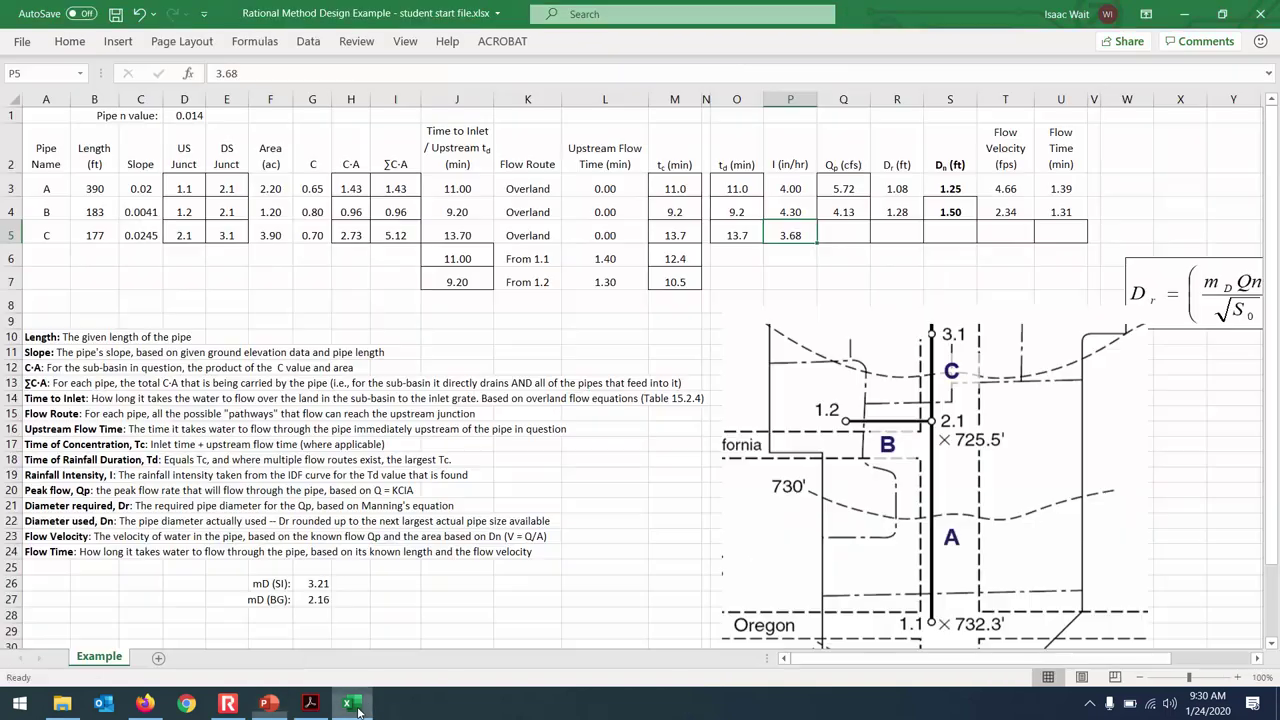
pyautogui.click(358, 706)
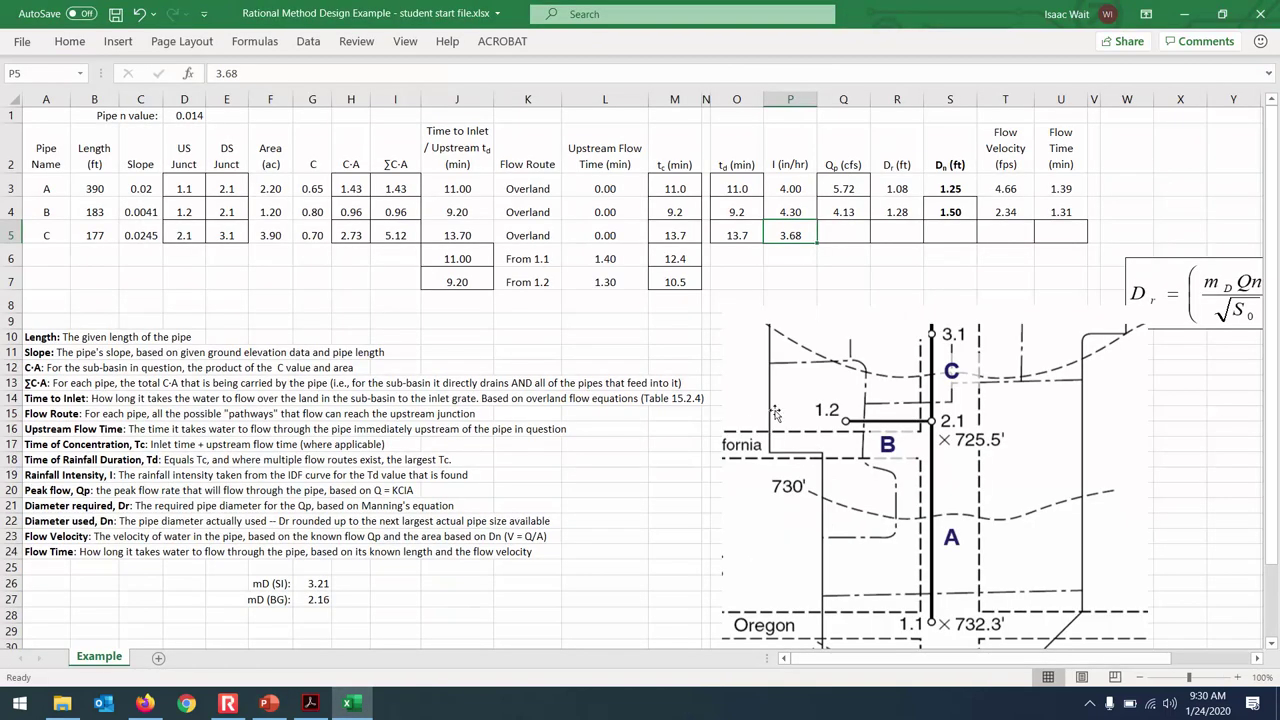
# Step: Calculate pipe C's peak flow Qp in Q5 as rainfall intensity times cumulative C·A with =P5*I5
pyautogui.click(851, 231)
pyautogui.write('=')
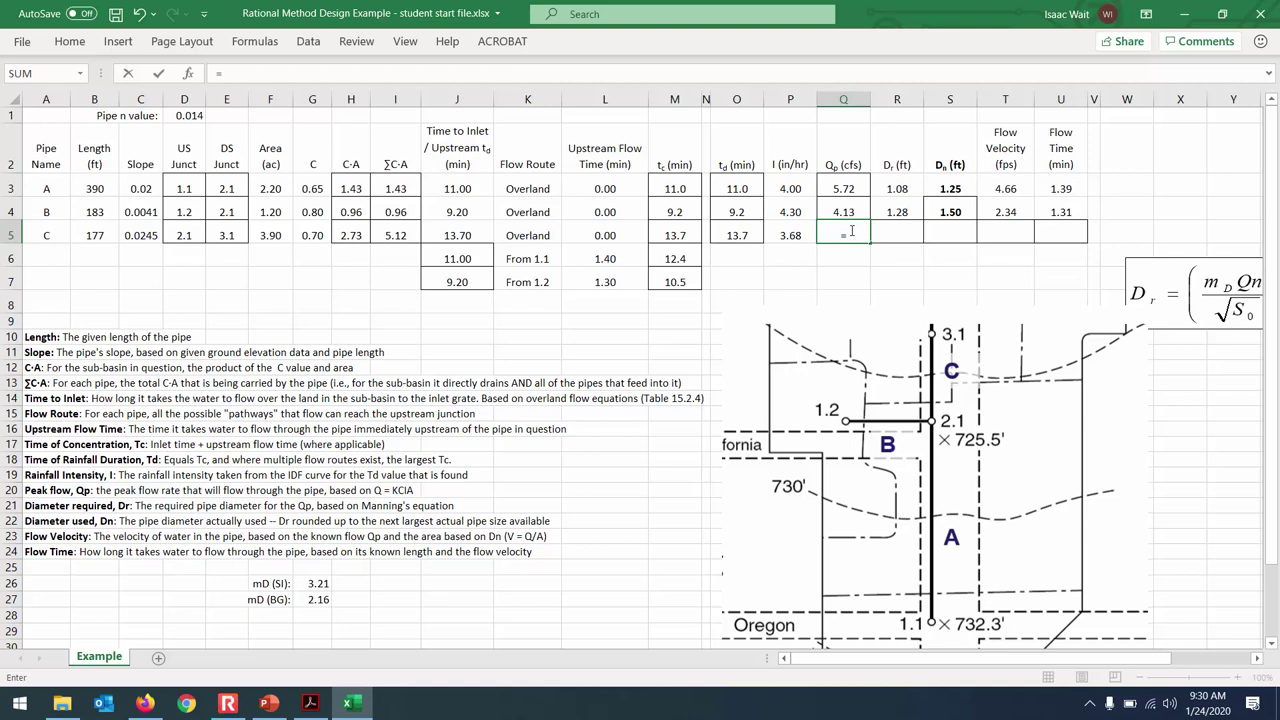
pyautogui.click(790, 238)
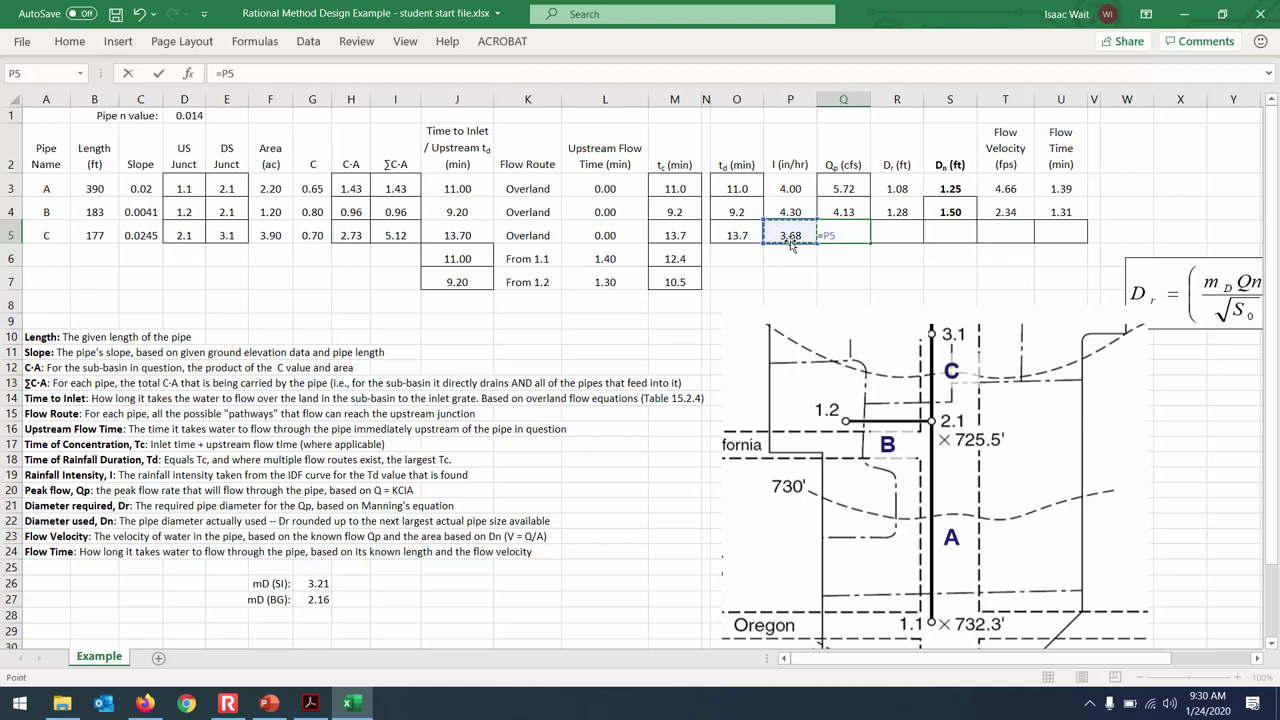
pyautogui.write('*')
pyautogui.click(395, 236)
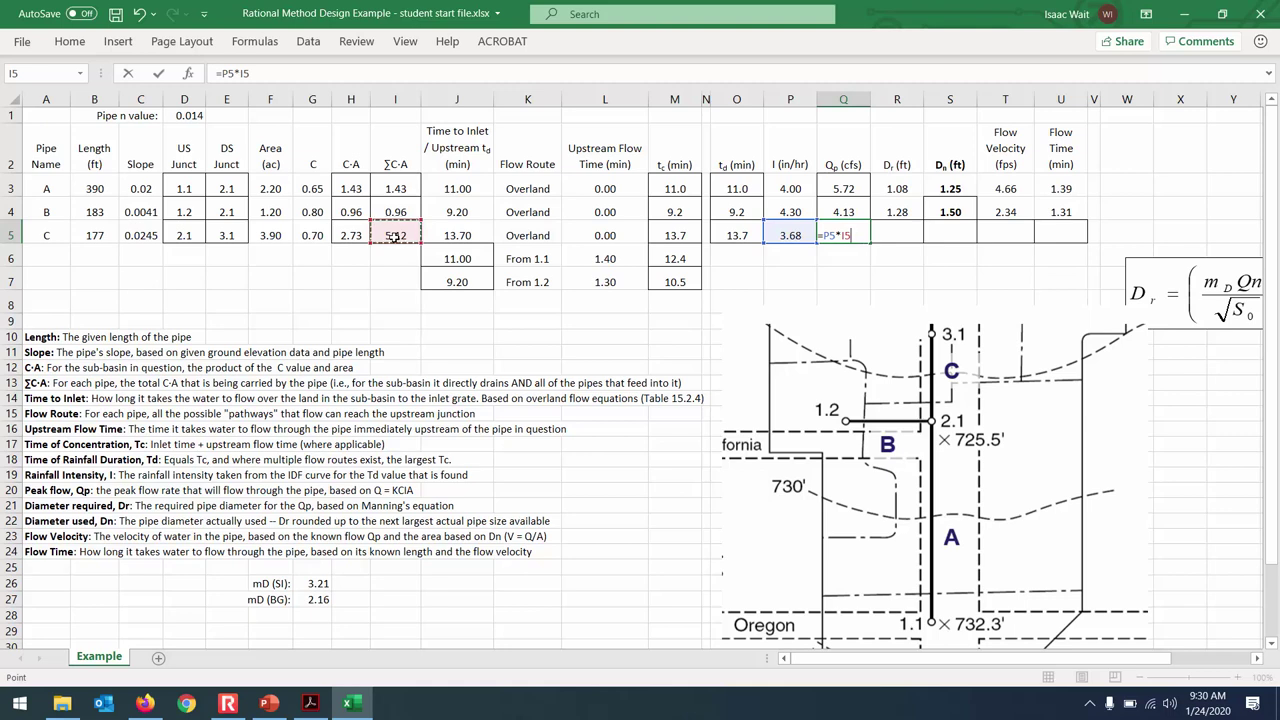
pyautogui.press('Return')
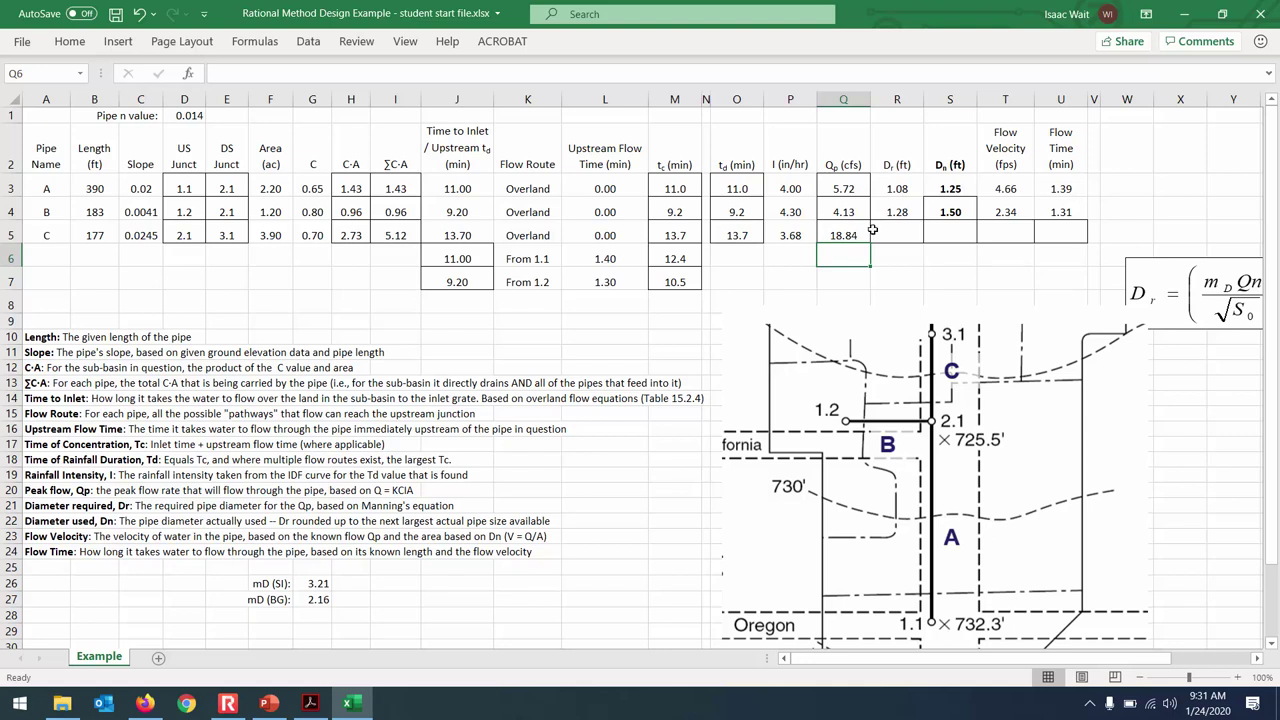
# Step: Fill the required diameter formula from R4 down to pipe C in R5 and move the Dr equation object so it shows completely
pyautogui.click(911, 212)
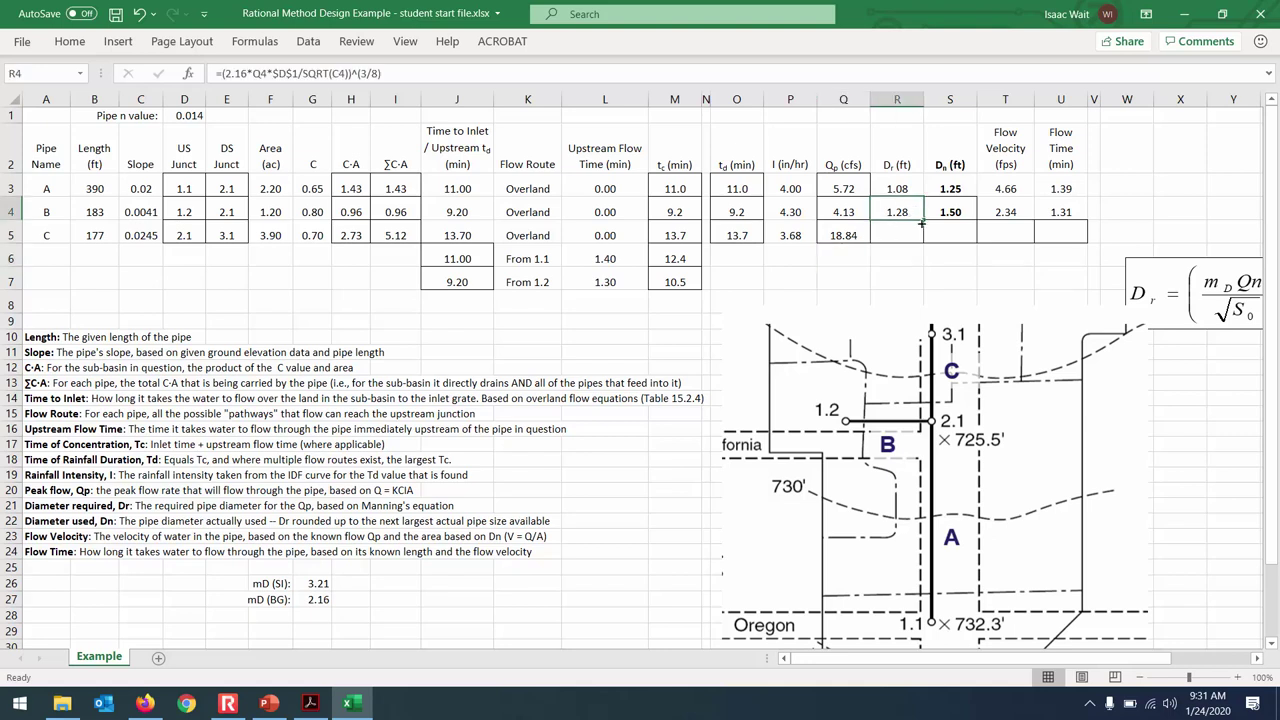
pyautogui.moveTo(924, 219); pyautogui.dragTo(926, 237)
pyautogui.moveTo(1165, 287); pyautogui.dragTo(1101, 263)
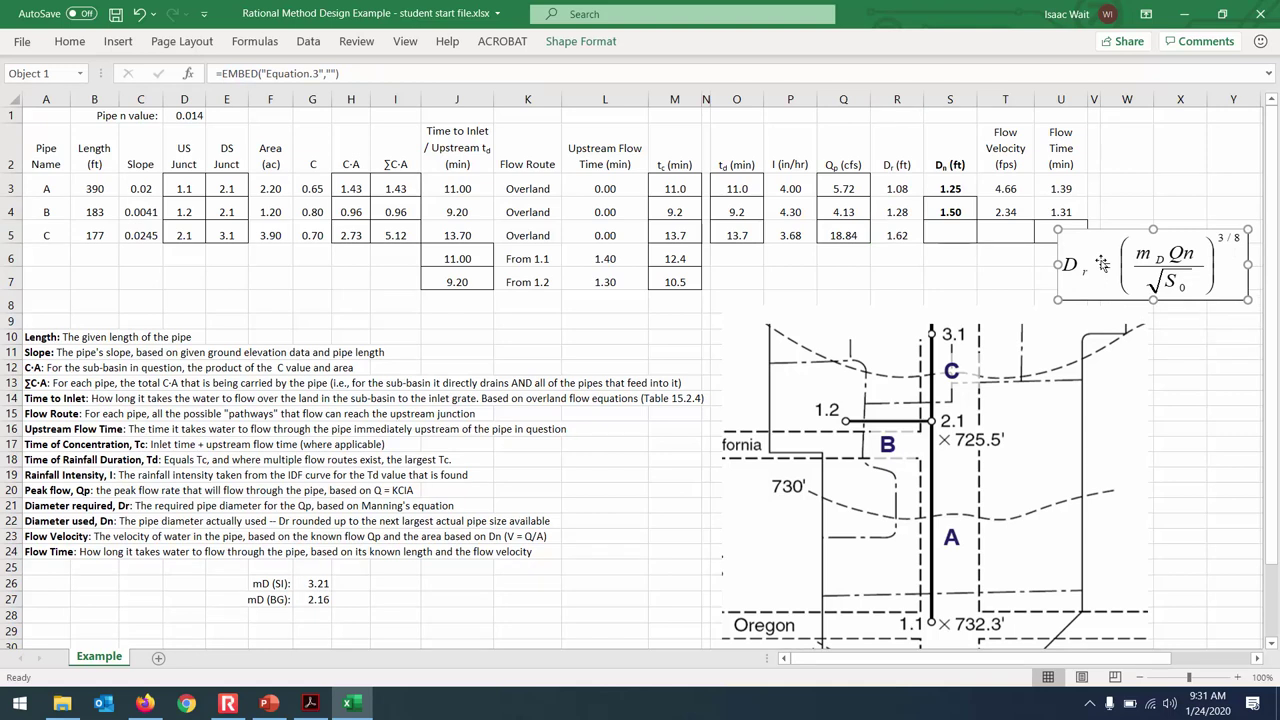
# Step: Move the Dr equation object below and clear of the design table, next to the site map, and deselect it
pyautogui.moveTo(1101, 263); pyautogui.dragTo(1131, 304)
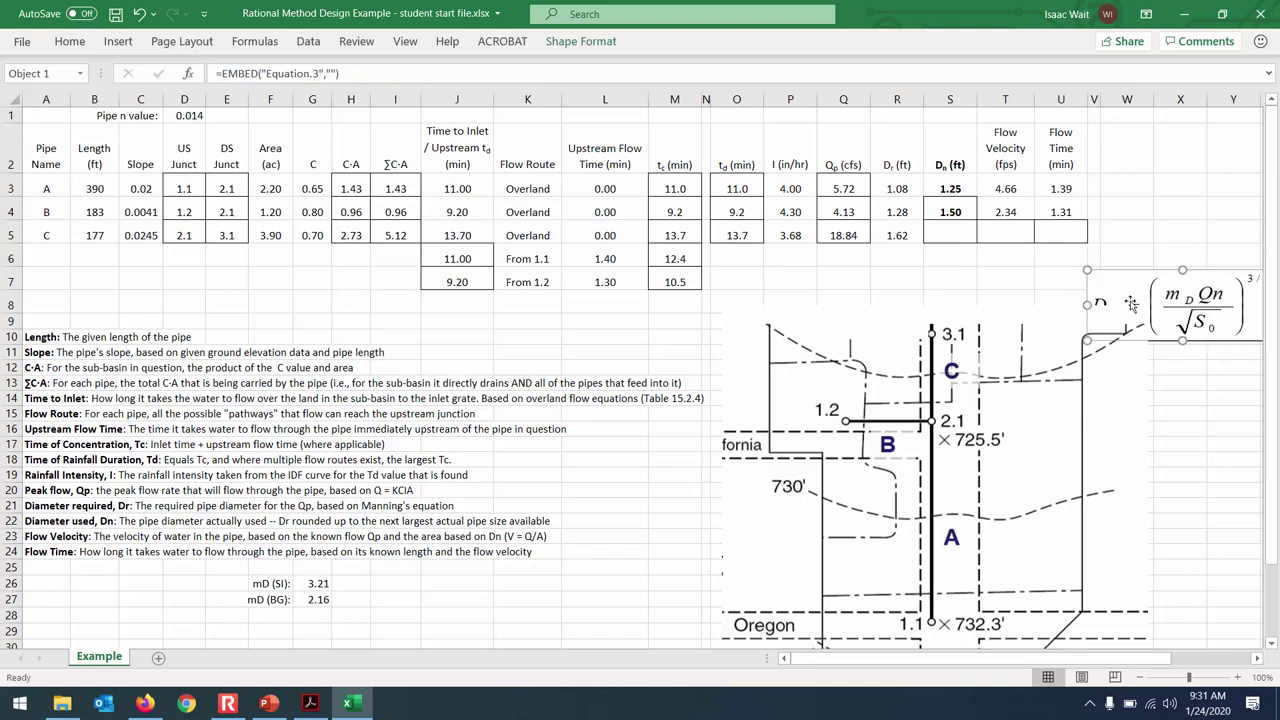
pyautogui.press('Escape')
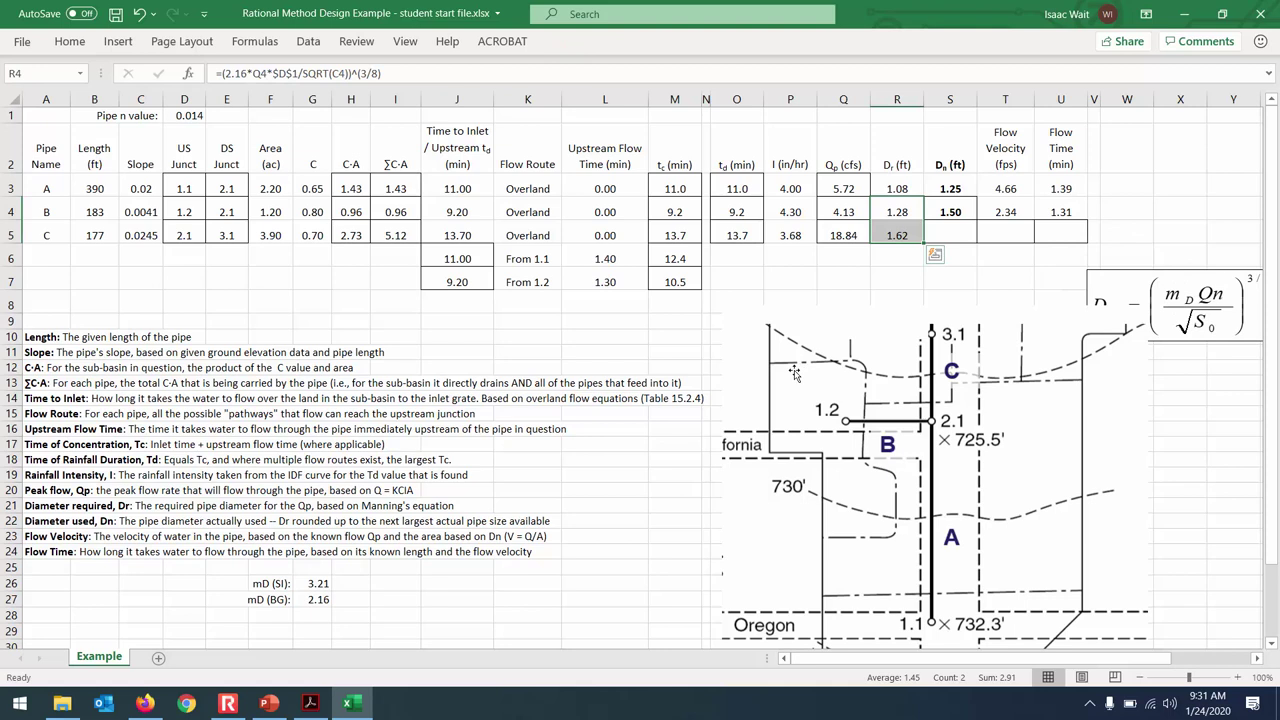
pyautogui.moveTo(886, 247); pyautogui.dragTo(893, 270)
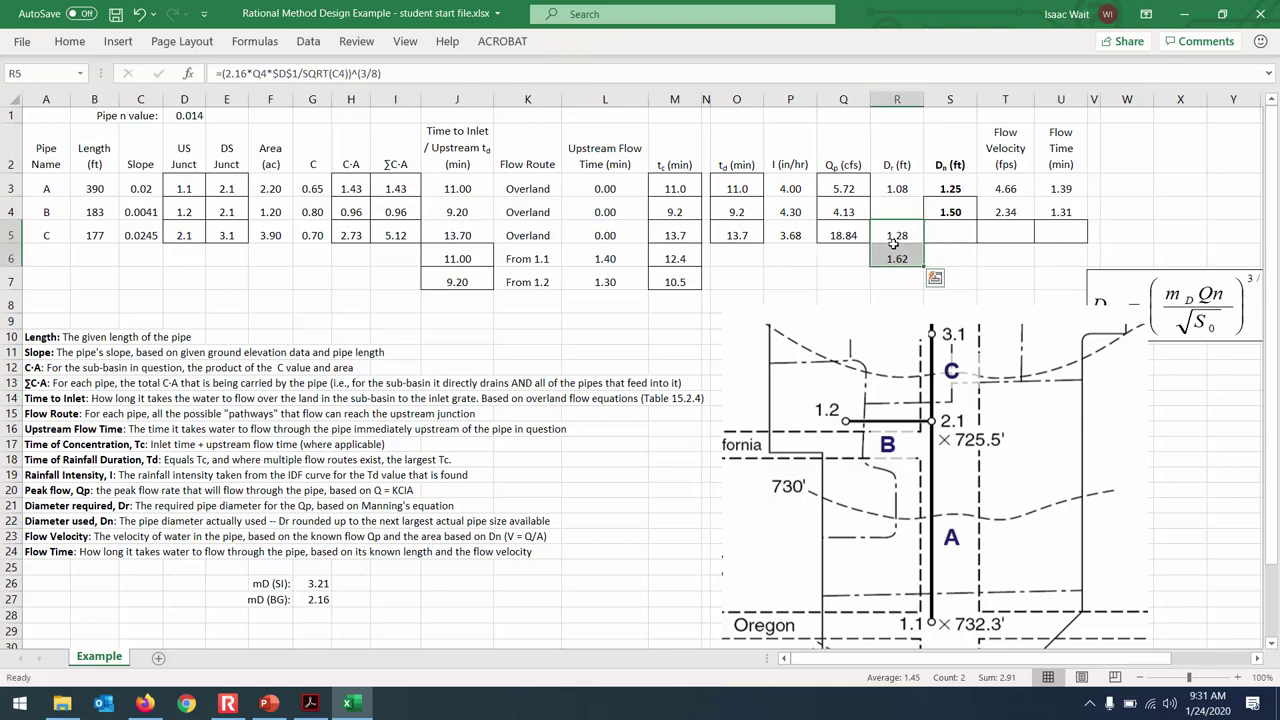
pyautogui.hotkey('ctrl', 'z')
pyautogui.click(881, 261)
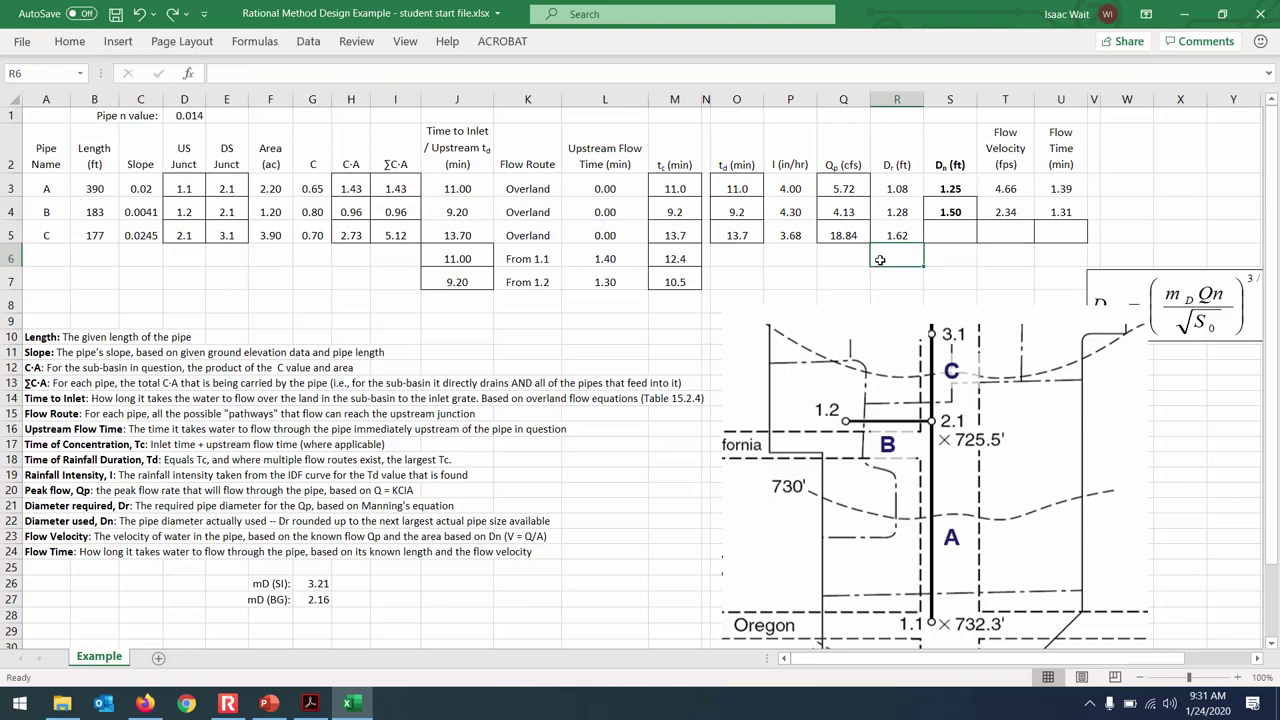
# Step: Set pipe C's diameter used Dn in S5 to 1.75 ft
pyautogui.click(142, 237)
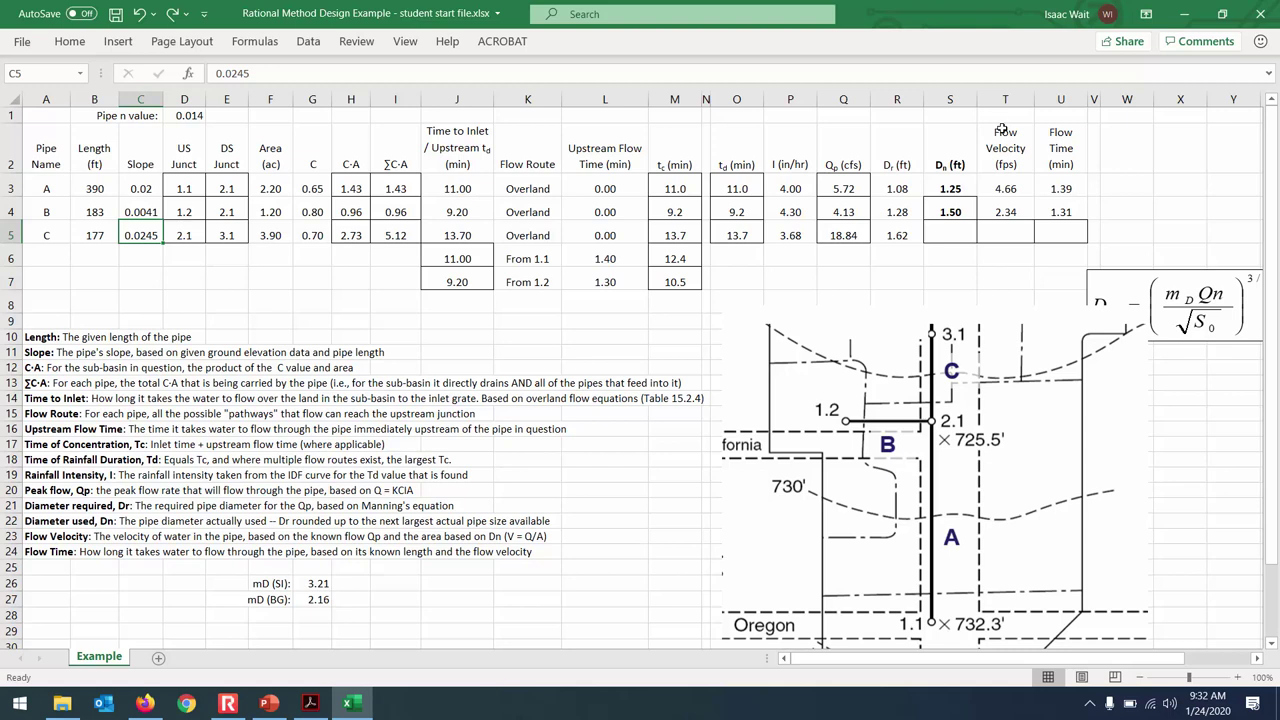
pyautogui.click(953, 230)
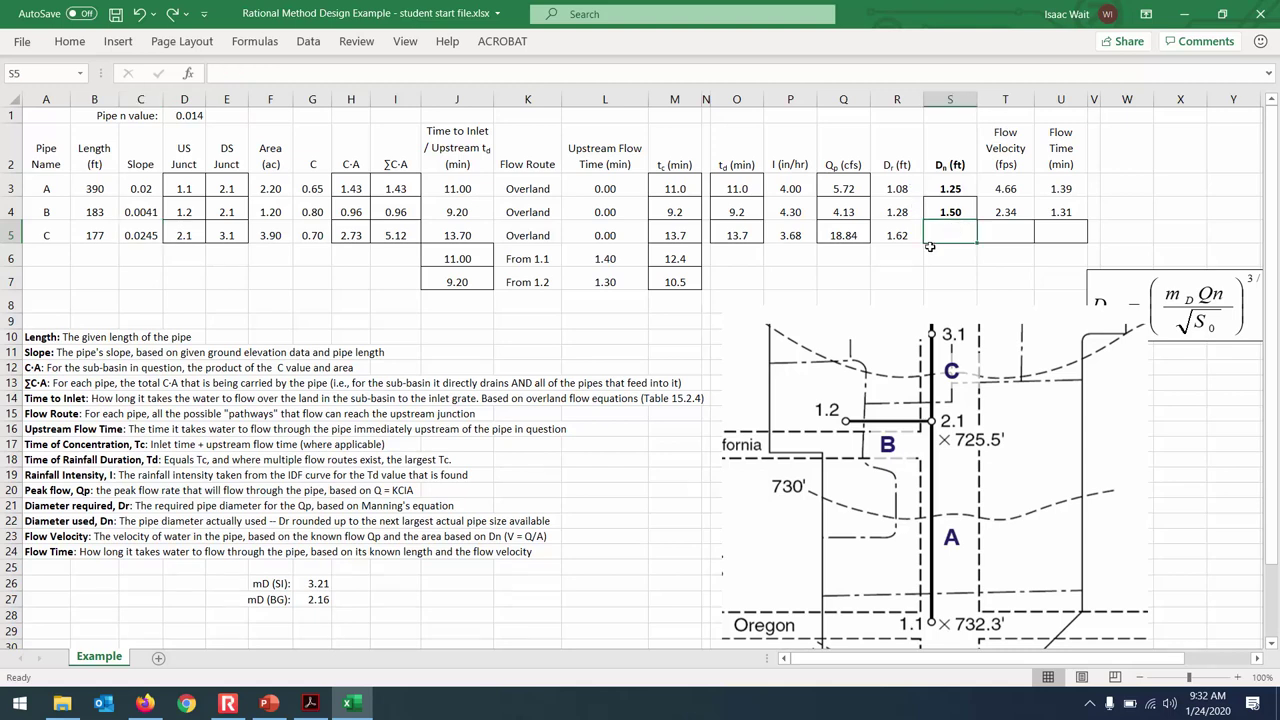
pyautogui.write('1.75')
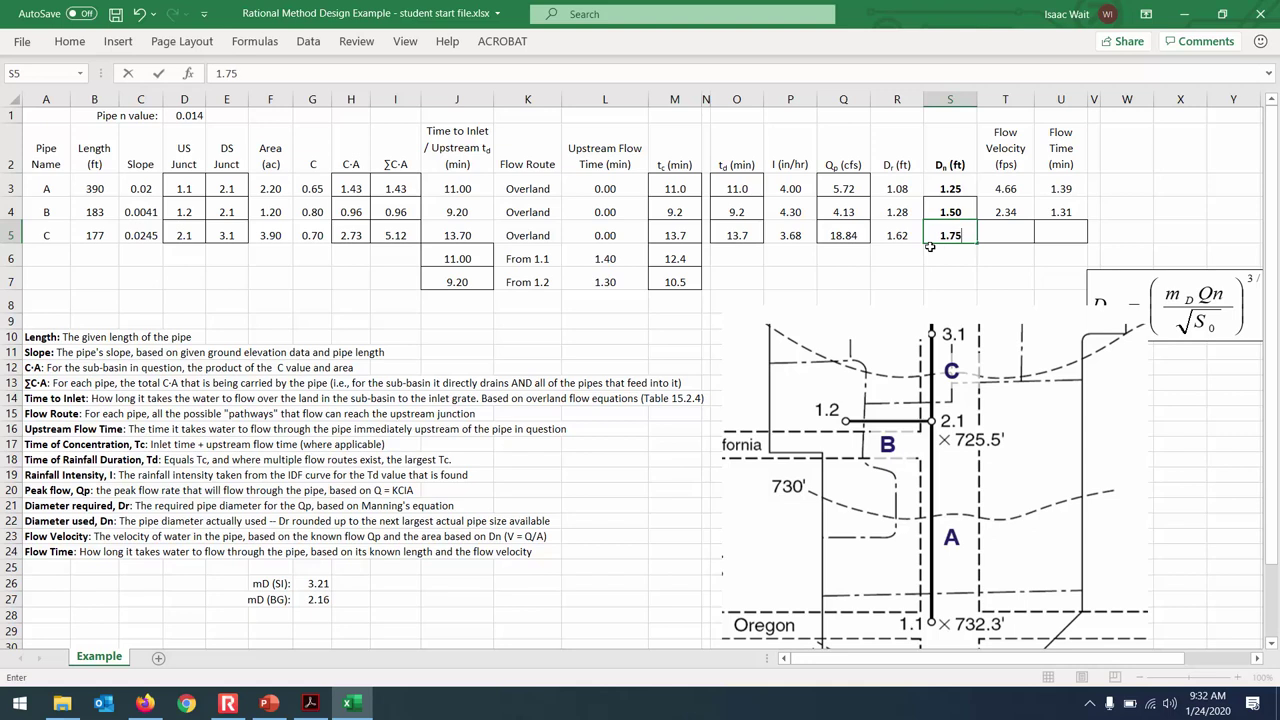
pyautogui.press('Return')
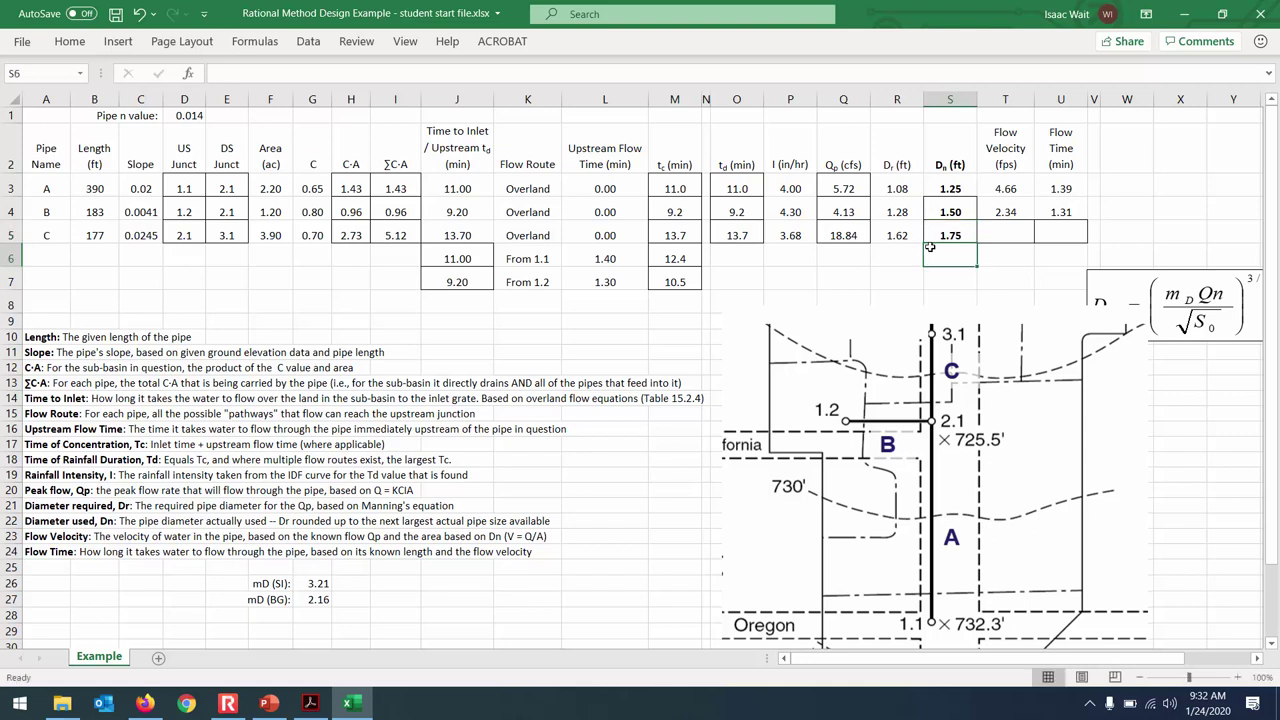
# Step: Fill the flow velocity and flow time formulas from pipe B's row down to pipe C in T5 and U5
pyautogui.click(1006, 204)
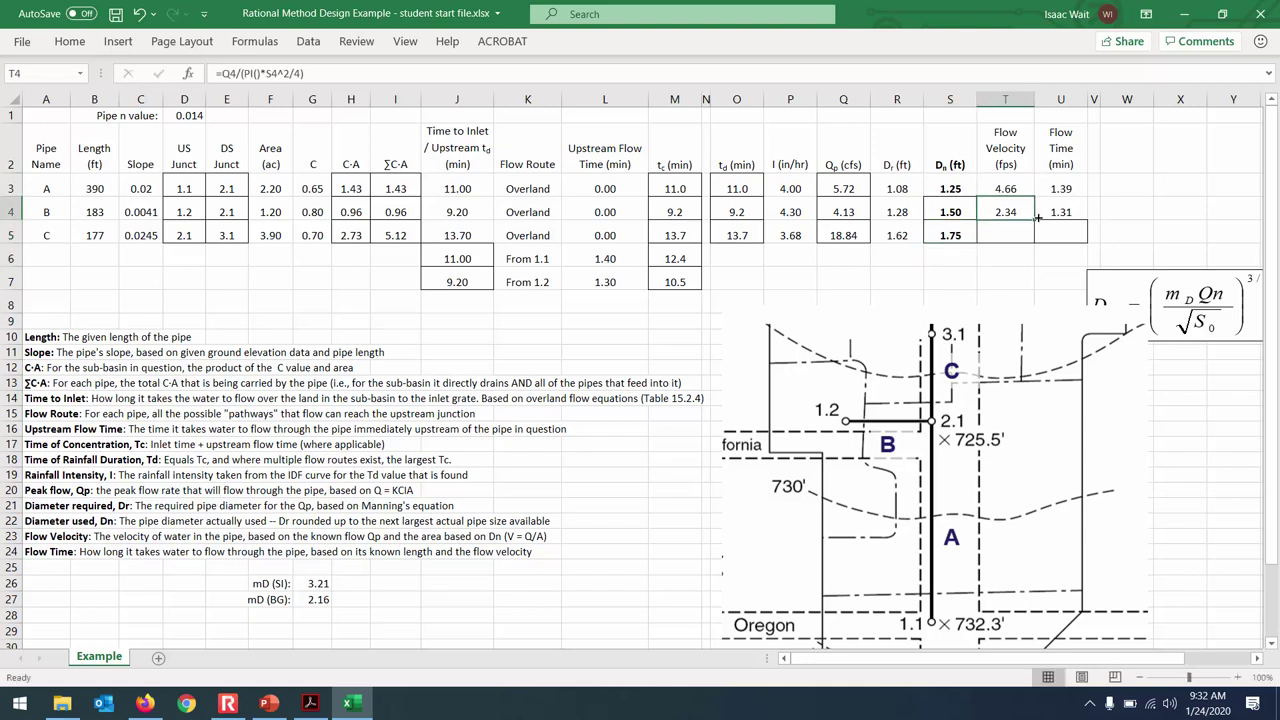
pyautogui.moveTo(1033, 218); pyautogui.dragTo(1033, 240)
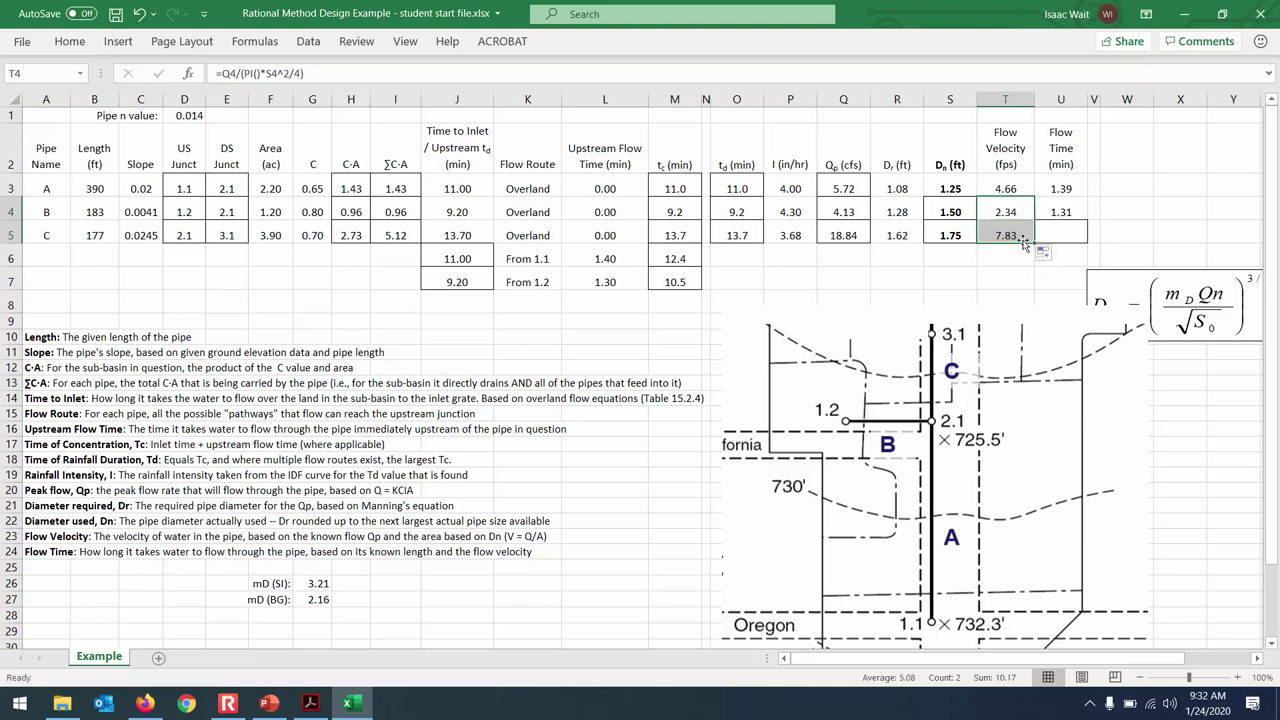
pyautogui.click(1070, 211)
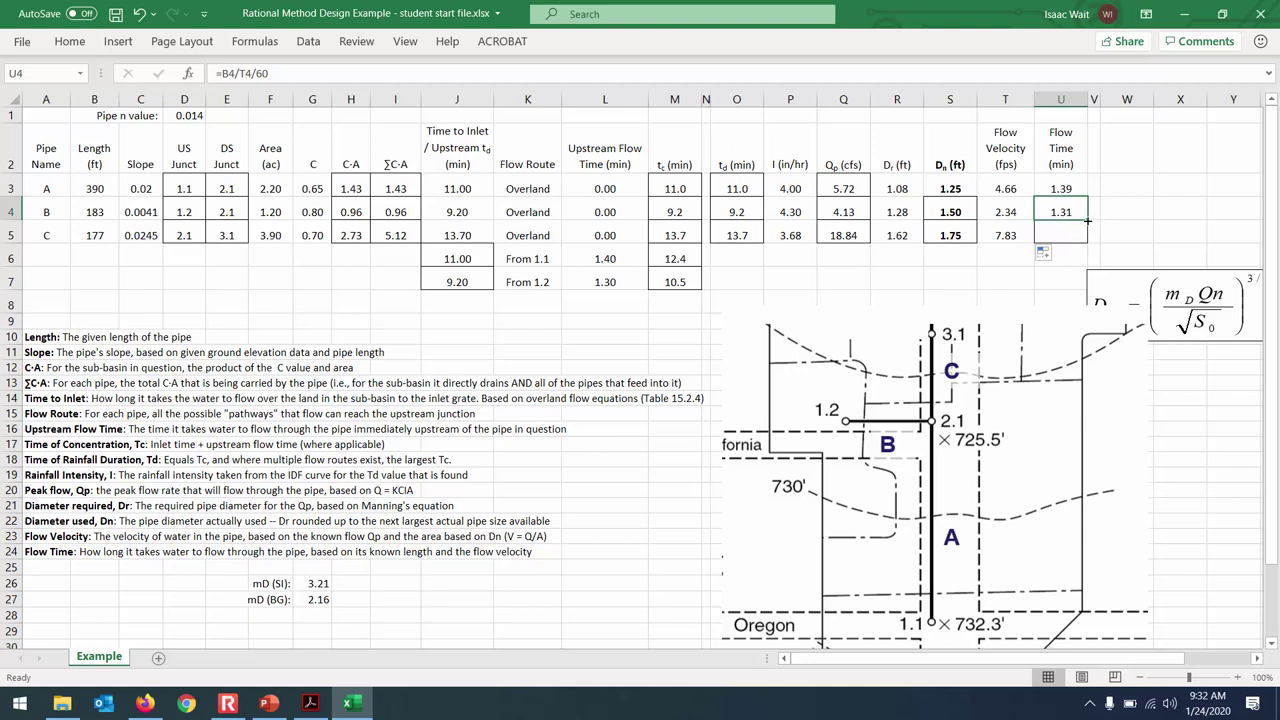
pyautogui.moveTo(1087, 221); pyautogui.dragTo(1084, 246)
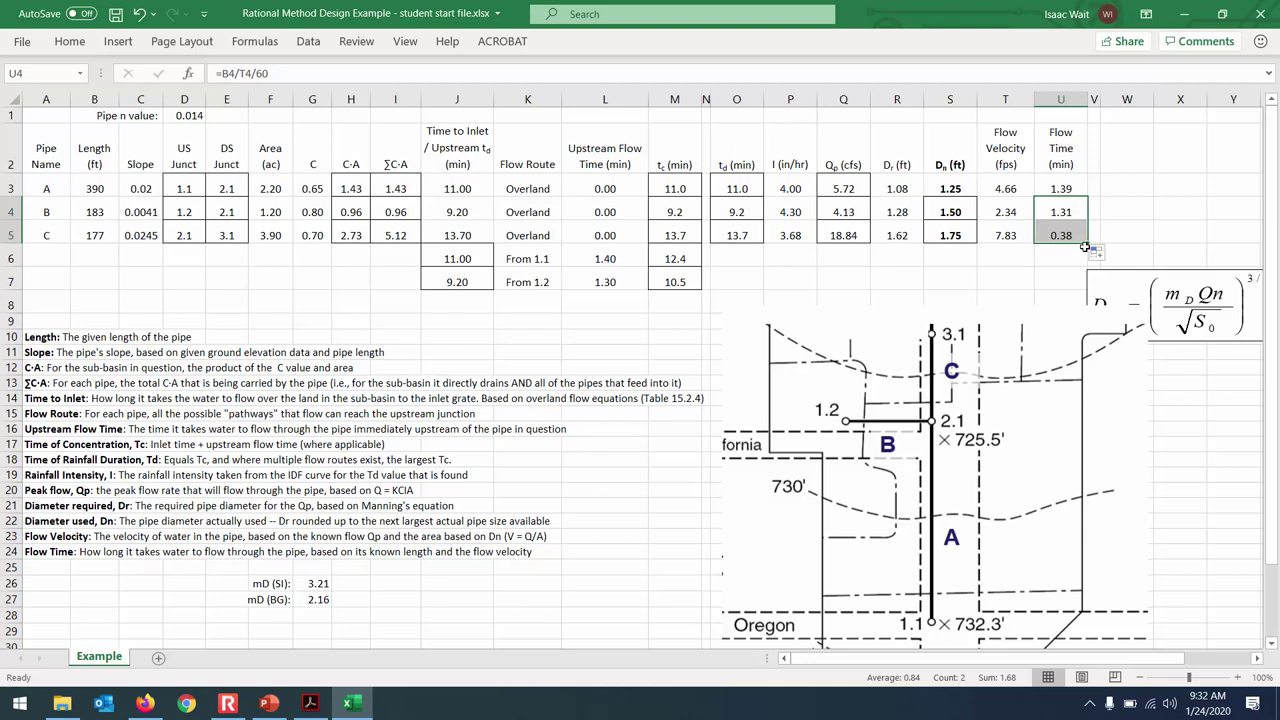
pyautogui.click(1009, 231)
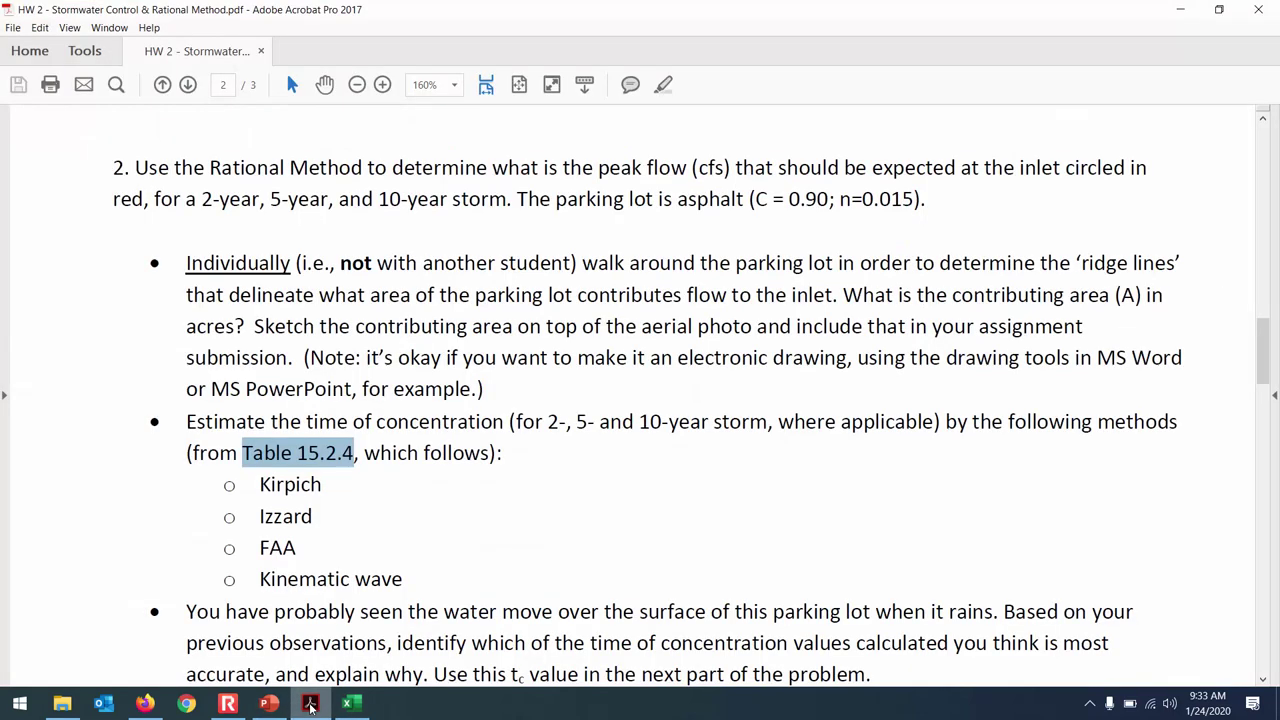
# Step: Switch to the HW 2 PDF in Acrobat and review problem 1's pipe system, catch basin table and rainfall intensity-duration-frequency curve
pyautogui.click(316, 704)
pyautogui.scroll(12, 714, 177)
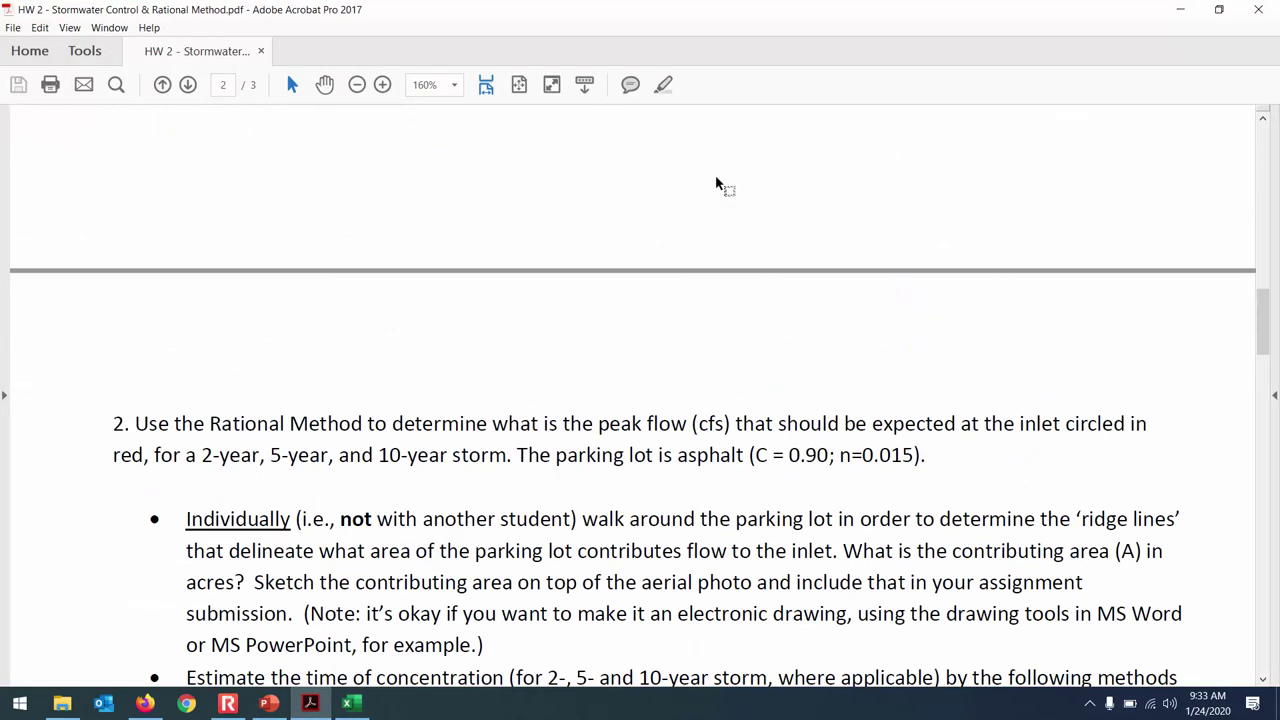
pyautogui.scroll(12, 715, 175)
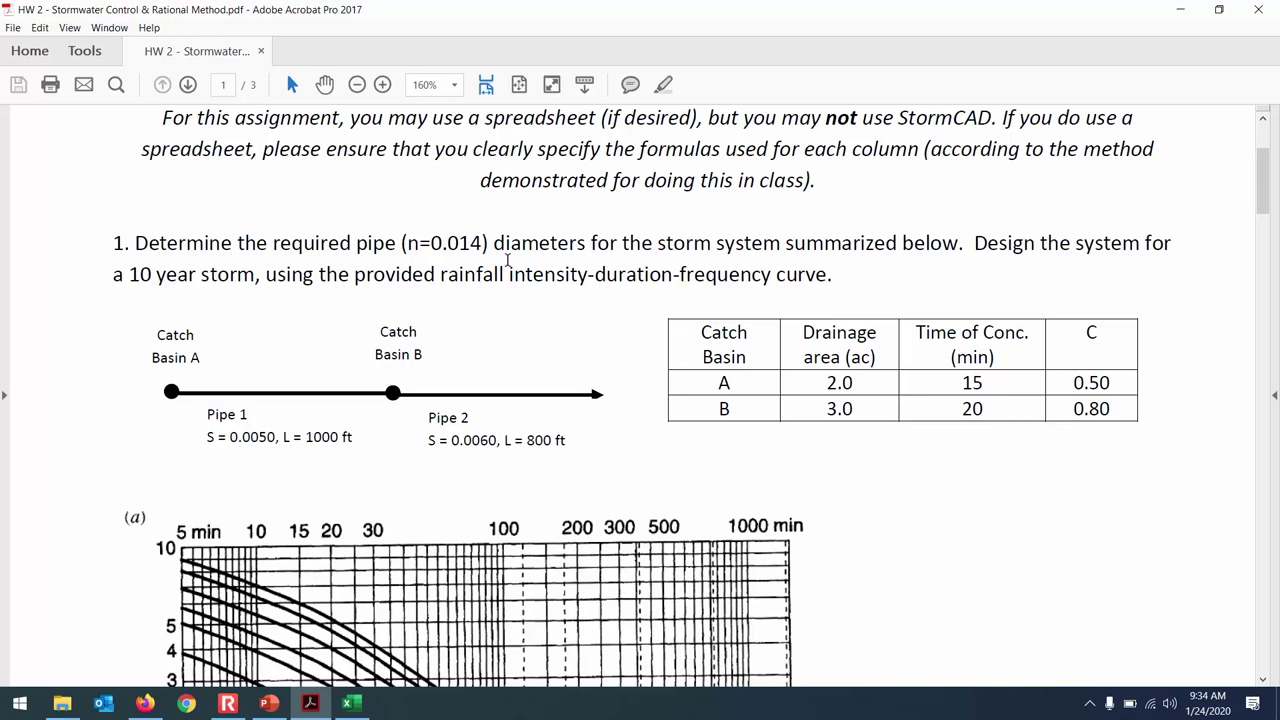
pyautogui.moveTo(507, 260); pyautogui.dragTo(506, 211)
pyautogui.scroll(-10, 506, 211)
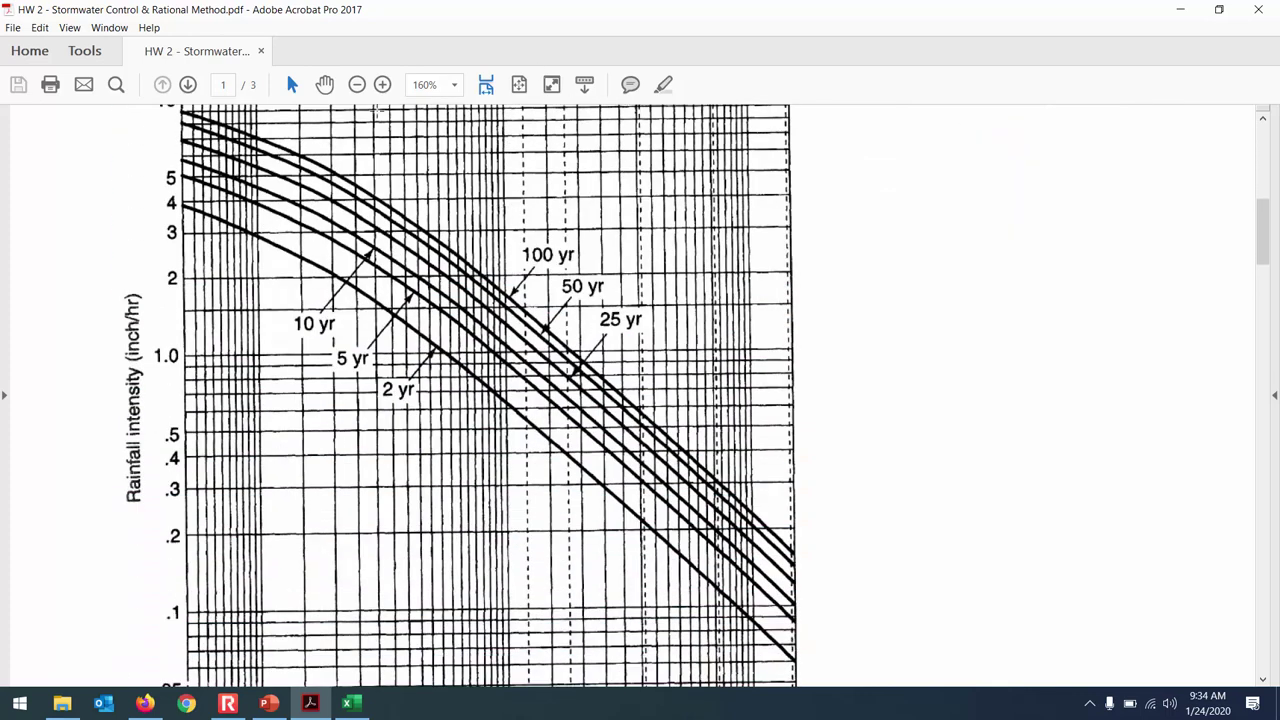
pyautogui.click(357, 84)
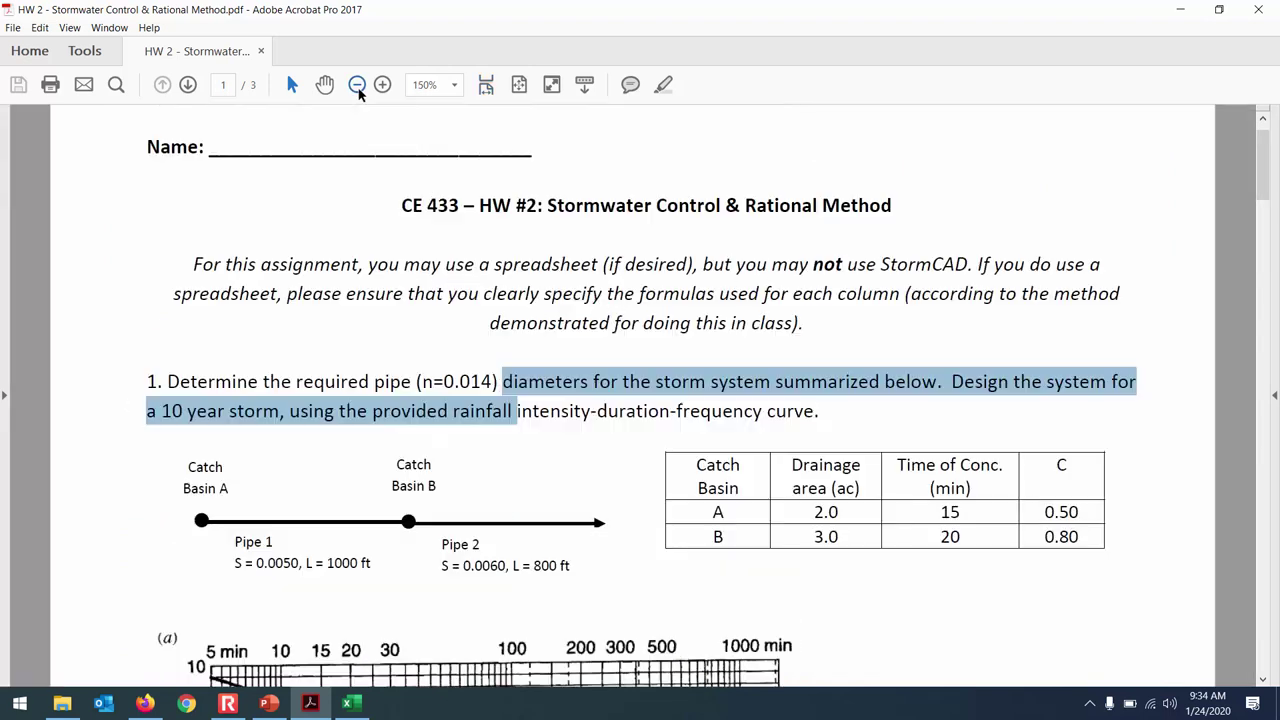
pyautogui.scroll(-1, 498, 304)
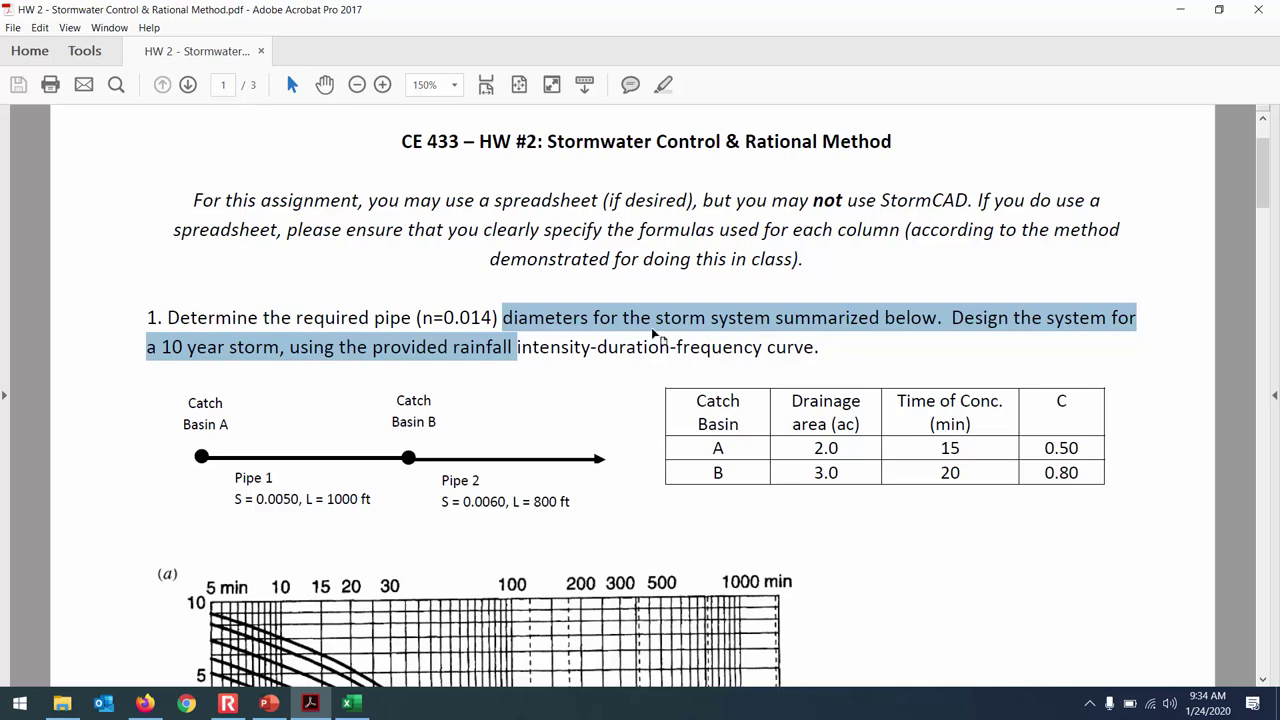
pyautogui.click(417, 367)
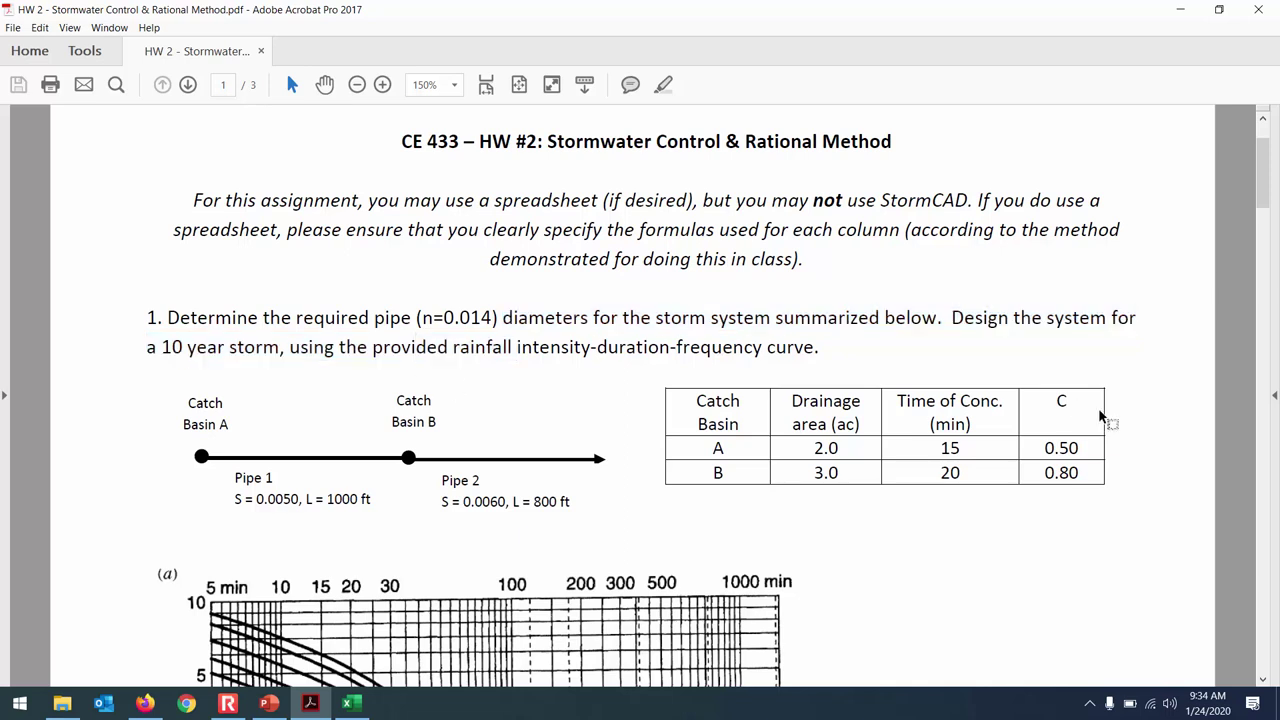
pyautogui.moveTo(1262, 192); pyautogui.dragTo(1262, 265)
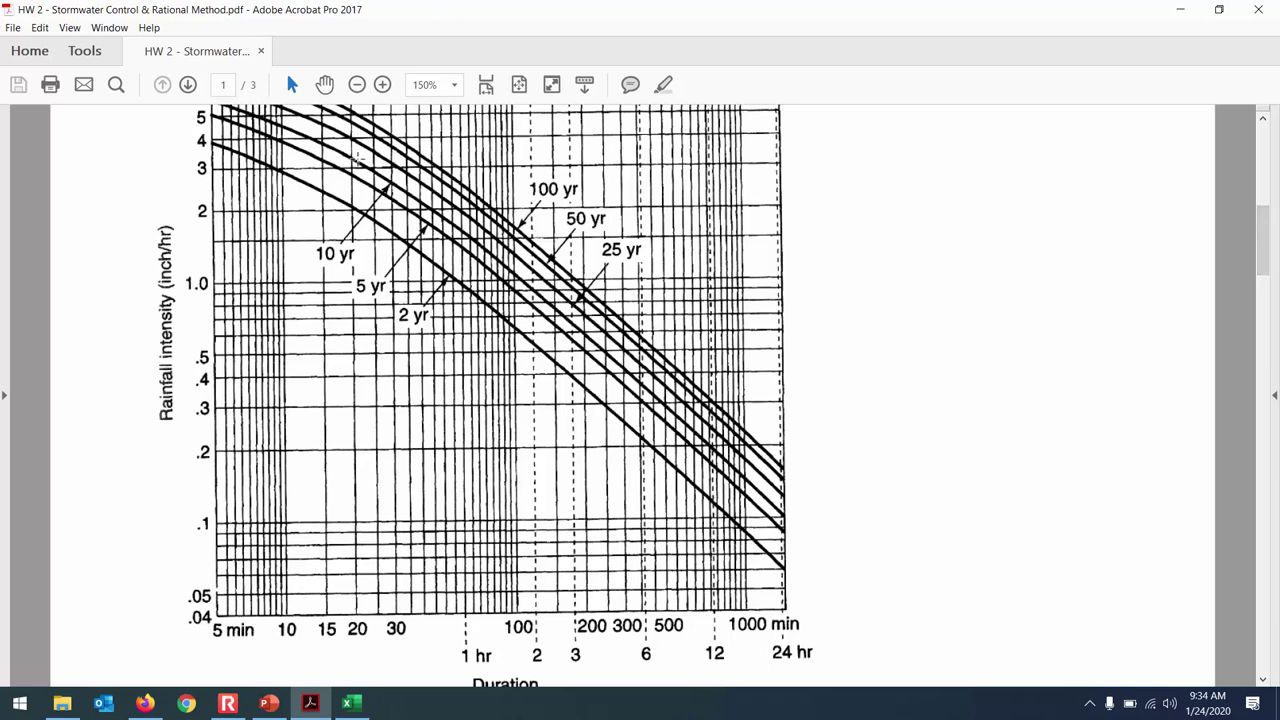
# Step: Switch to the PowerPoint slides and start the slide show from slide 72, Overland Flow
pyautogui.click(268, 704)
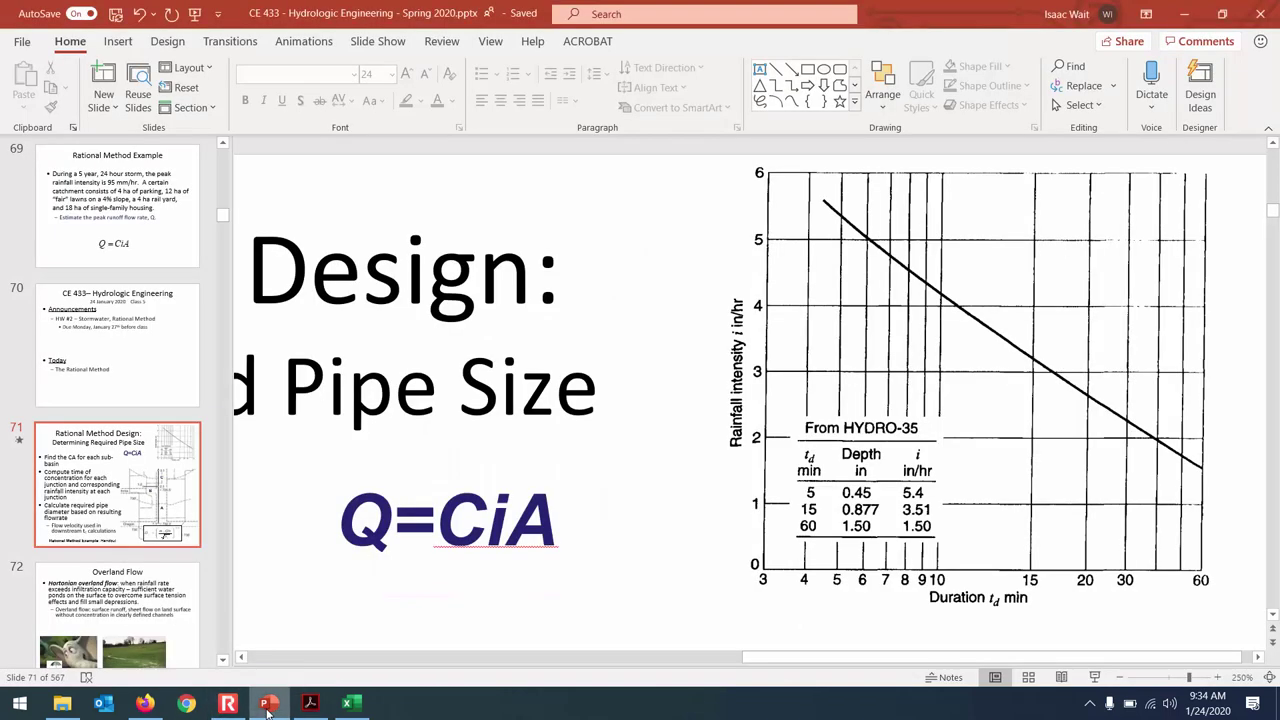
pyautogui.click(190, 603)
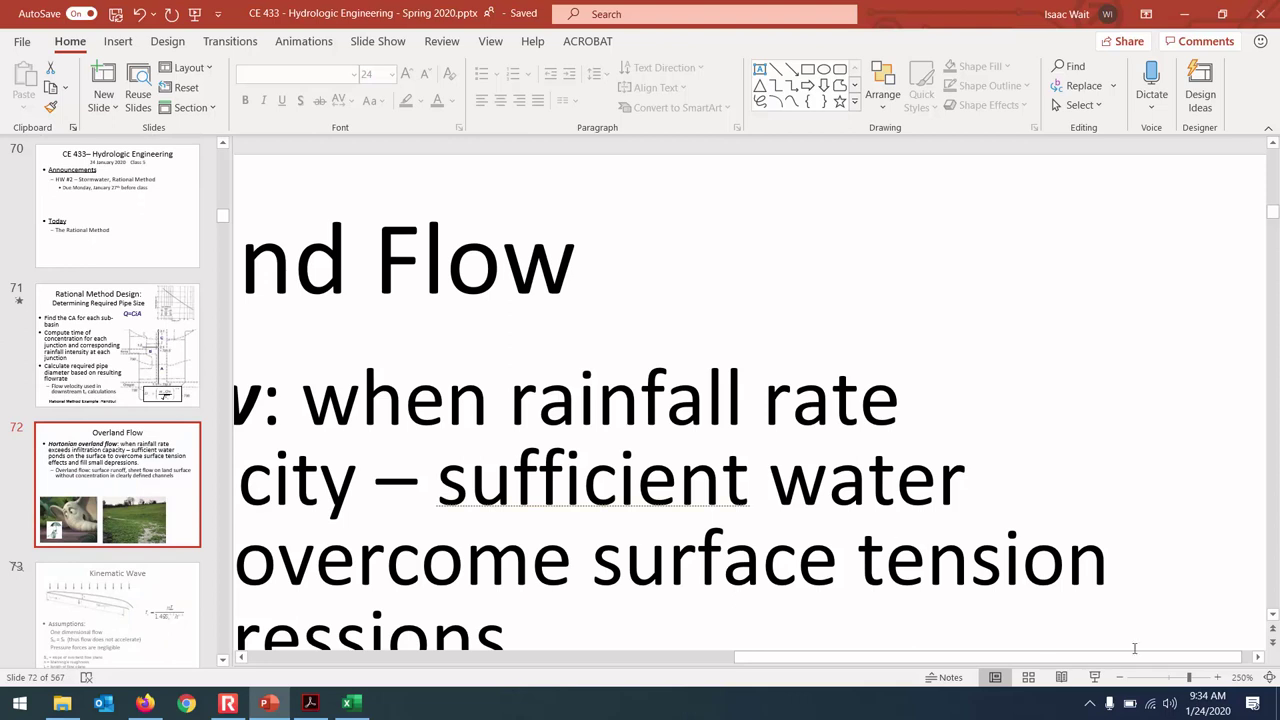
pyautogui.click(1090, 681)
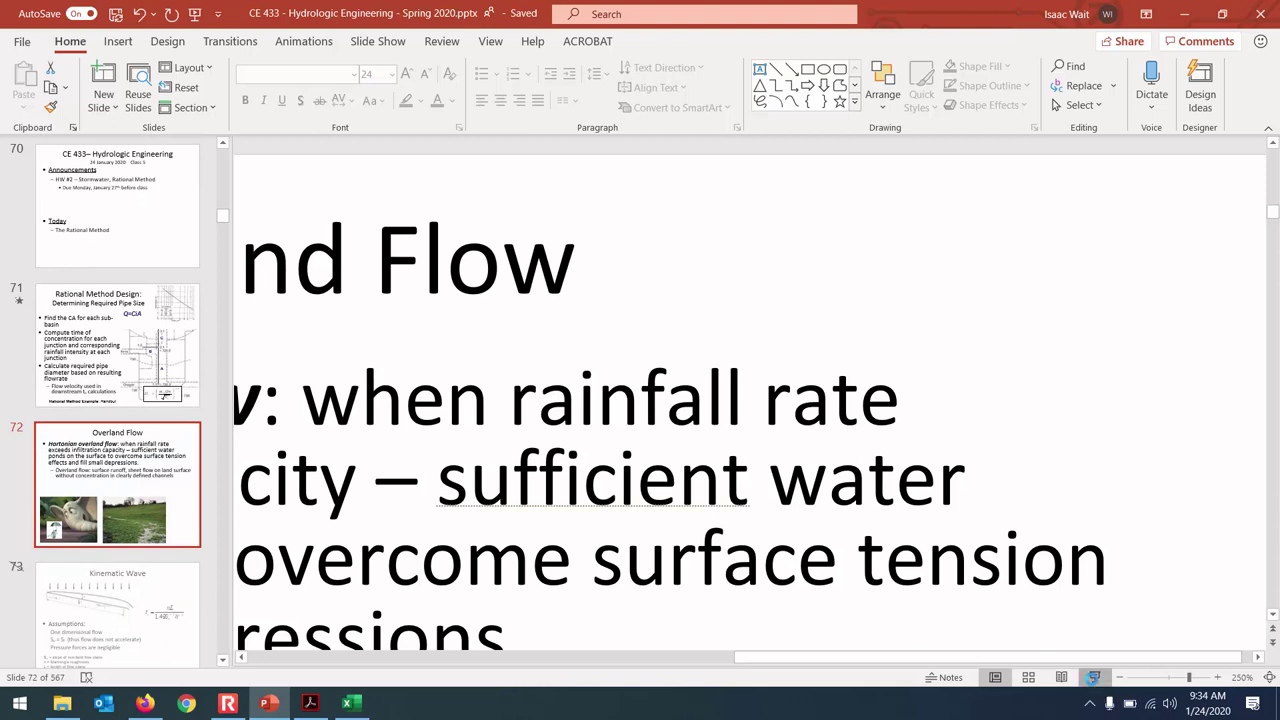